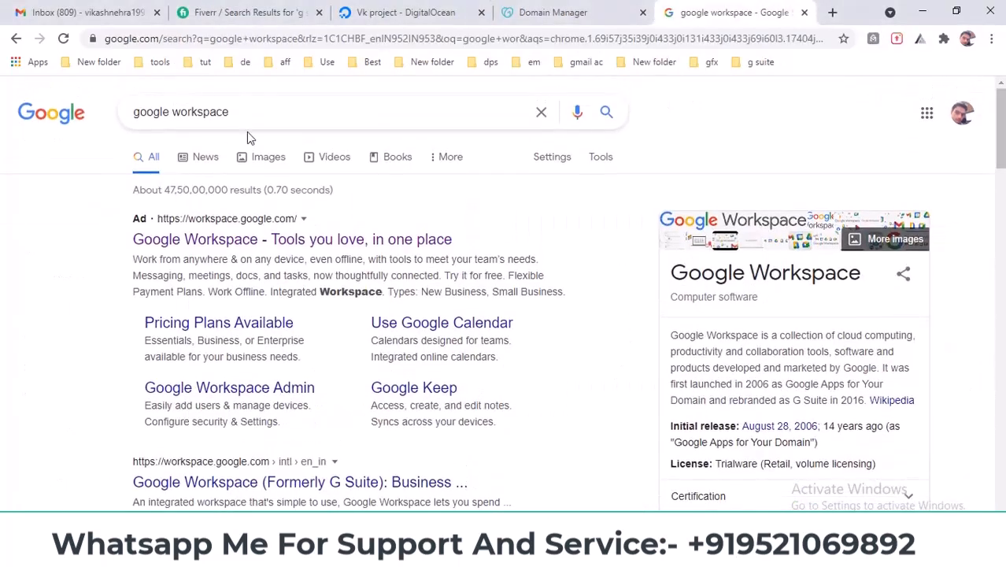
- Scroll the Google results to the official Google Workspace (Formerly G Suite) site
left_click(271, 117)
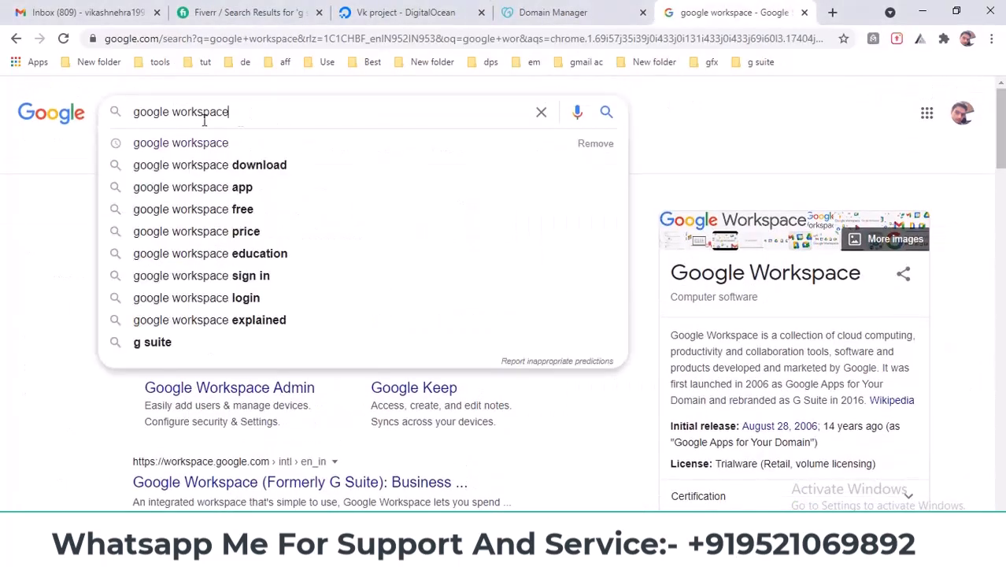
left_click(14, 241)
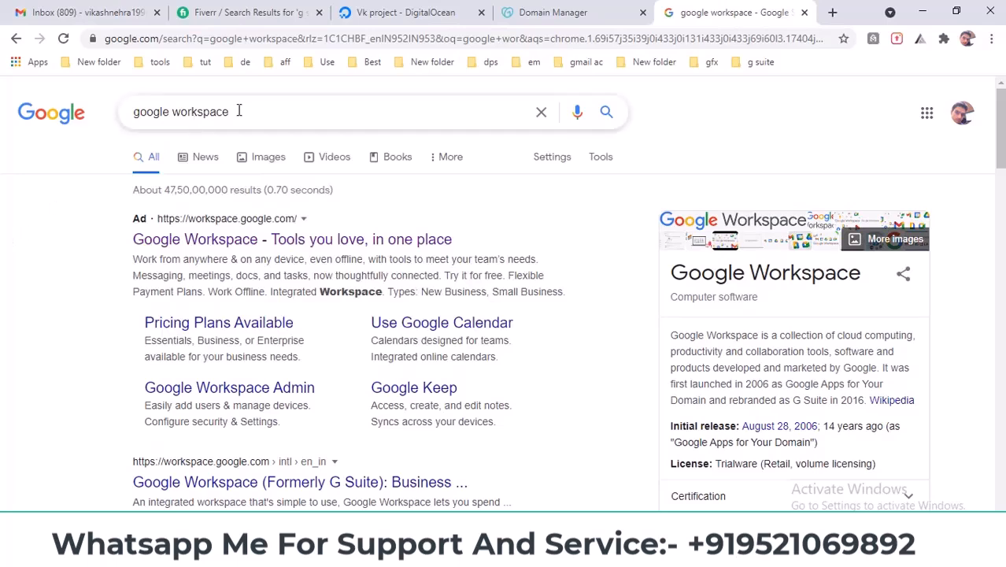
scroll(39, 363, "down", 3)
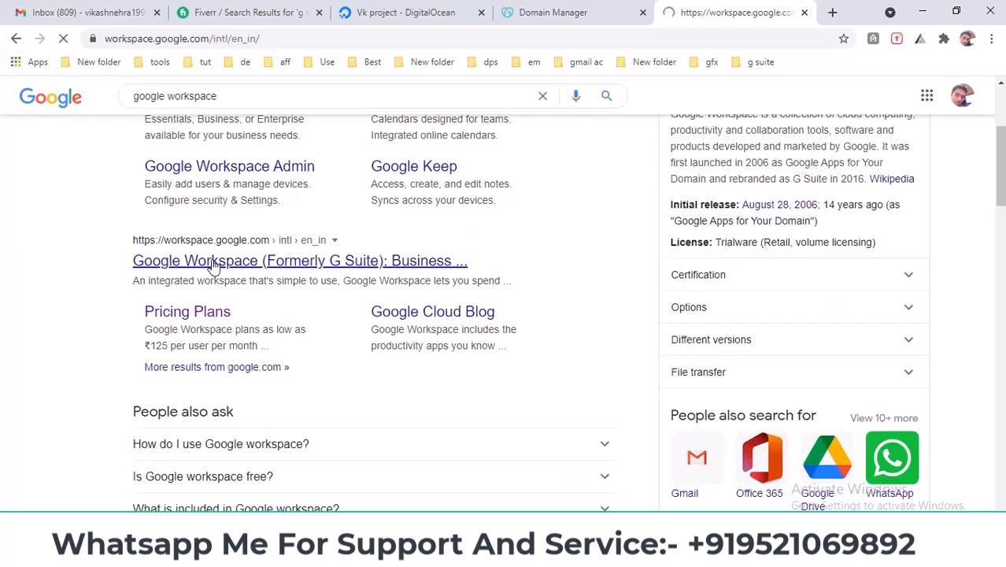
scroll(213, 268, "down", 15)
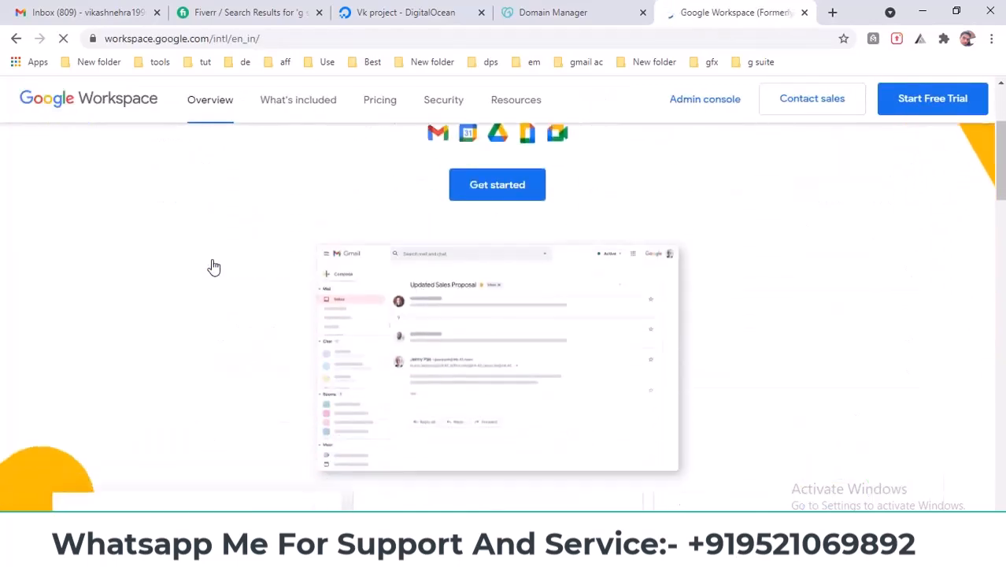
scroll(281, 327, "up", 15)
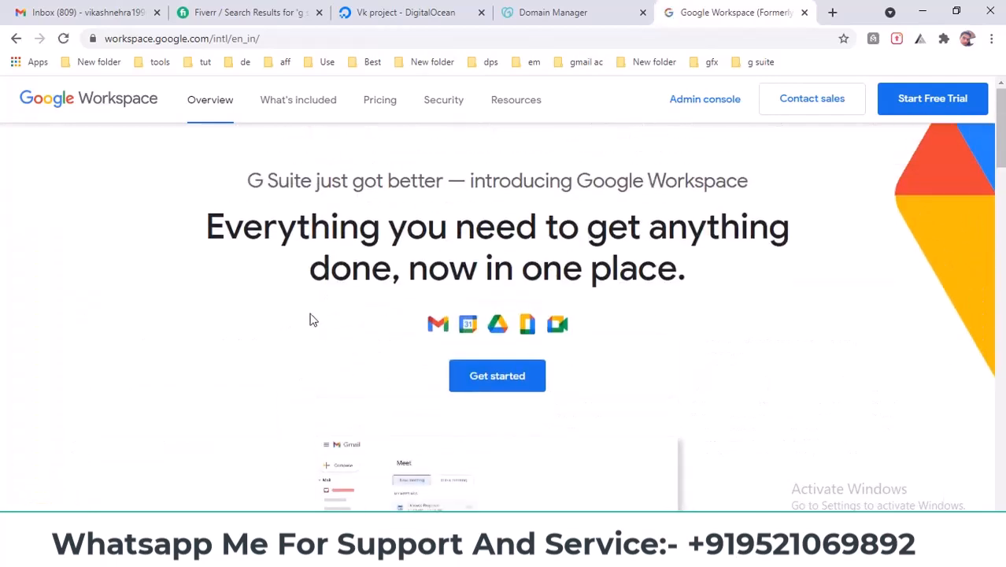
- Open the Workspace Pricing page and compare the plan cards, focusing on Business Starter
left_click(384, 109)
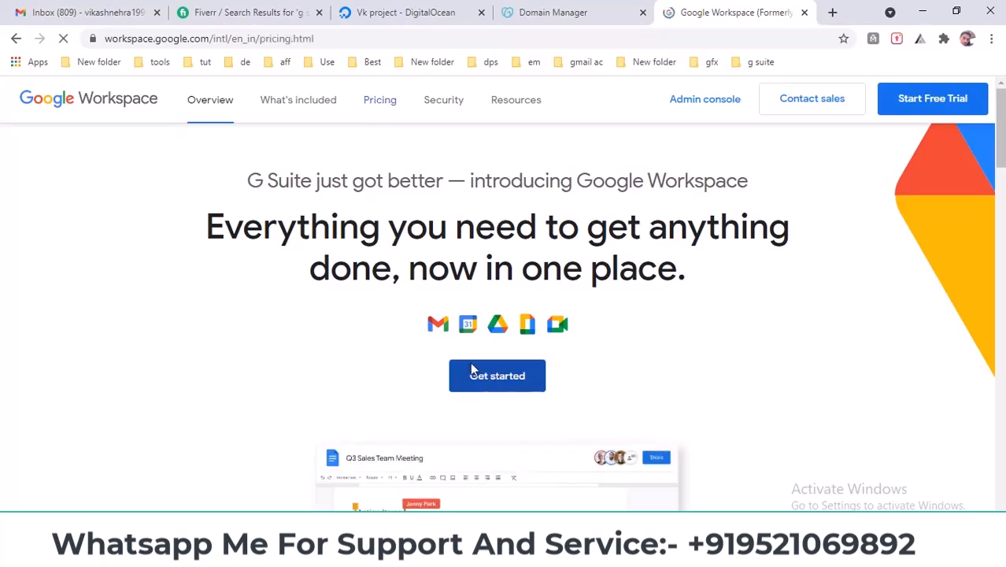
scroll(564, 273, "down", 3)
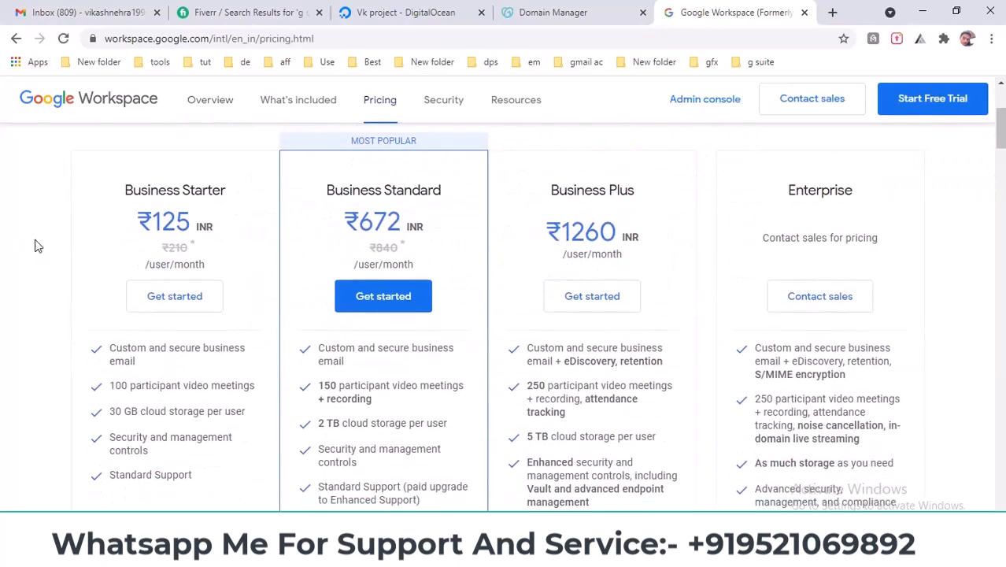
scroll(35, 246, "down", 1)
scroll(85, 223, "up", 2)
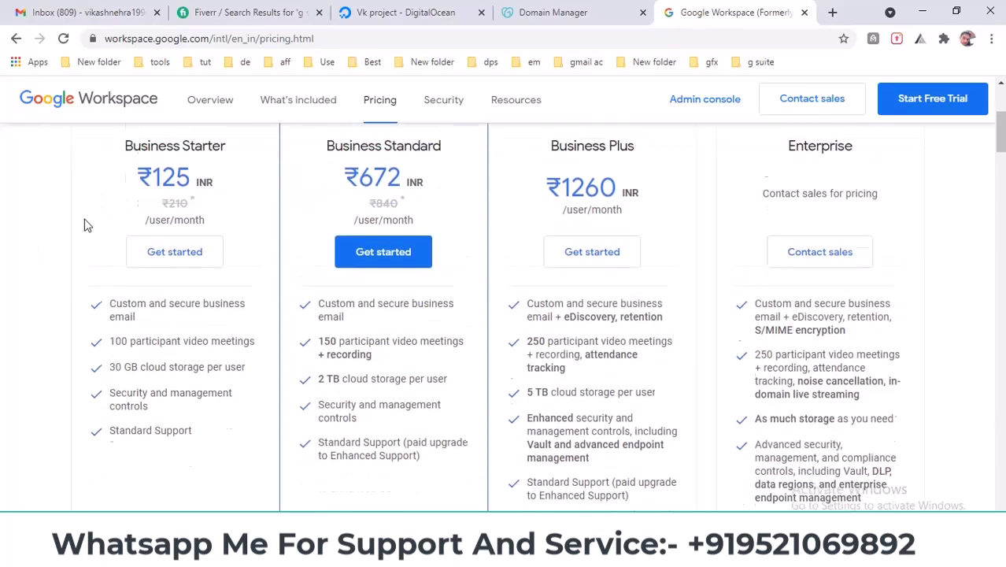
double_click(185, 265)
scroll(87, 305, "down", 2)
scroll(128, 270, "up", 2)
left_click_drag(128, 297, 202, 300)
scroll(202, 303, "down", 2)
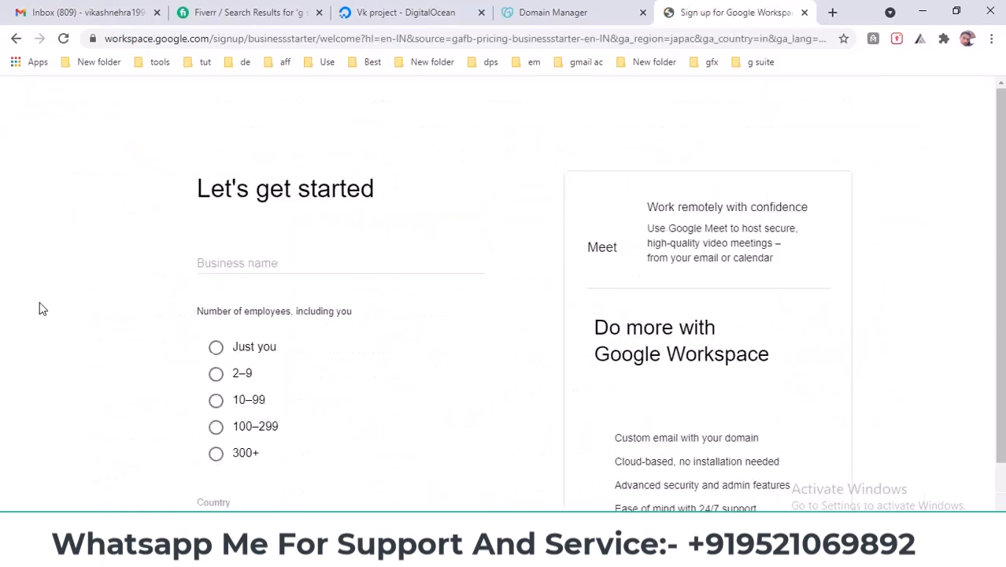
- Set employees to Just you and the business name to vlinkstar, copied from GoDaddy
left_click(216, 347)
scroll(299, 347, "down", 1)
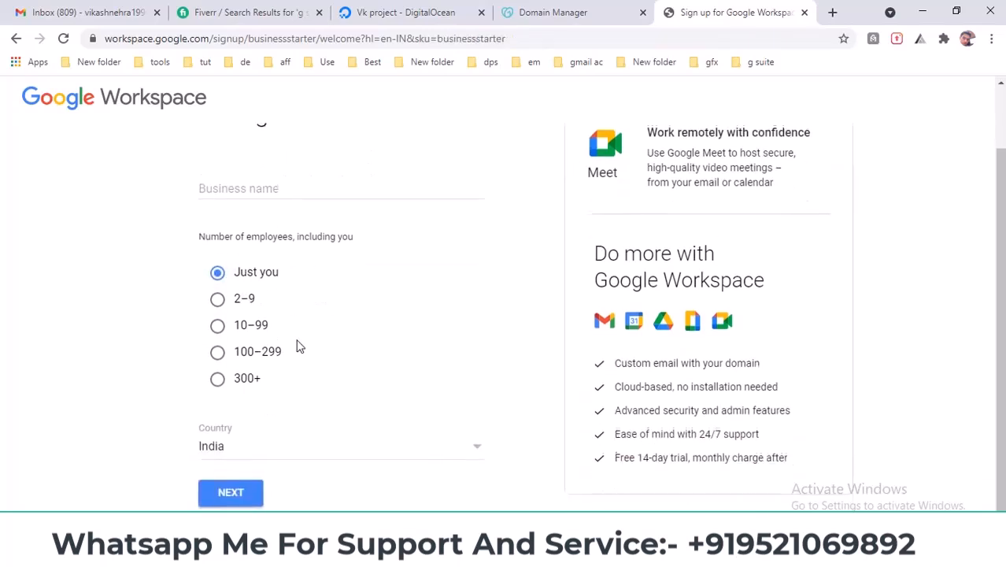
left_click(282, 185)
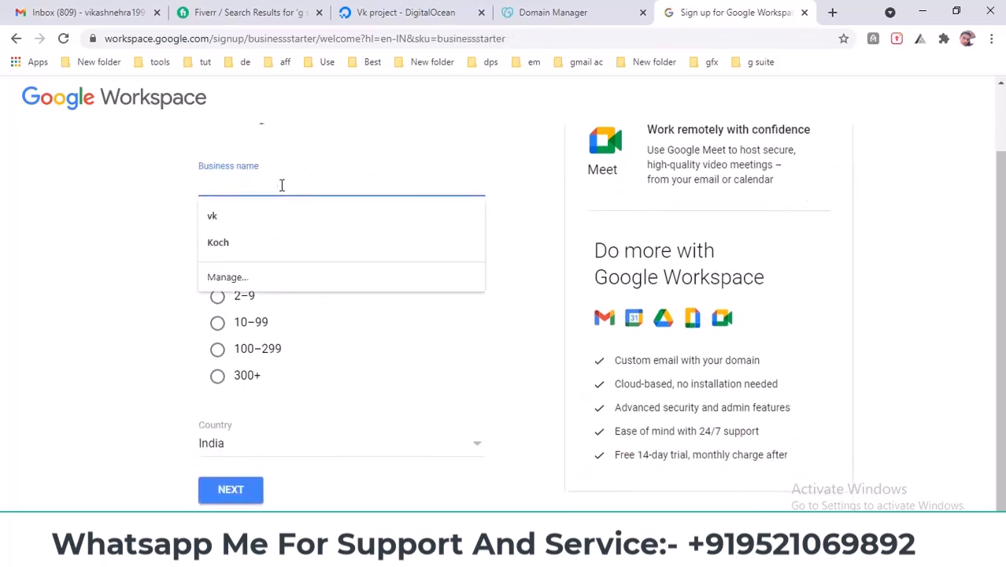
type("vk")
left_click(551, 12)
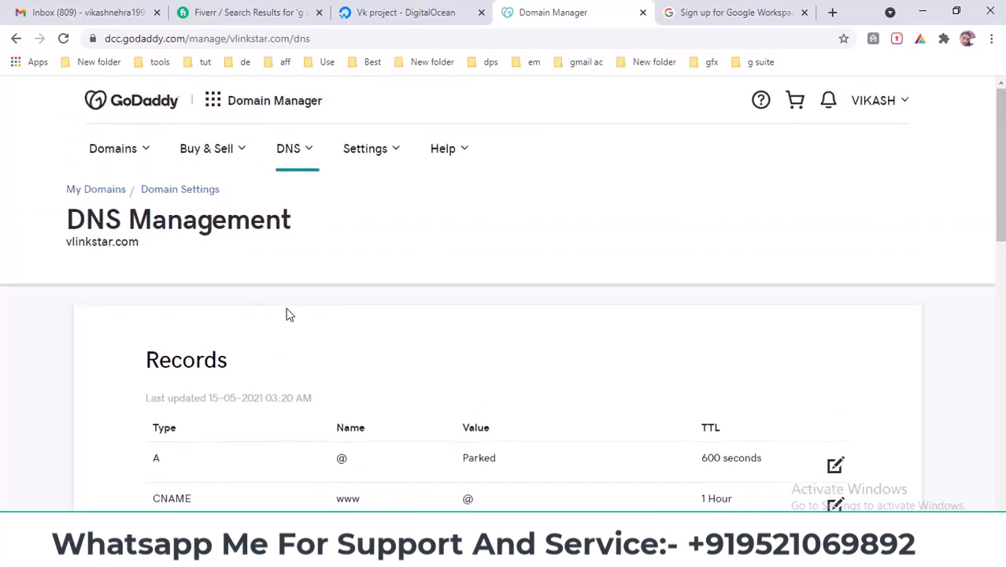
double_click(79, 242)
key("ctrl+c")
left_click(729, 12)
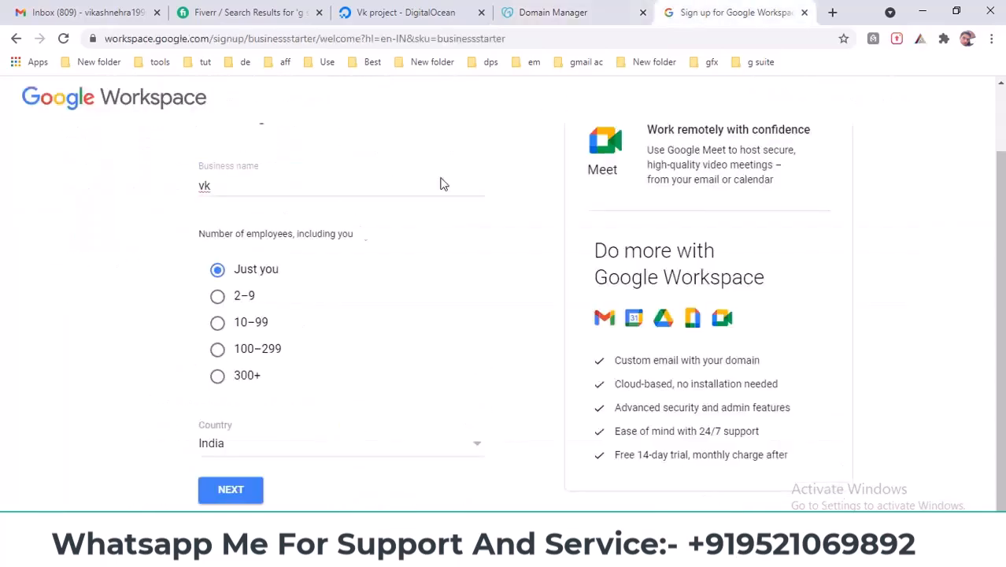
double_click(237, 189)
key("ctrl+v")
left_click(176, 251)
left_click(253, 480)
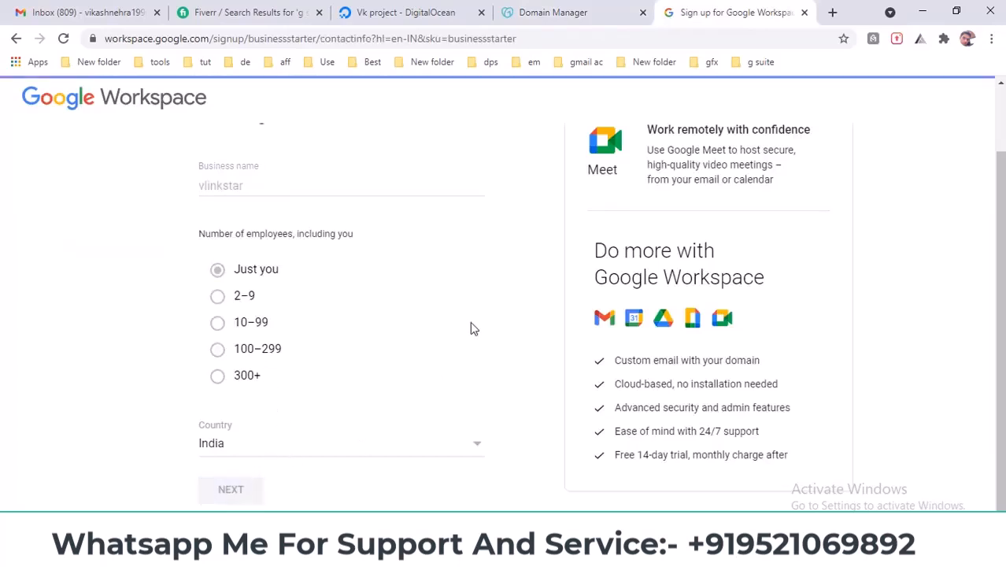
- Autofill the admin's first name, surname and current email, then continue
left_click(370, 281)
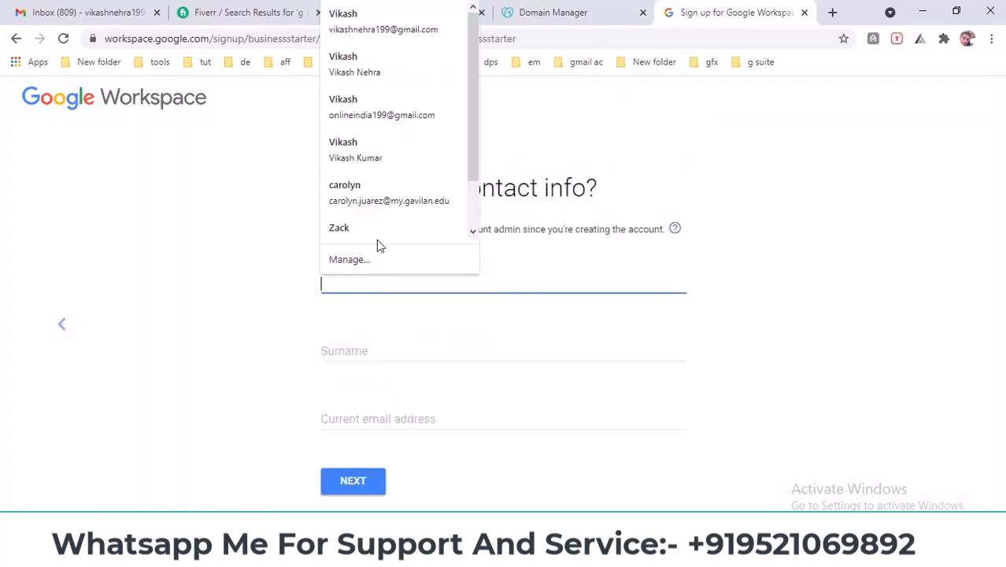
left_click(383, 20)
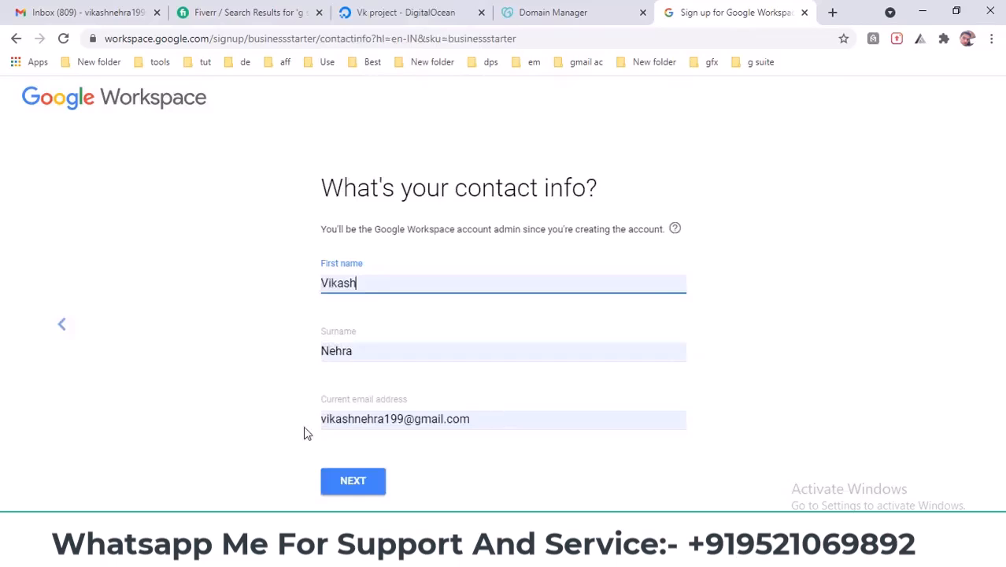
left_click_drag(405, 397, 323, 426)
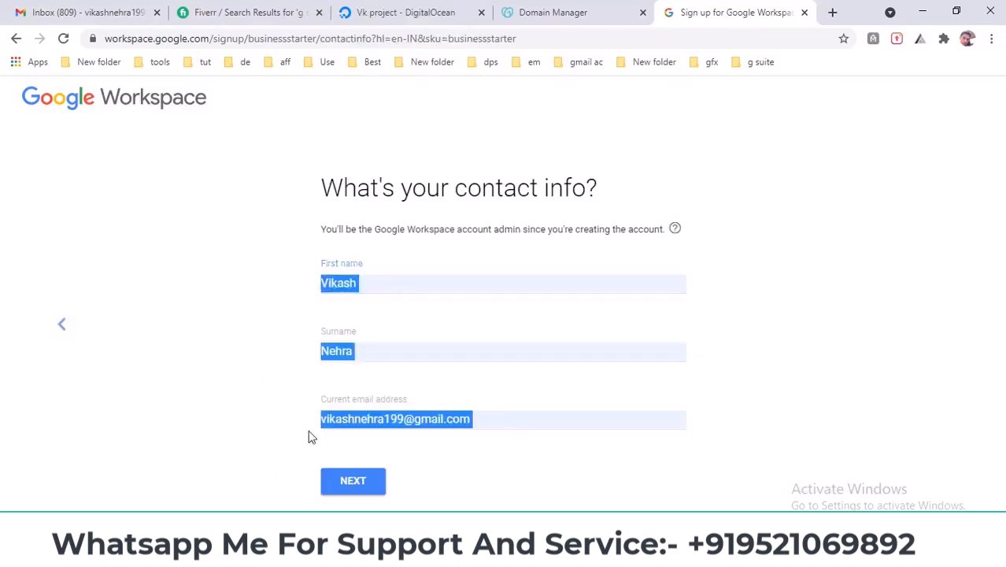
left_click(359, 488)
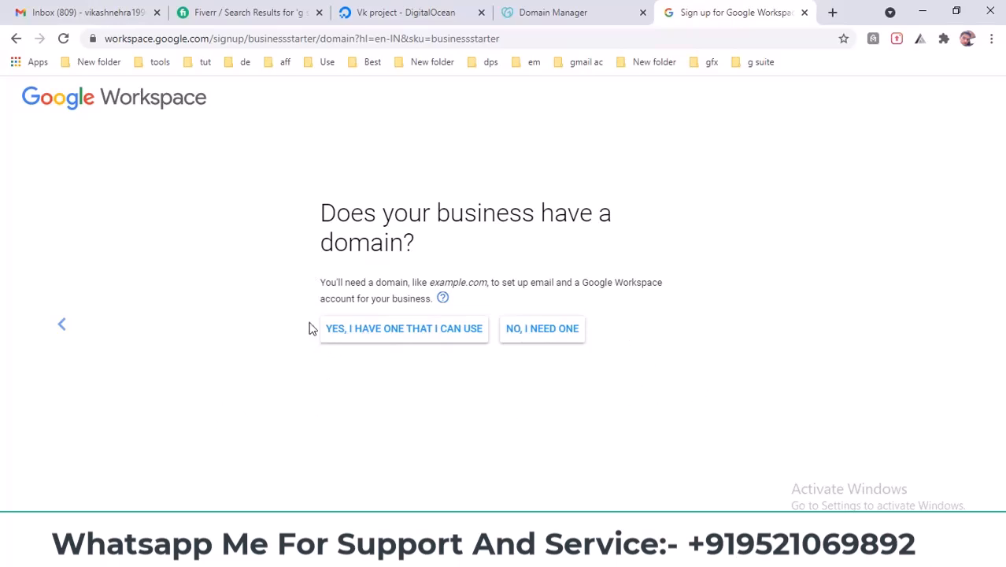
- Answer that the business has a domain, paste vlinkstar.com from GoDaddy, and confirm it
left_click(583, 13)
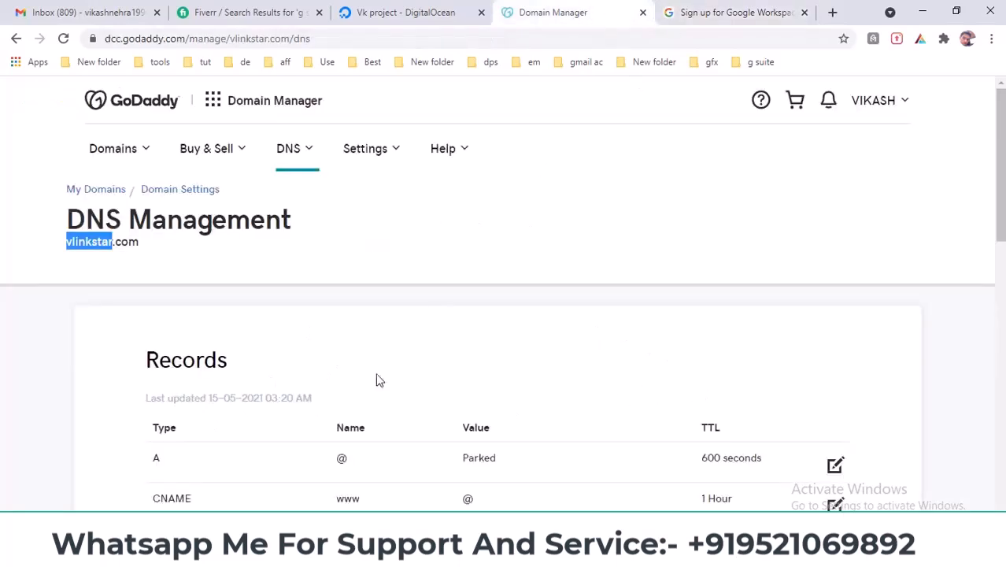
left_click(773, 9)
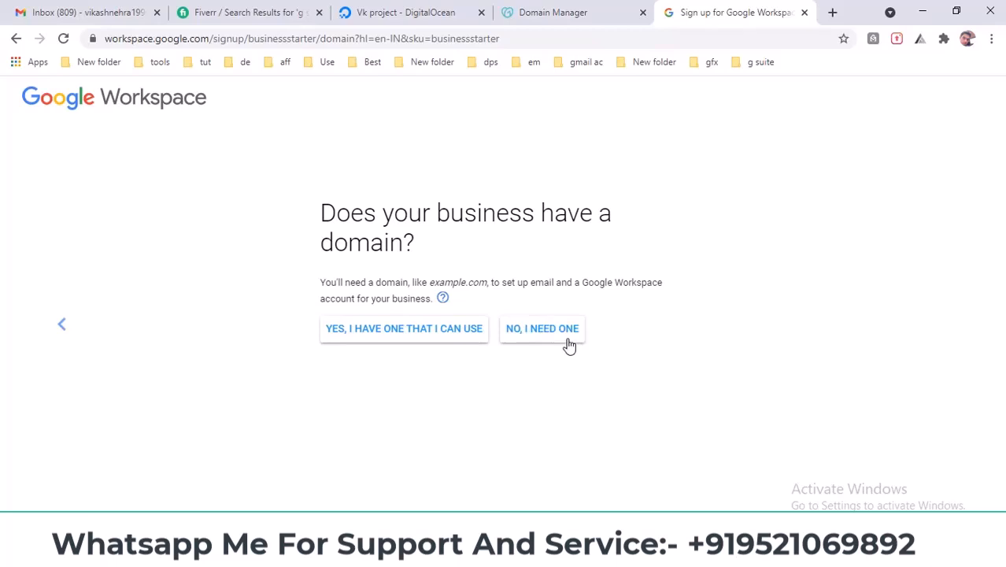
left_click(339, 329)
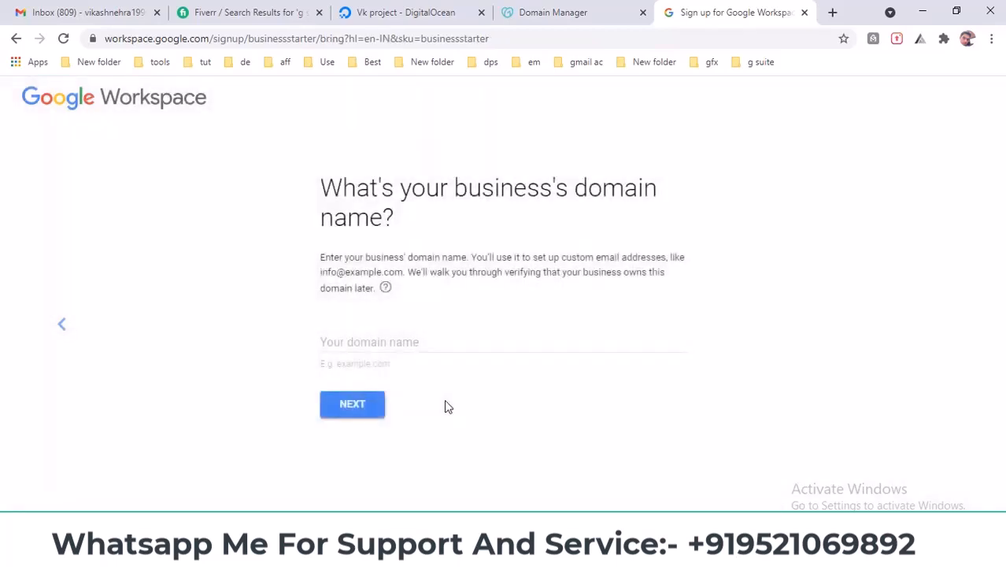
left_click(594, 12)
double_click(126, 244)
key("ctrl+c")
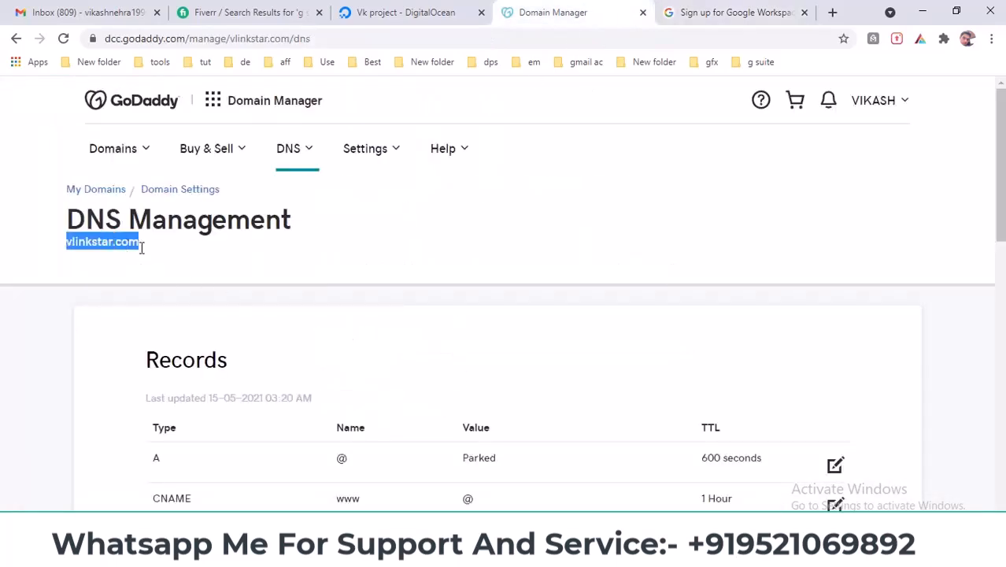
left_click(732, 12)
left_click(363, 340)
key("ctrl+v")
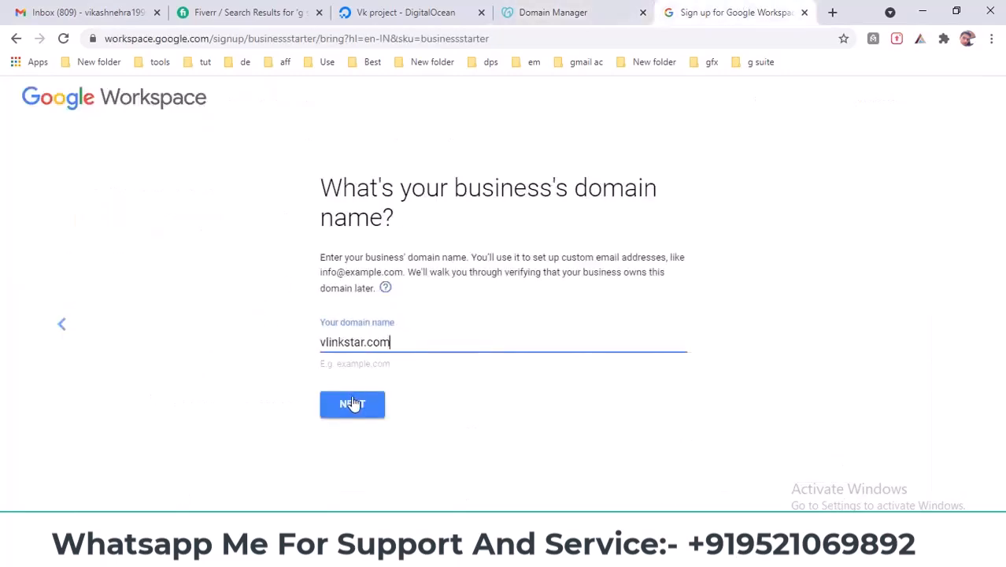
left_click(351, 403)
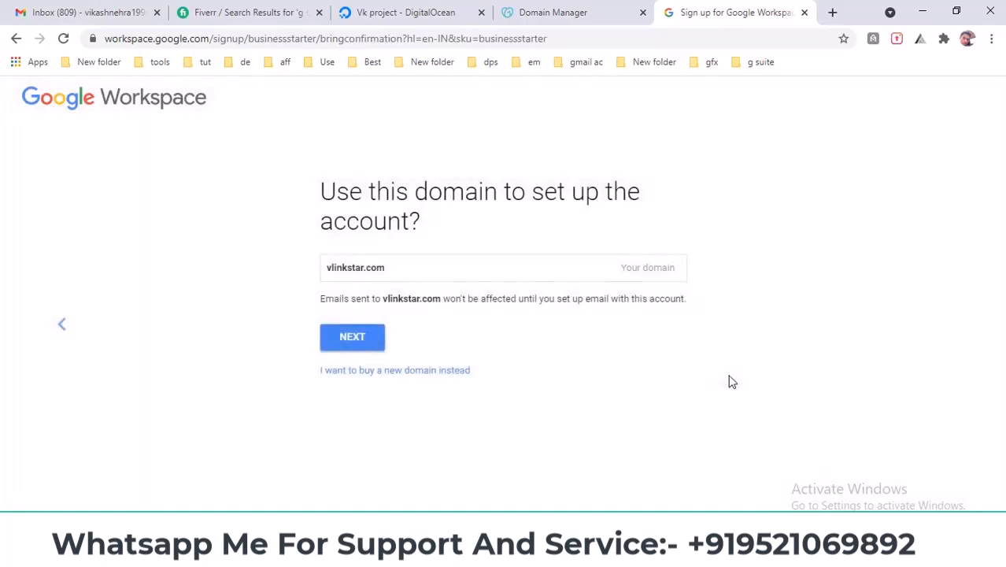
left_click(360, 346)
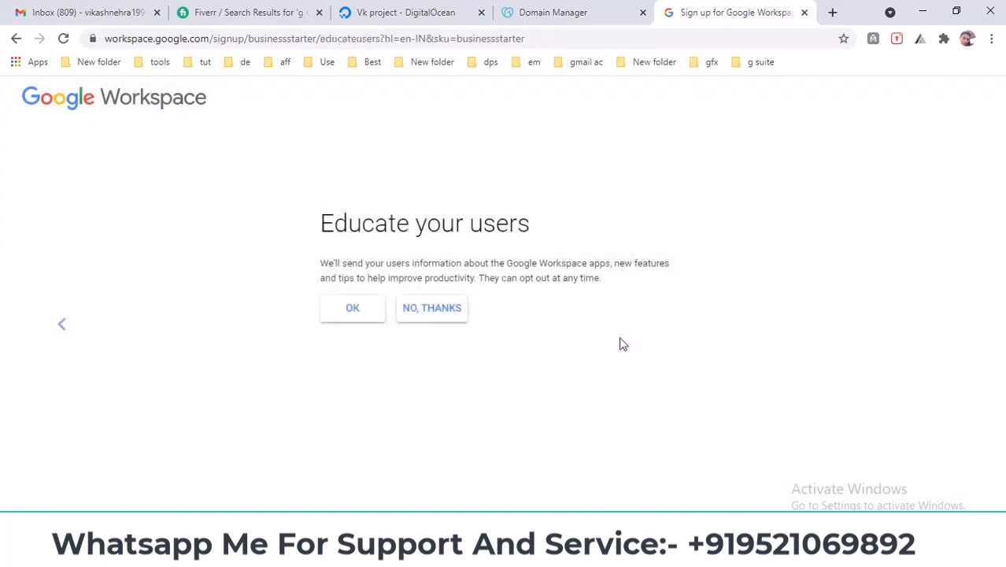
- Read the Educate your users step and decline sending product tips to users
left_click_drag(313, 230, 539, 233)
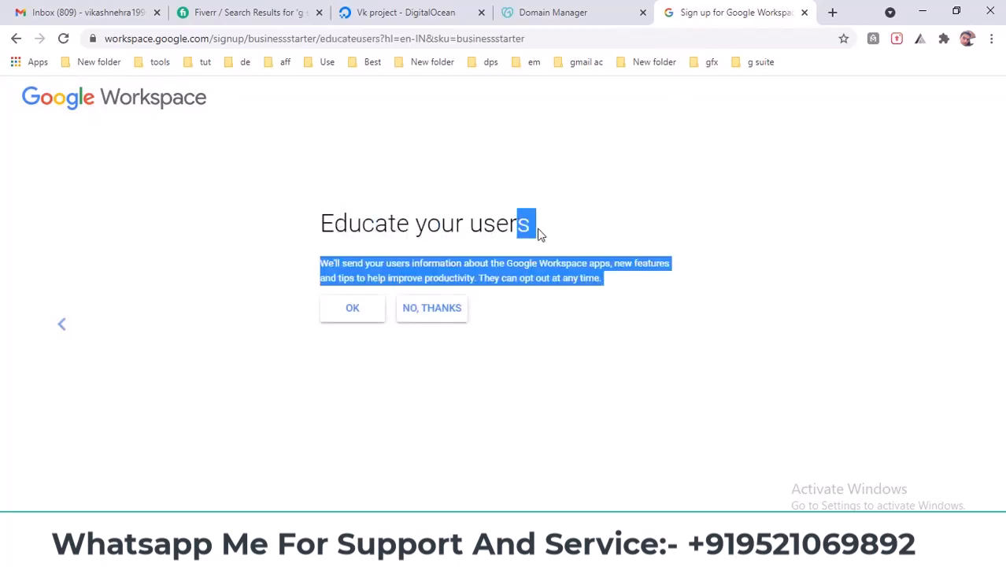
left_click(581, 289)
left_click_drag(561, 292, 331, 280)
left_click(317, 277)
triple_click(329, 267)
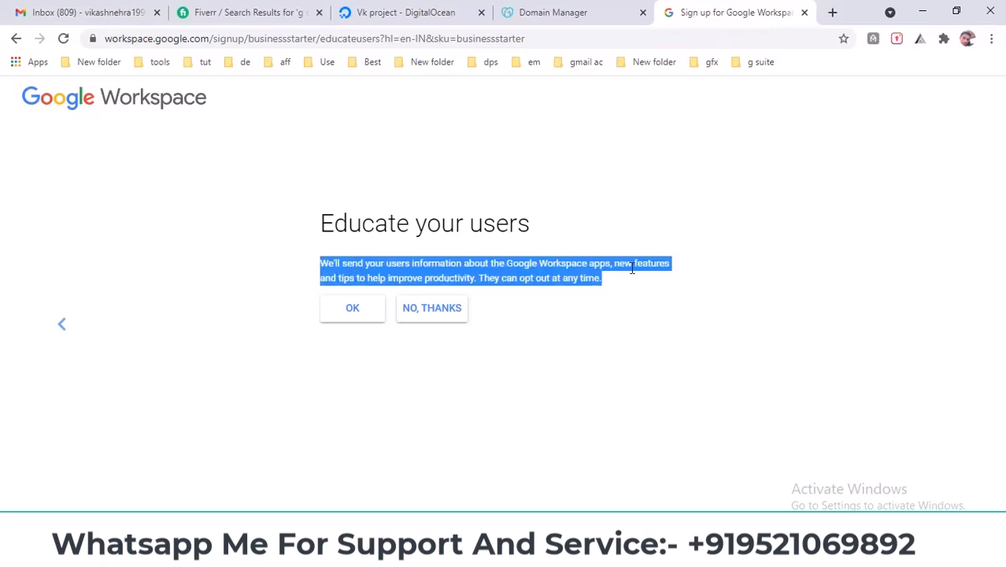
left_click(564, 344)
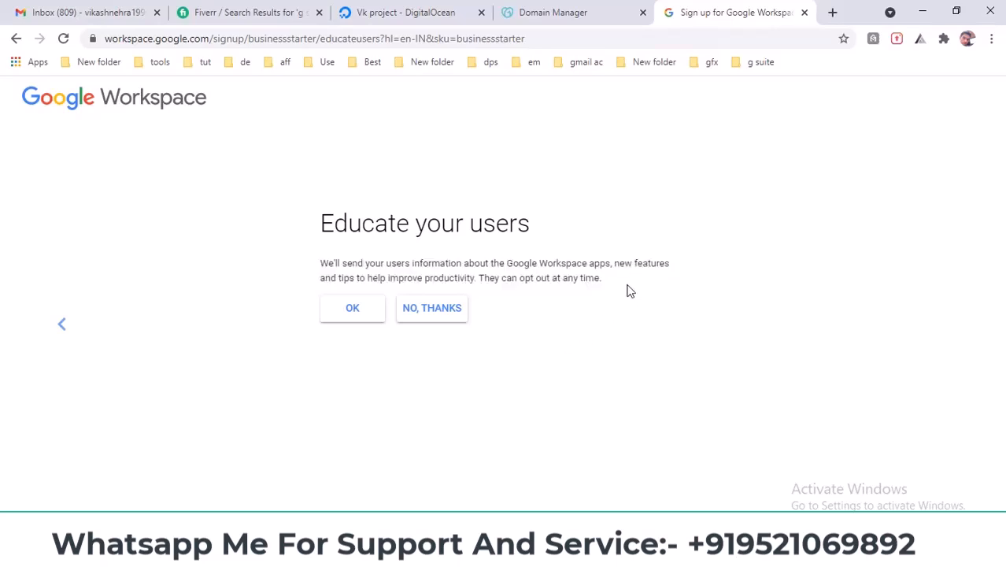
left_click(438, 313)
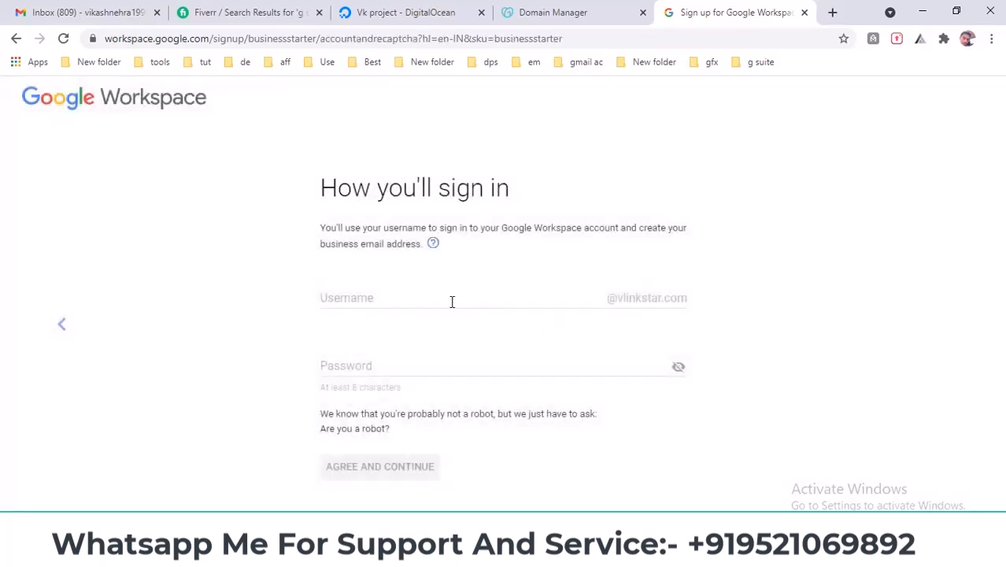
left_click(452, 300)
type("adm")
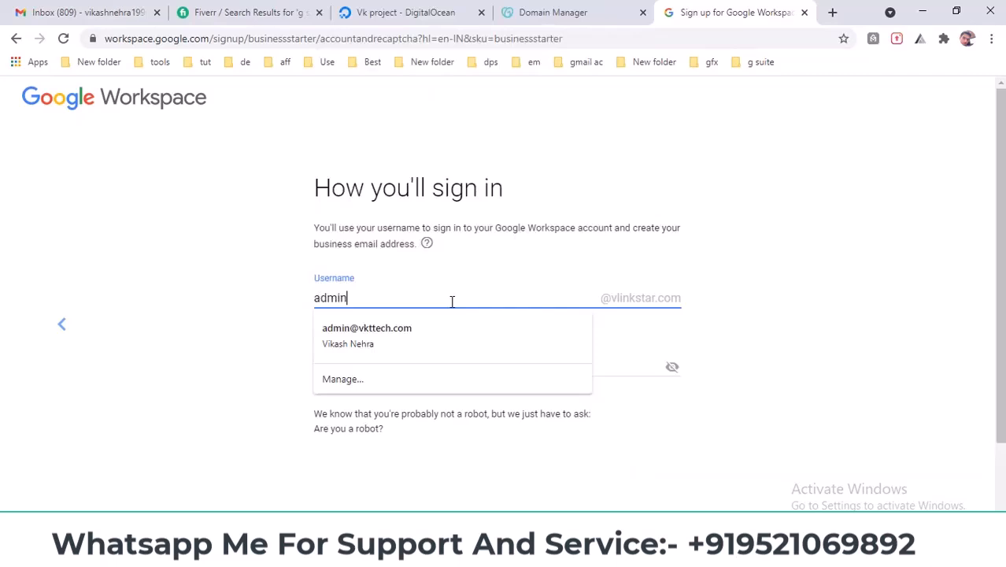
type("in")
left_click(305, 341)
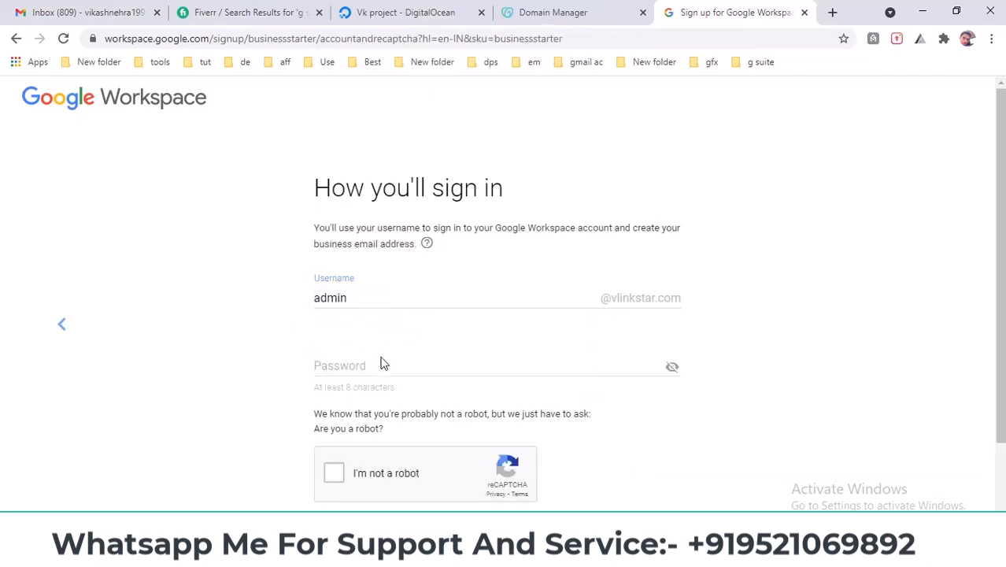
left_click(419, 360)
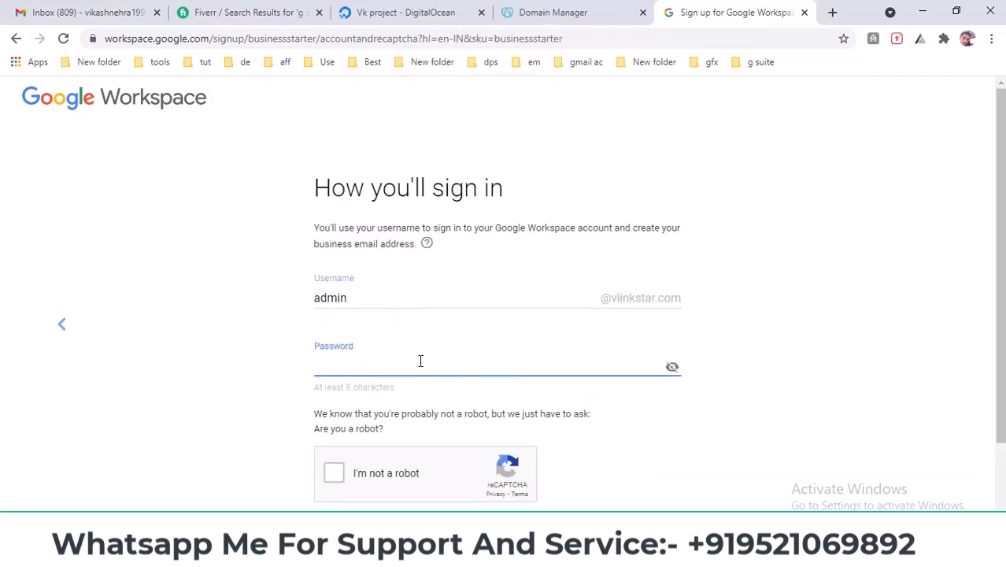
- Search for a password generator in a new tab and open passwordsgenerator.net
left_click(833, 12)
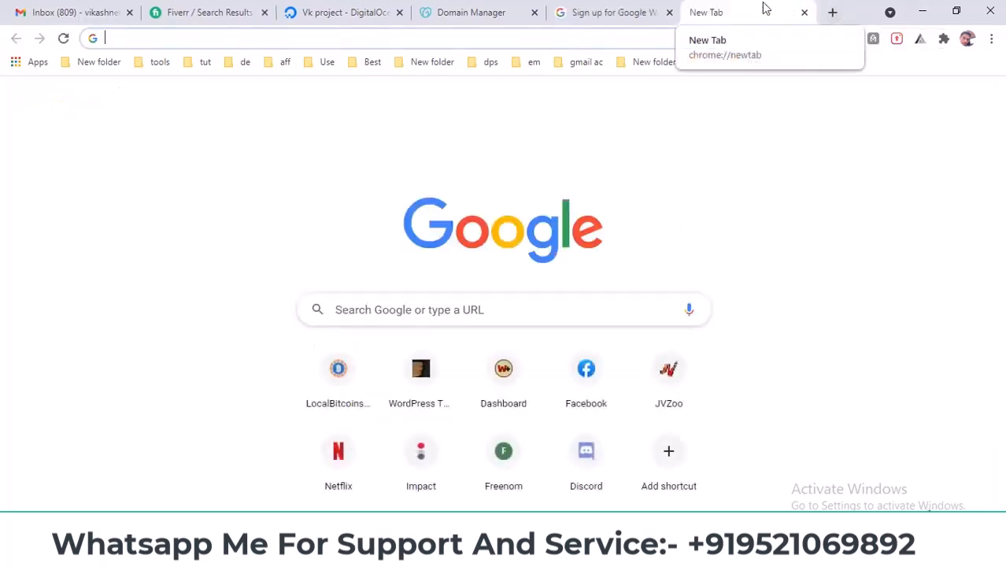
type("pas")
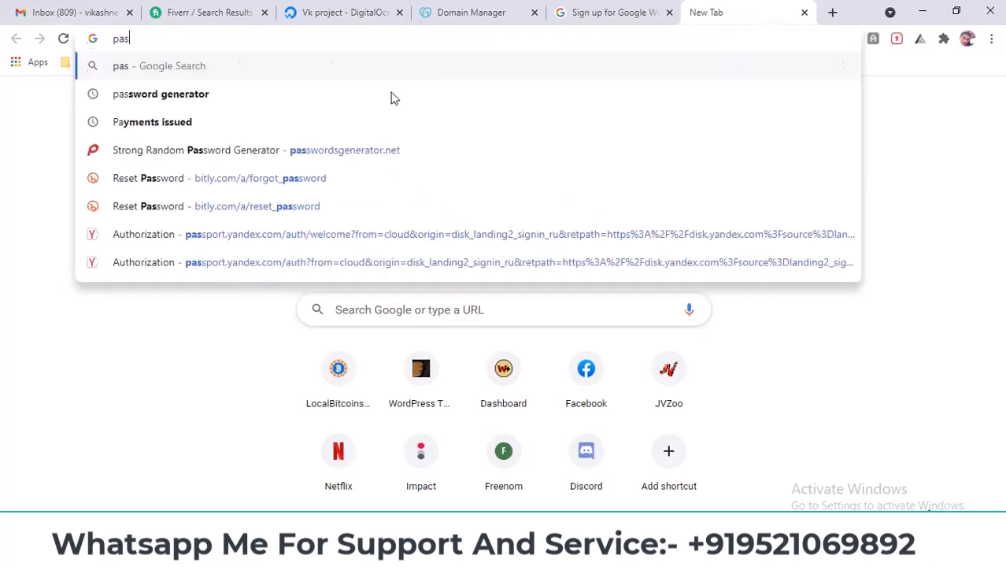
left_click(274, 97)
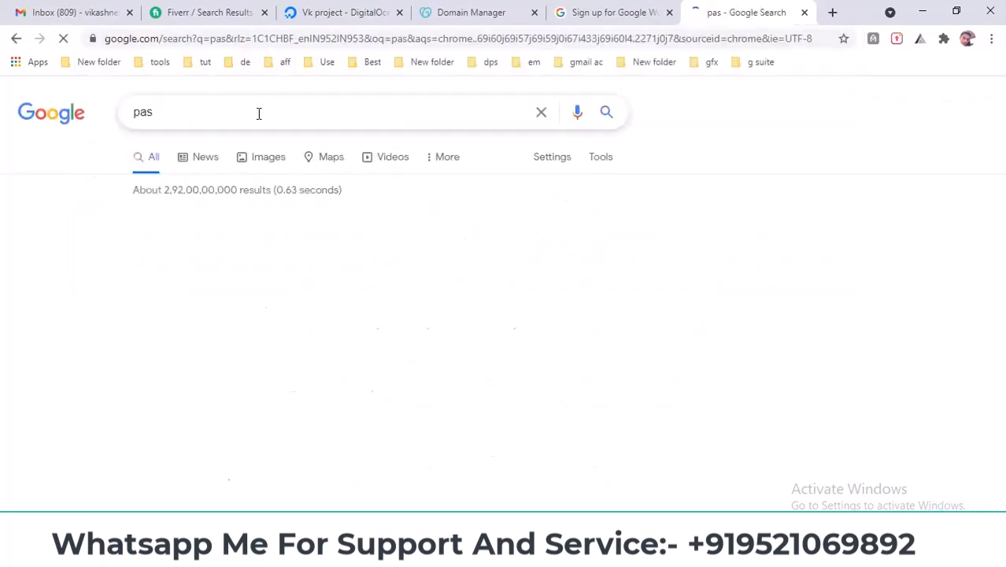
type("s")
left_click(260, 118)
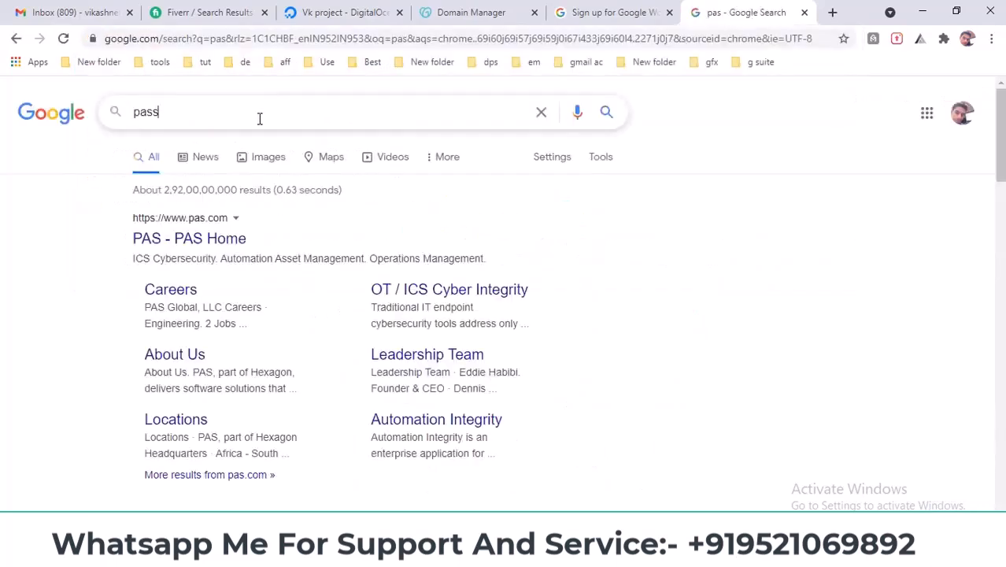
type("wo")
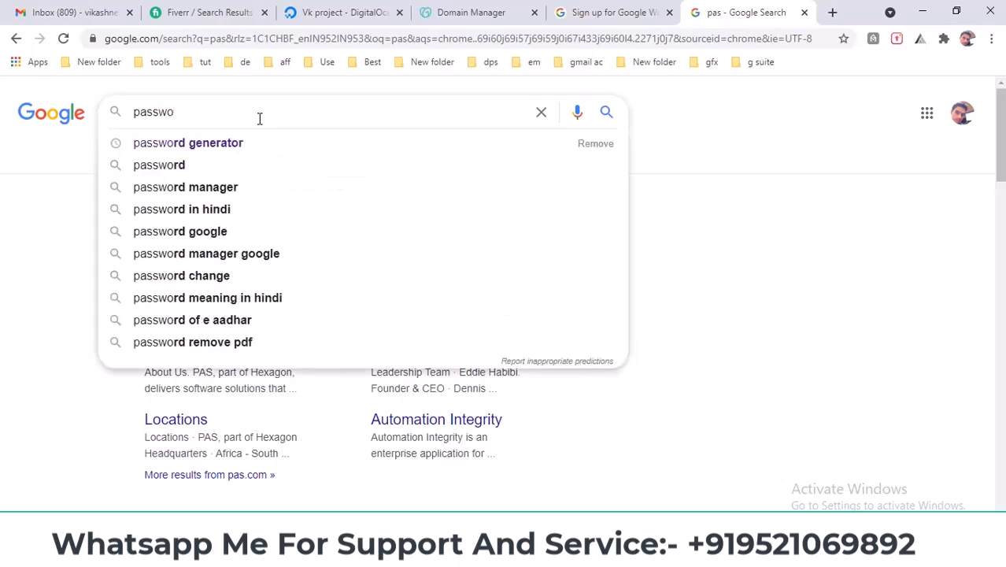
left_click(306, 143)
left_click(227, 246)
- Set the generator to 22-character passwords with numbers included and symbols left out
left_click(611, 12)
left_click(744, 13)
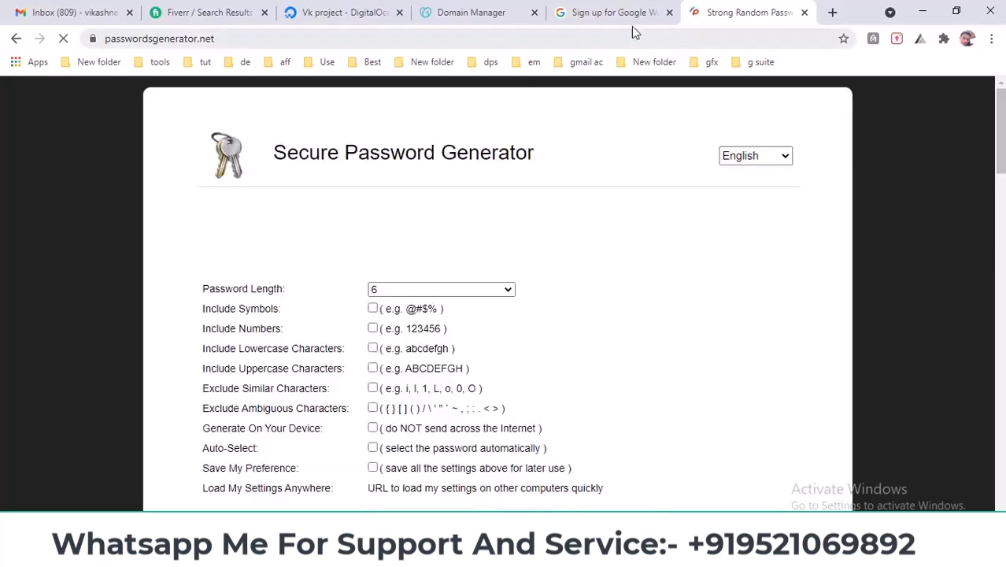
left_click(373, 308)
left_click(373, 329)
left_click(373, 308)
left_click(441, 289)
left_click(435, 236)
- Enter the admin password, pass the robot check, and agree to create the account
left_click(597, 6)
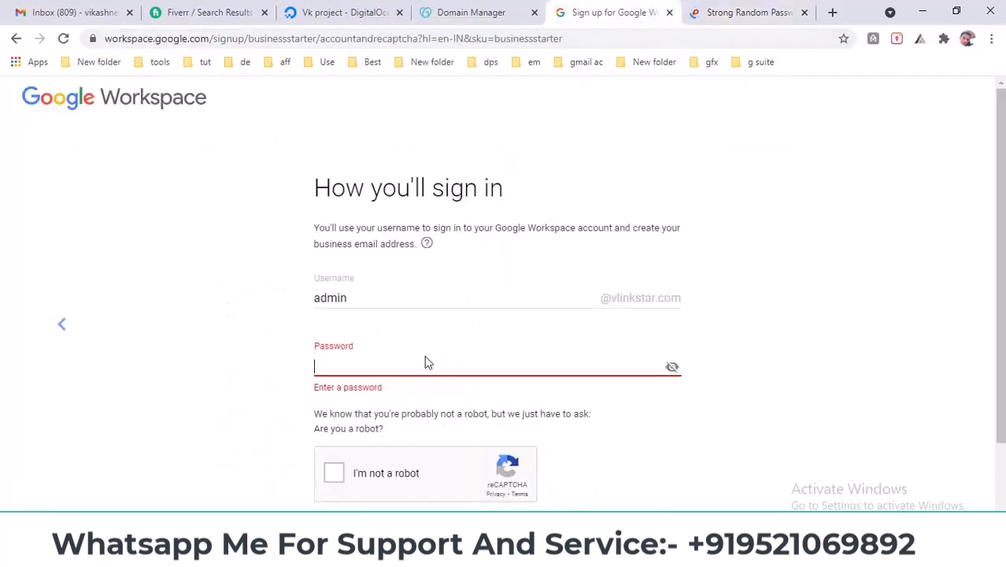
left_click(370, 365)
type("aaaaaaa")
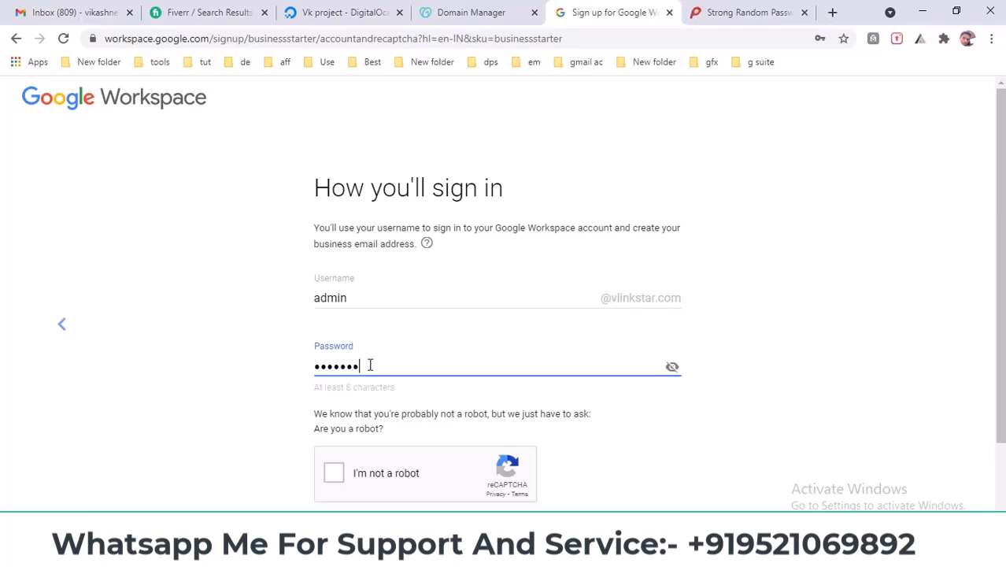
left_click(340, 480)
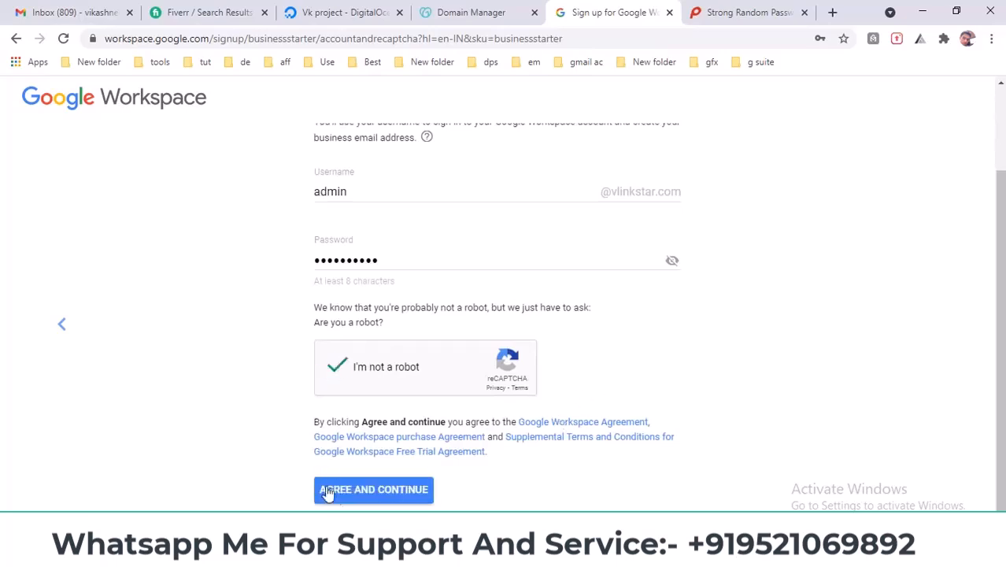
left_click(371, 496)
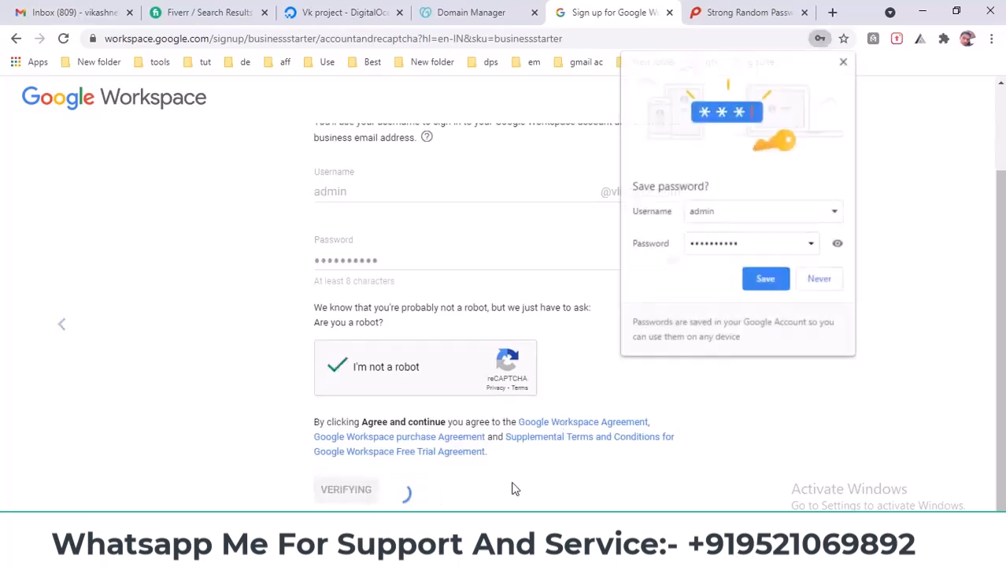
left_click(844, 61)
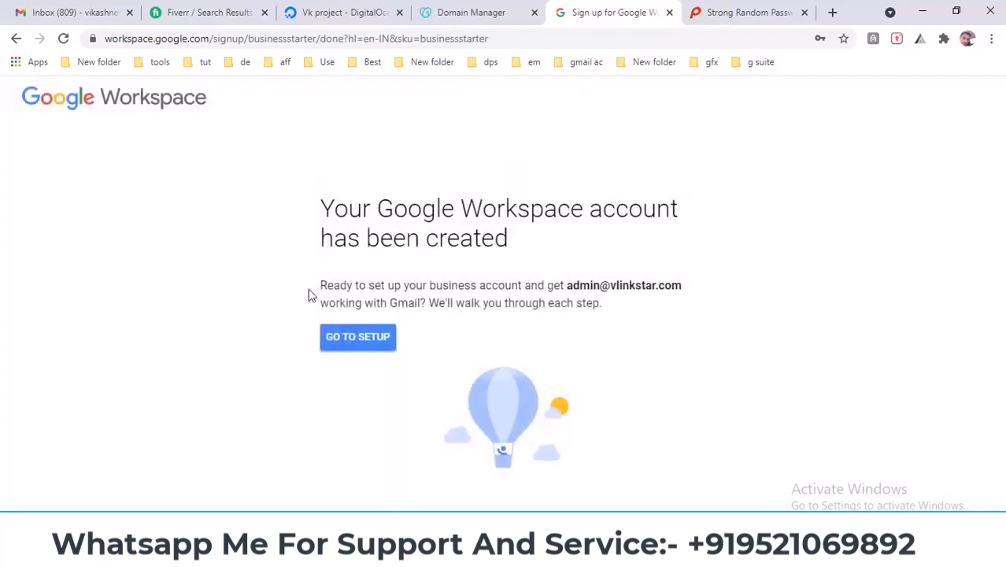
left_click_drag(332, 206, 644, 214)
left_click_drag(299, 245, 585, 246)
- Sign in as the new admin, accept the account terms, and close the generator tab
left_click(344, 338)
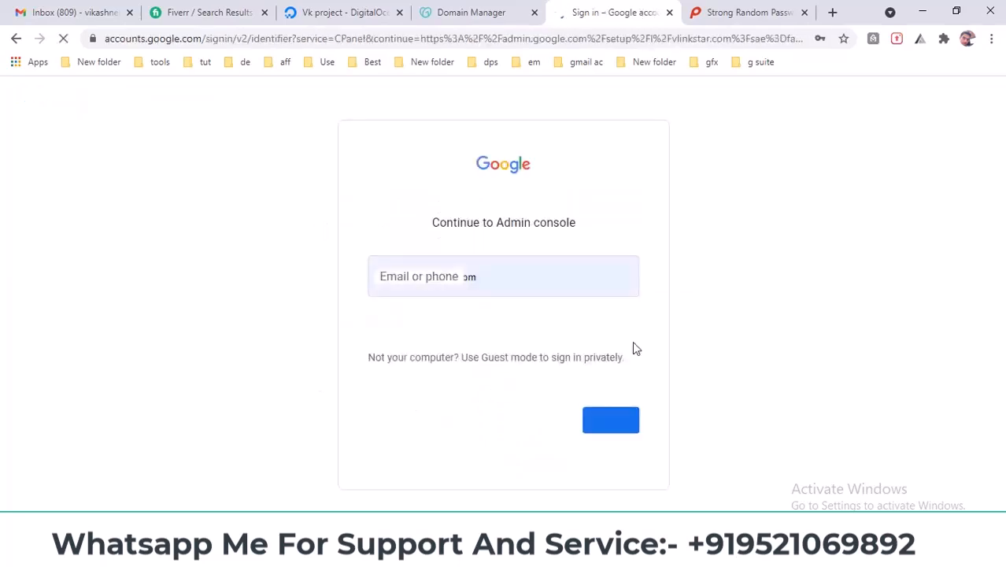
left_click(618, 419)
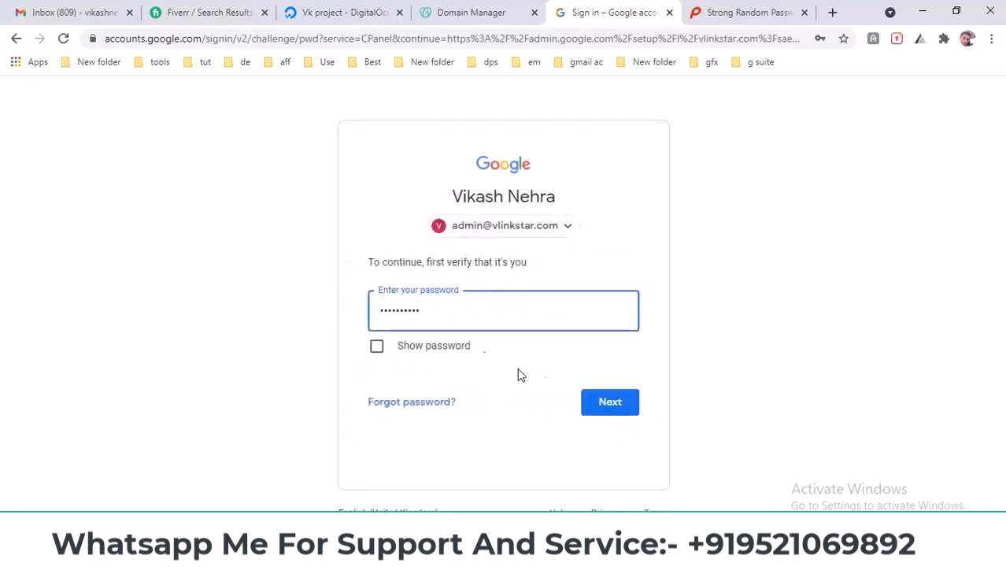
double_click(481, 311)
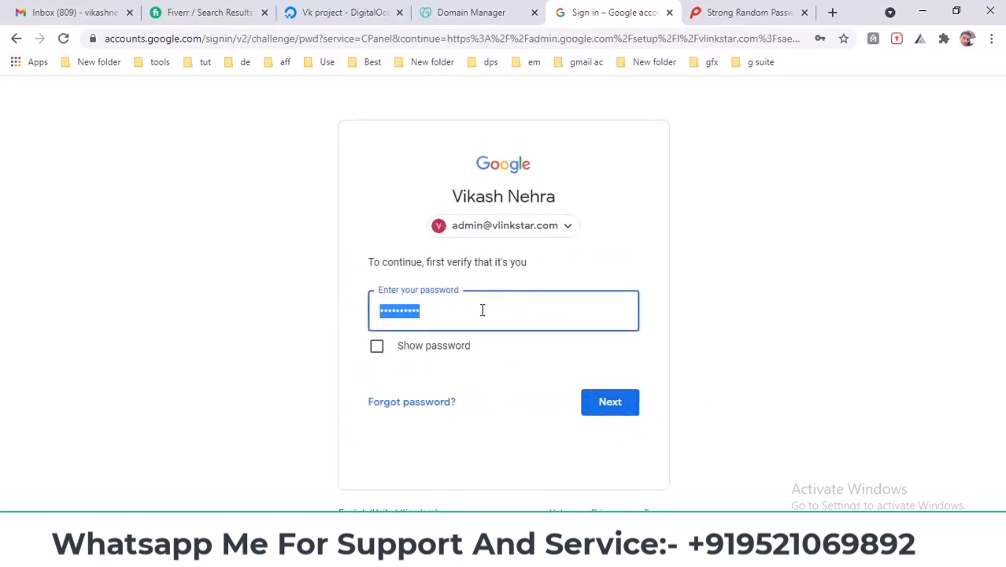
type("a")
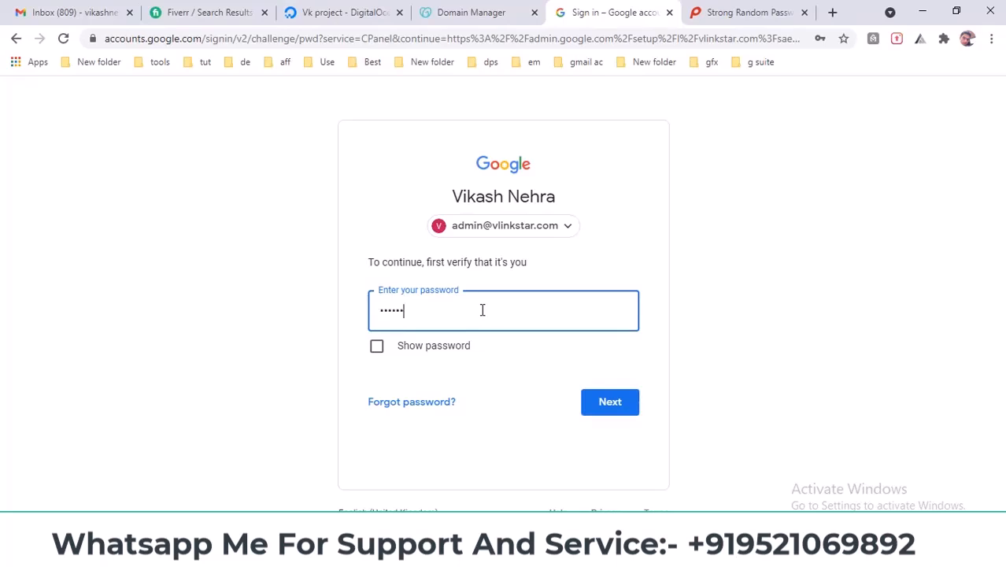
type("a")
left_click(602, 405)
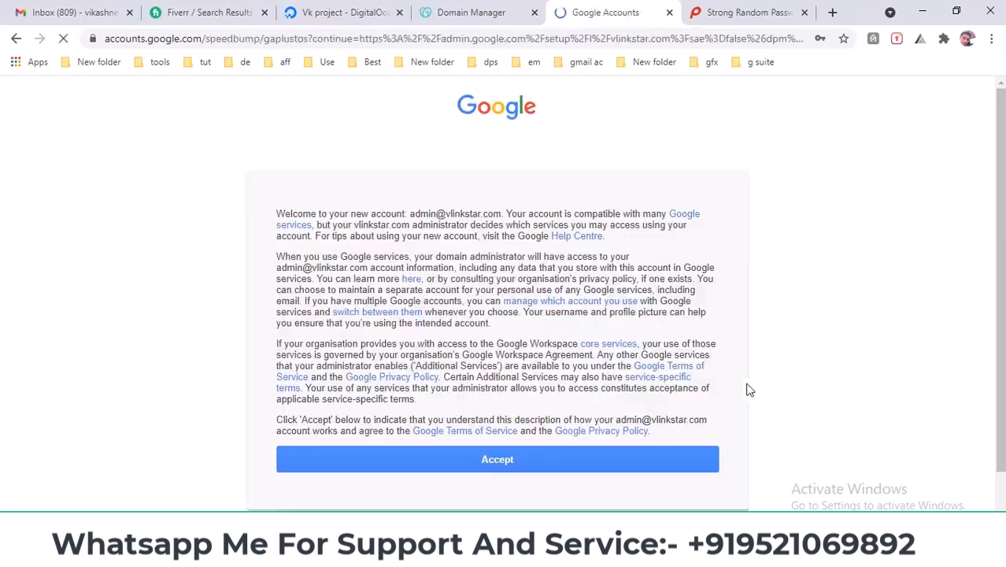
left_click(495, 461)
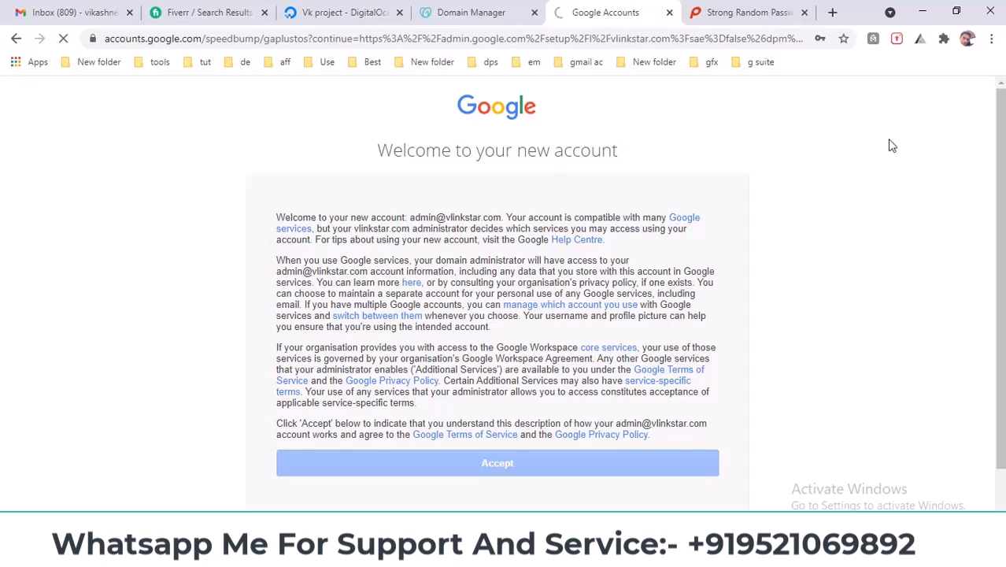
left_click(804, 12)
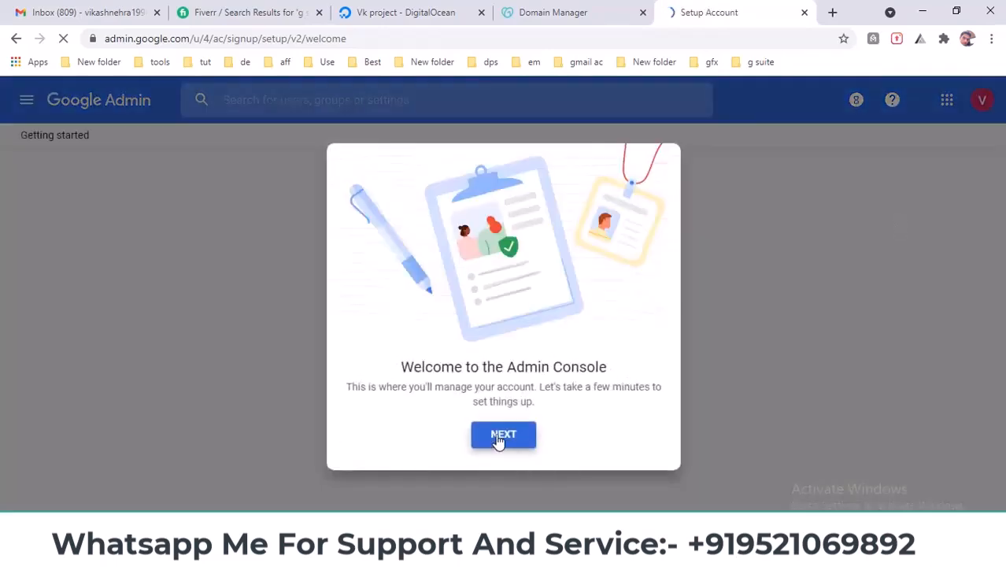
- Move past the welcome and start GoDaddy sign-in verification for vlinkstar.com
left_click(529, 441)
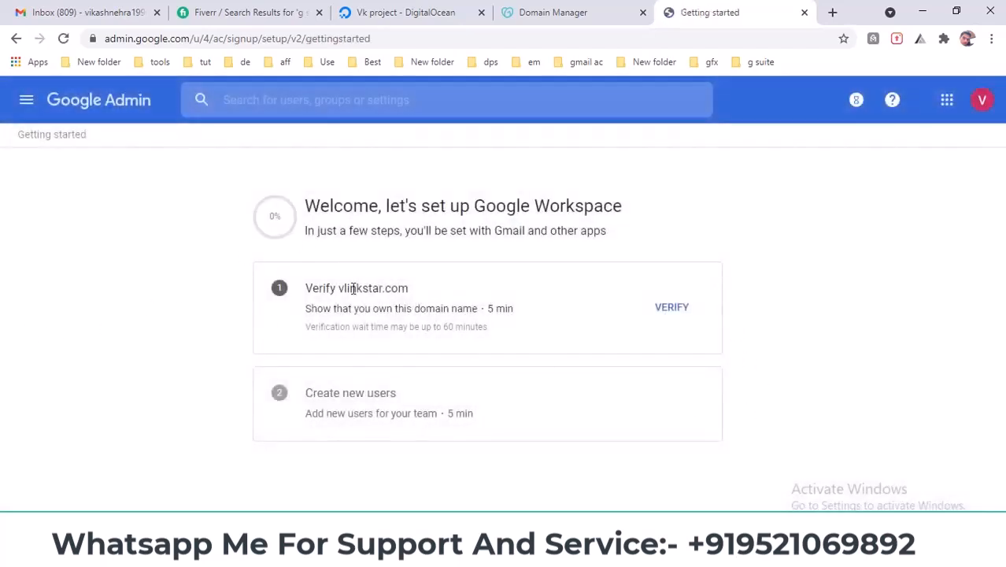
left_click_drag(311, 288, 507, 312)
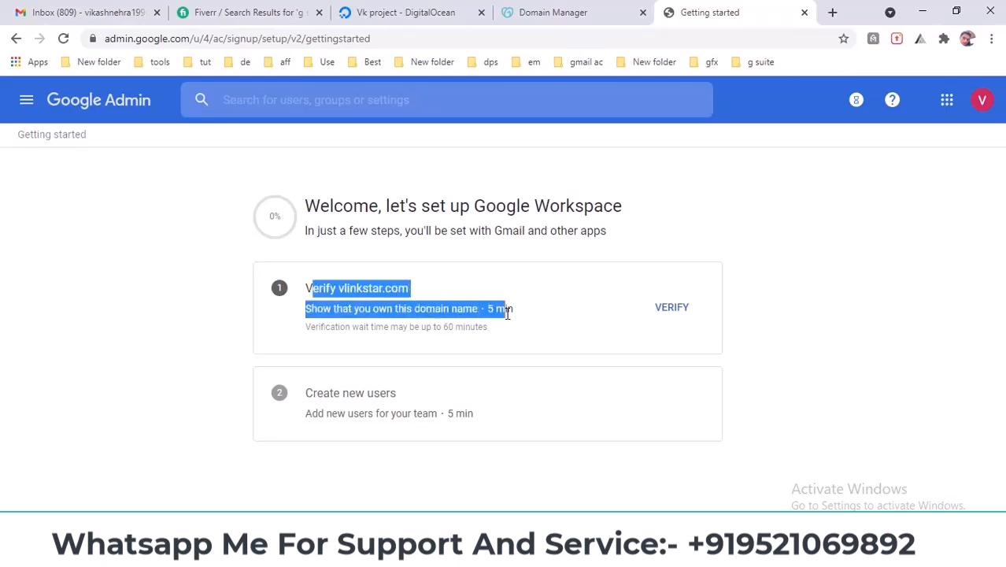
left_click(791, 321)
left_click(676, 310)
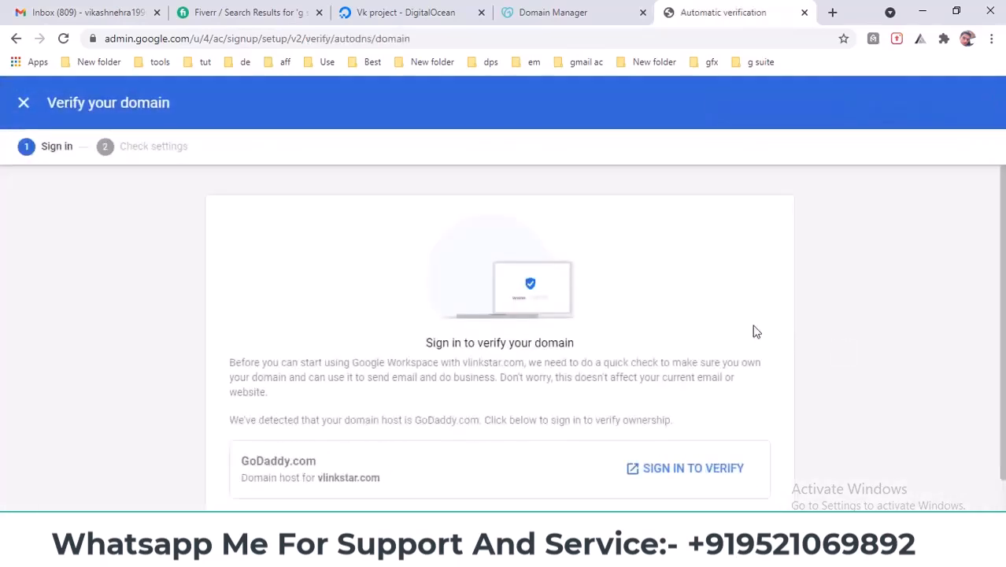
scroll(751, 335, "down", 1)
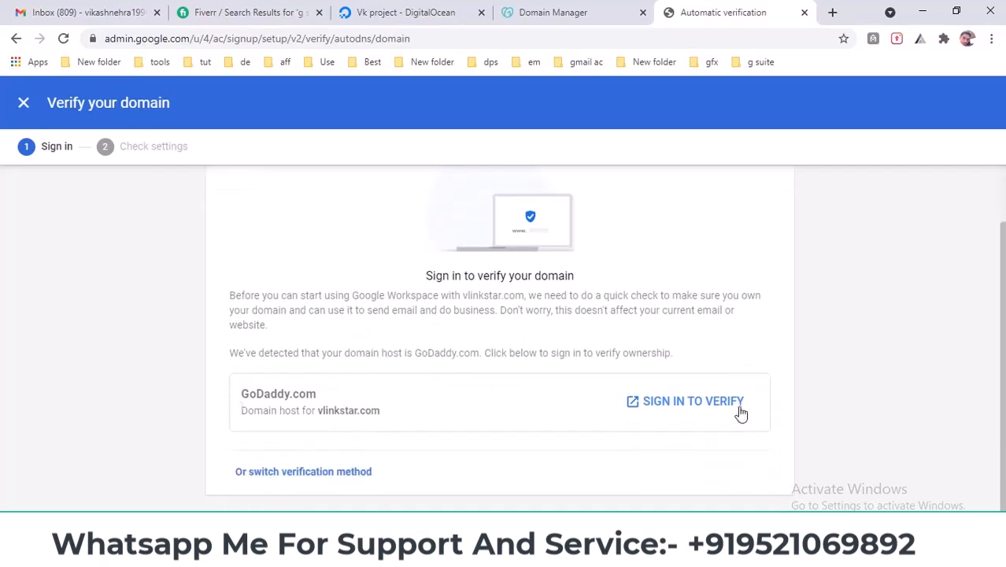
left_click(681, 409)
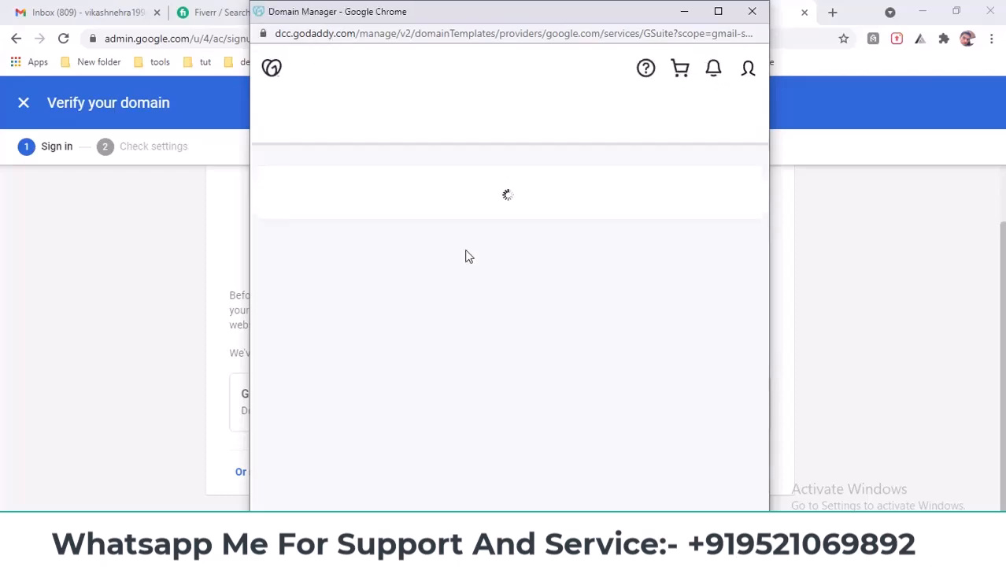
- Authorize Google's GoDaddy connection for vlinkstar.com, checking DNS records until verification completes
left_click(494, 394)
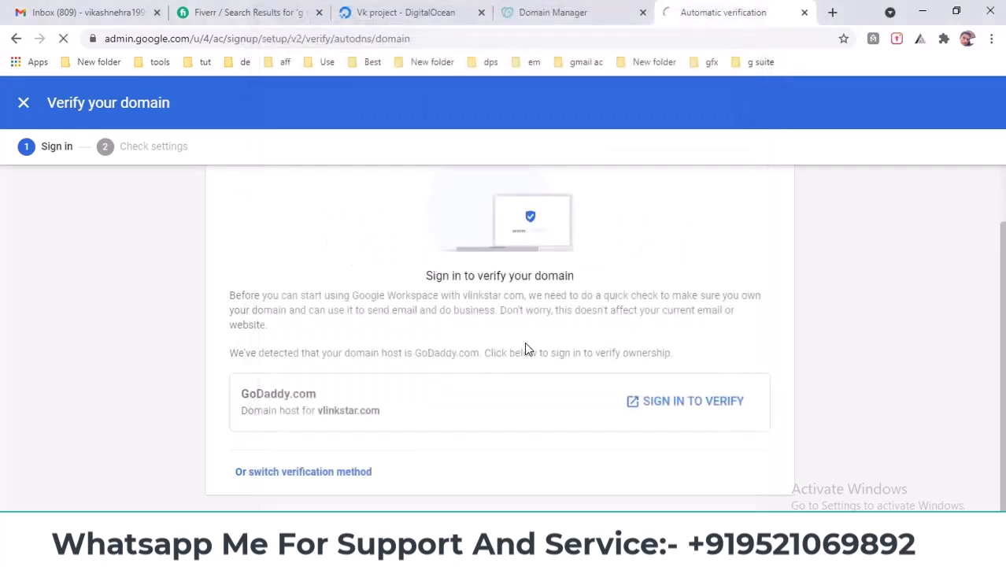
left_click(596, 12)
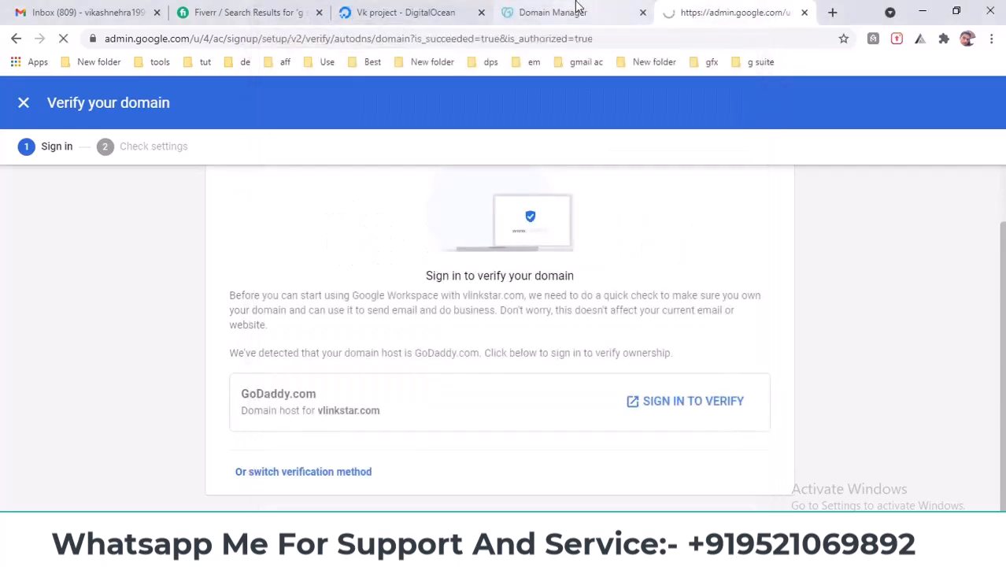
scroll(678, 363, "down", 3)
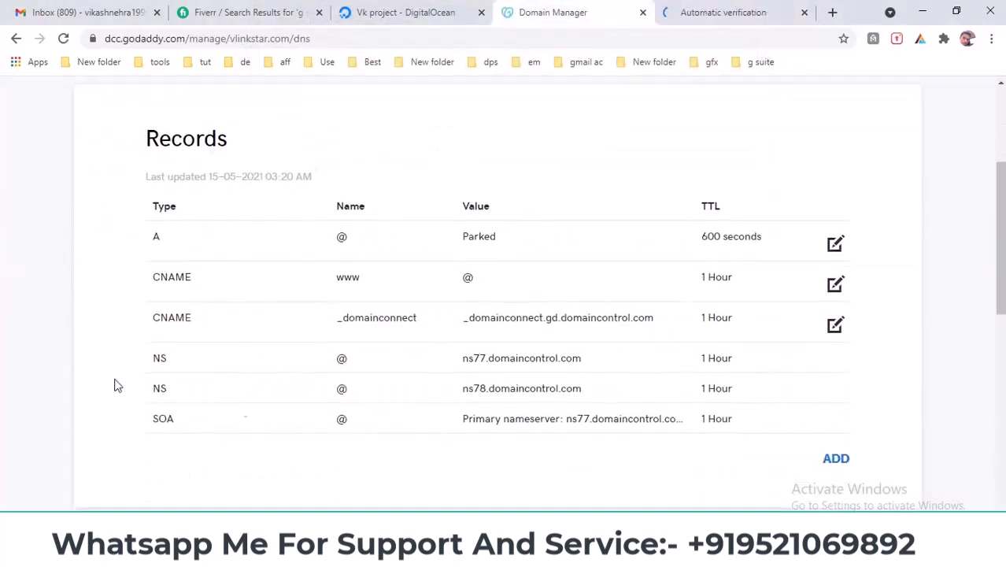
left_click(696, 11)
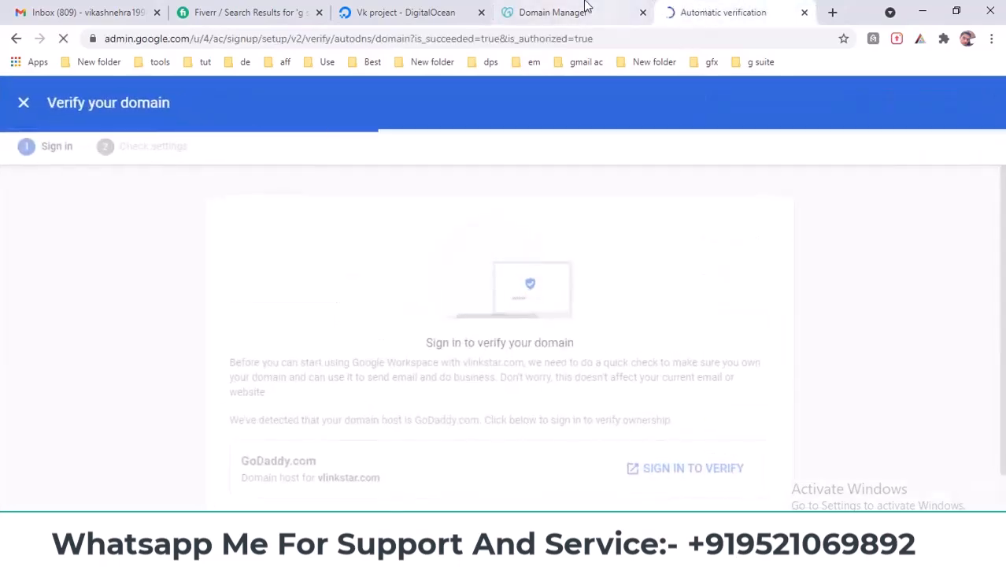
left_click(584, 13)
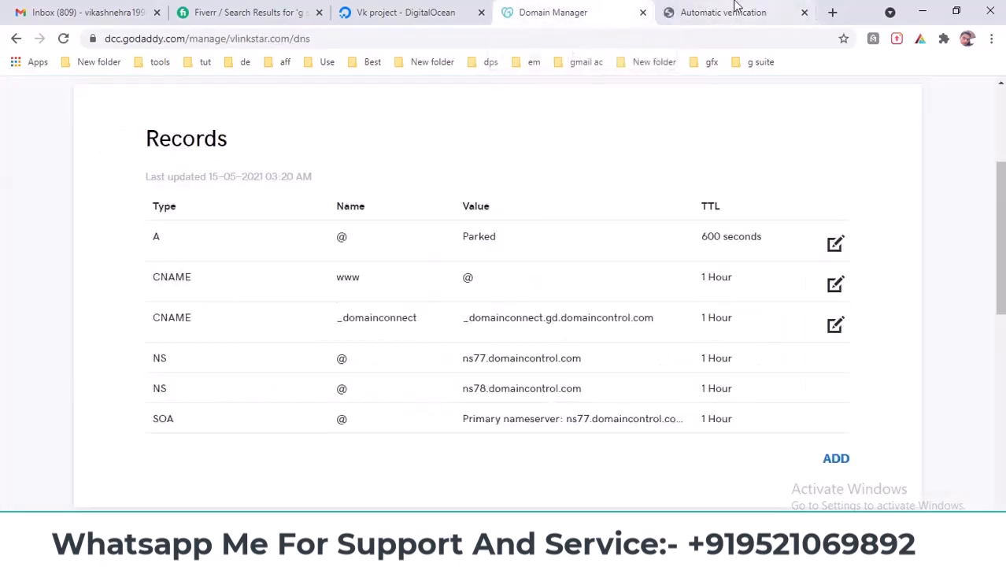
left_click(735, 10)
left_click(568, 6)
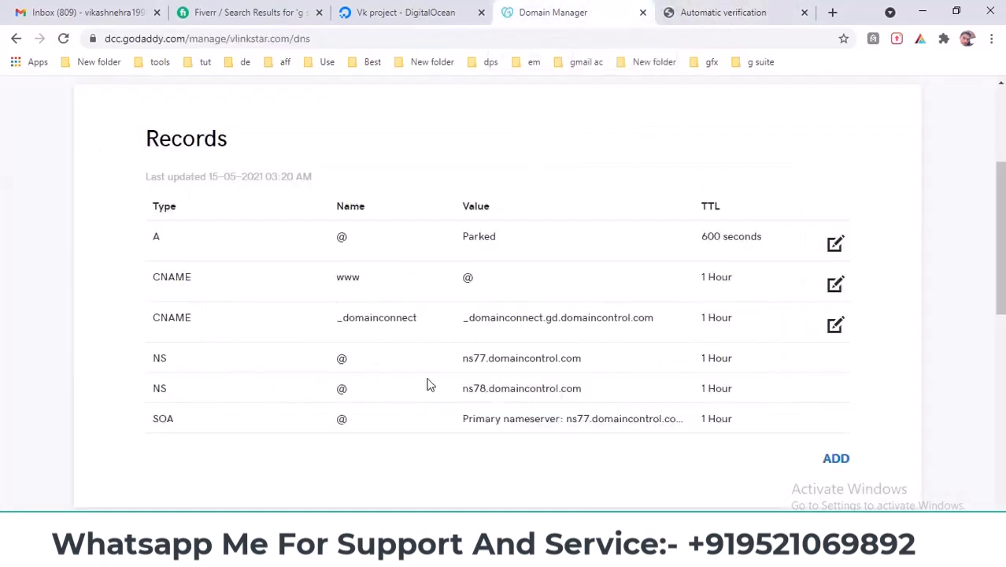
left_click(676, 9)
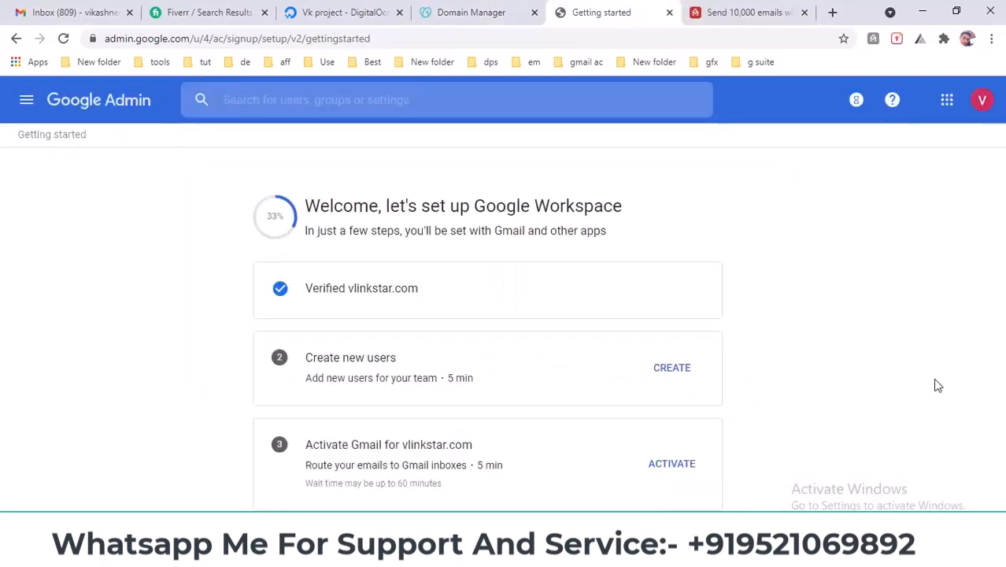
- Start the Create new users step and review its Overview page
left_click_drag(306, 289, 472, 297)
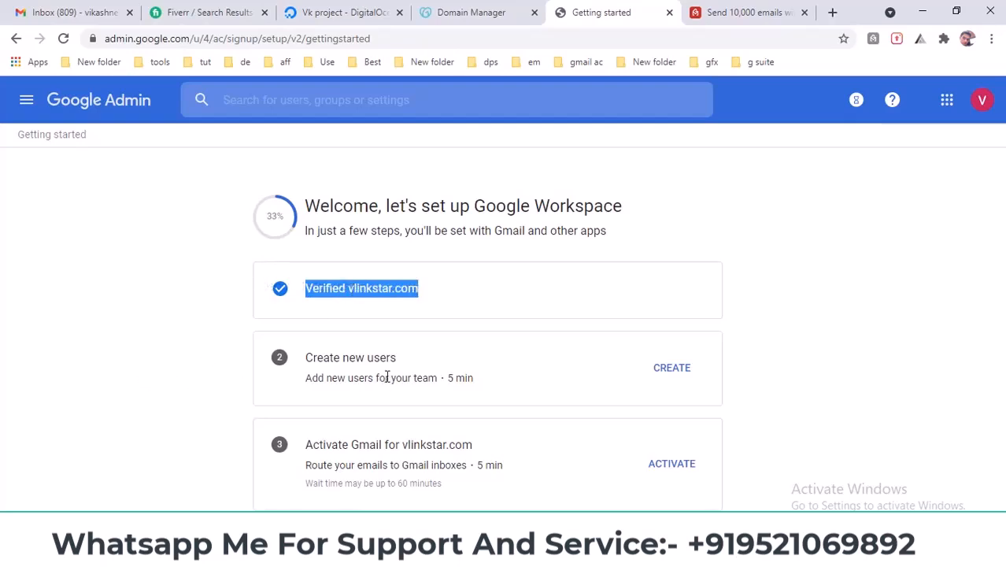
left_click(675, 369)
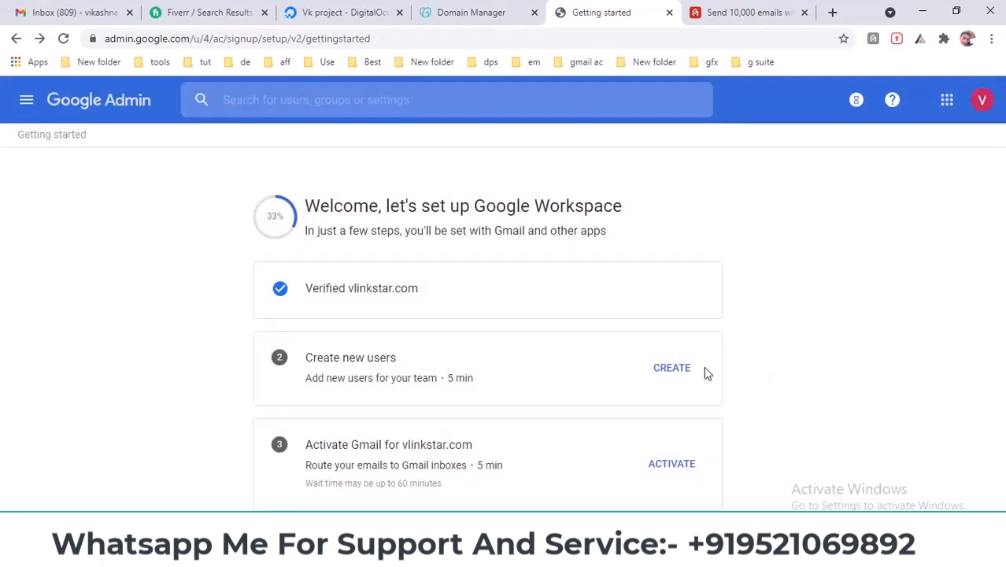
left_click(681, 373)
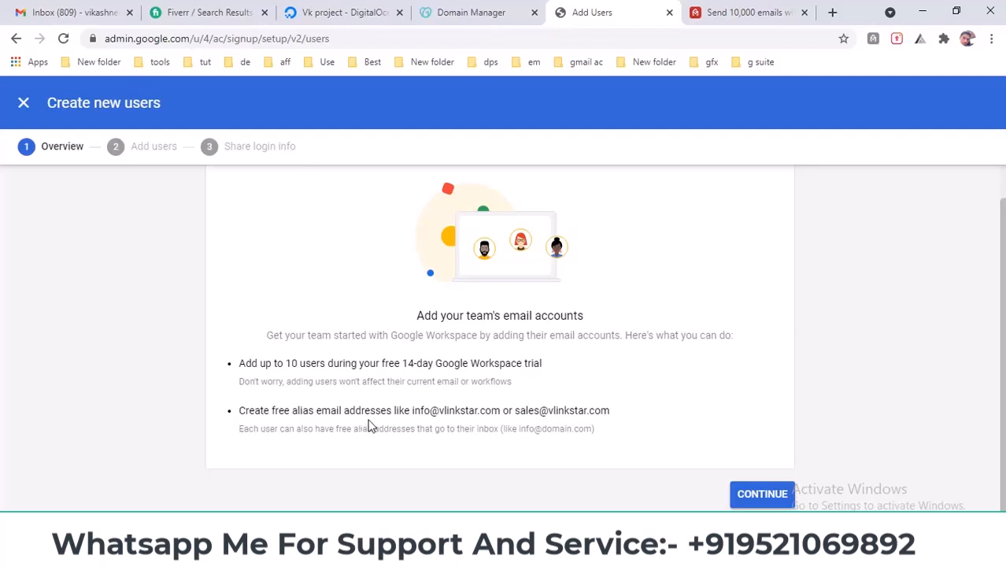
left_click_drag(427, 410, 440, 410)
left_click(620, 411)
scroll(637, 420, "up", 1)
scroll(638, 420, "down", 1)
- Get through Add users with only the existing admin account listed
left_click(760, 496)
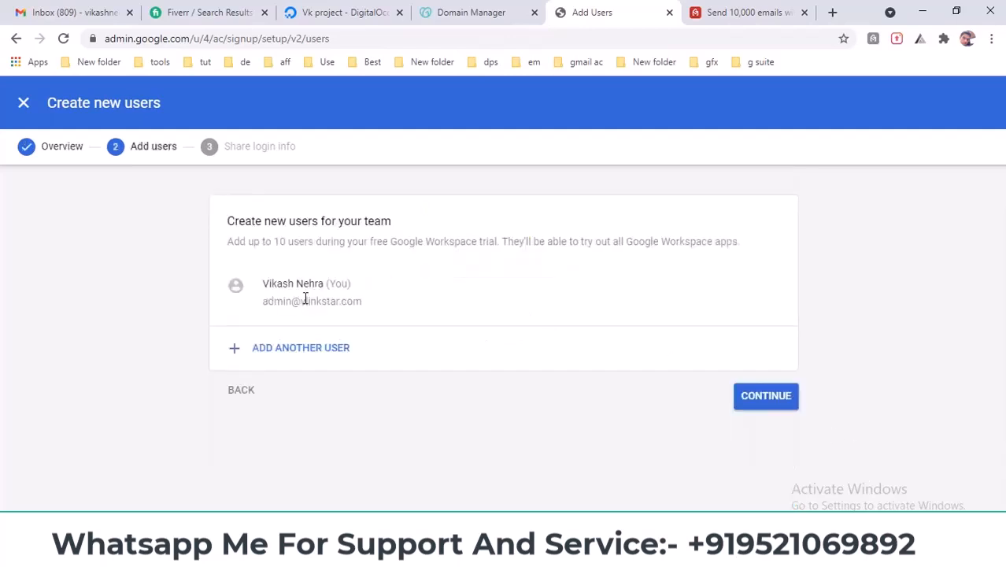
left_click_drag(233, 221, 439, 234)
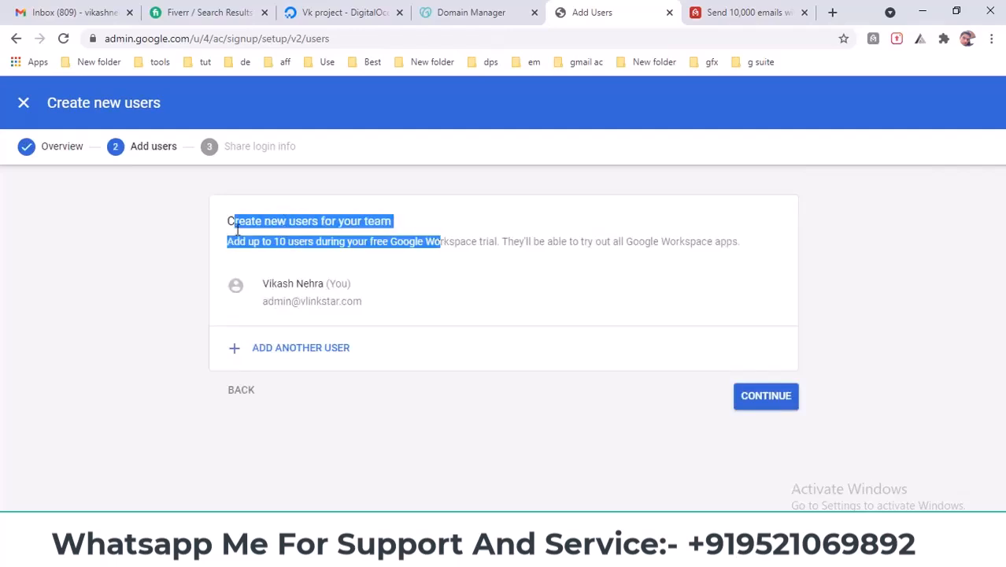
left_click_drag(362, 302, 344, 302)
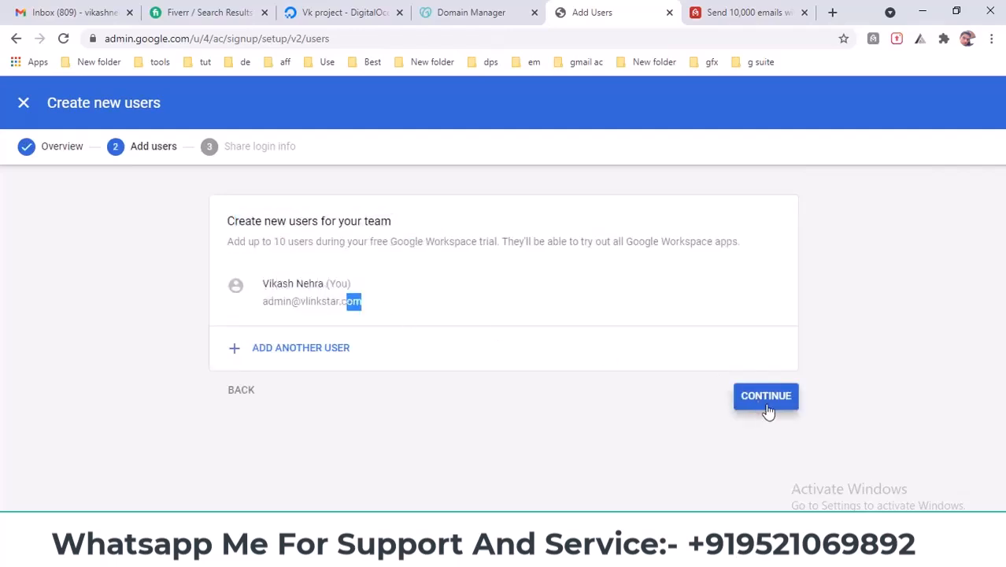
left_click(758, 403)
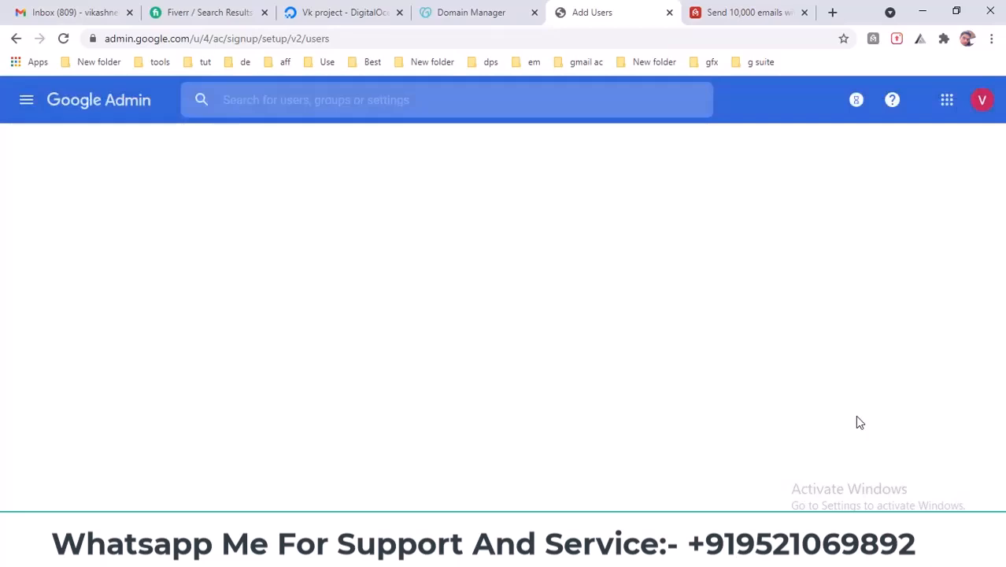
- Activate Gmail for vlinkstar.com and reload GoDaddy's DNS Management page
left_click(677, 464)
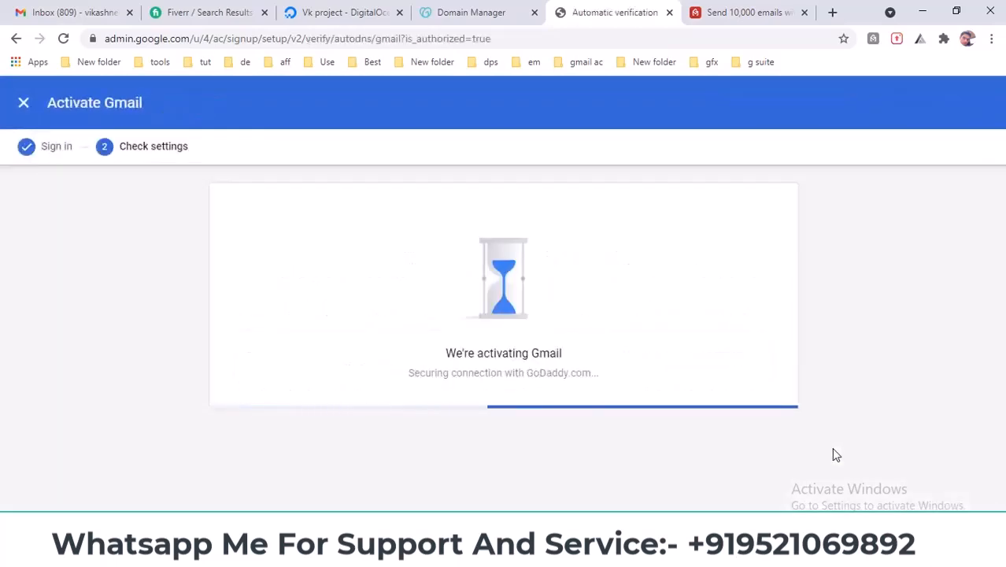
left_click(471, 12)
scroll(439, 279, "up", 6)
right_click(436, 278)
left_click(478, 320)
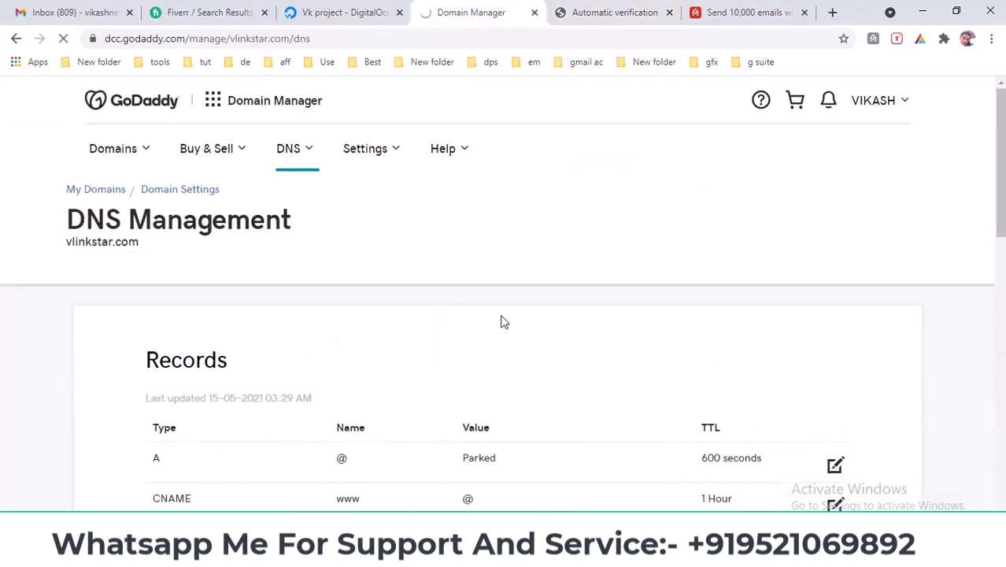
- Check DNS Management for the new Google MX and SPF TXT records during Gmail activation
left_click(598, 10)
left_click(496, 10)
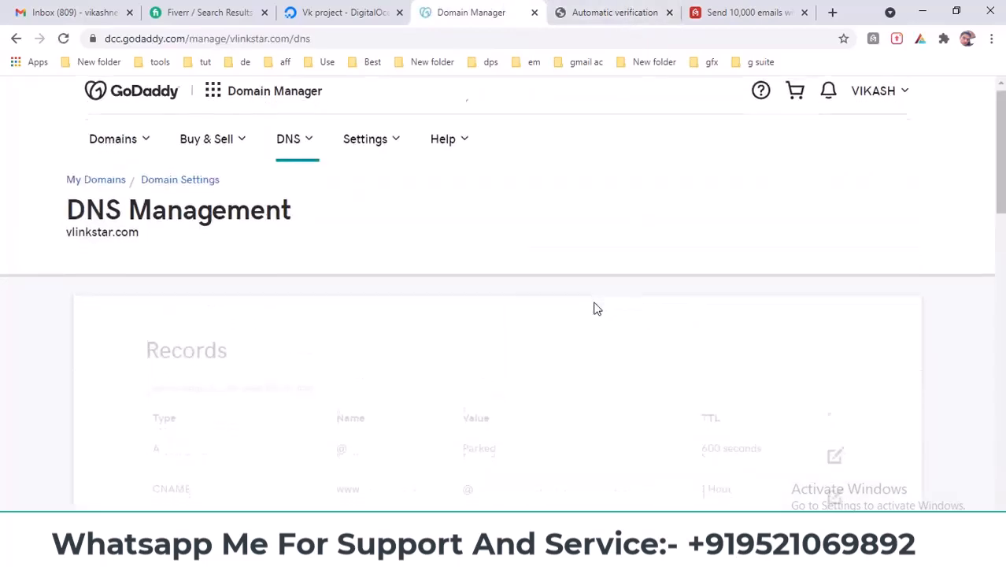
scroll(595, 309, "down", 4)
scroll(596, 309, "down", 5)
scroll(600, 312, "up", 5)
left_click(630, 11)
left_click(503, 13)
scroll(520, 288, "down", 4)
scroll(520, 288, "up", 3)
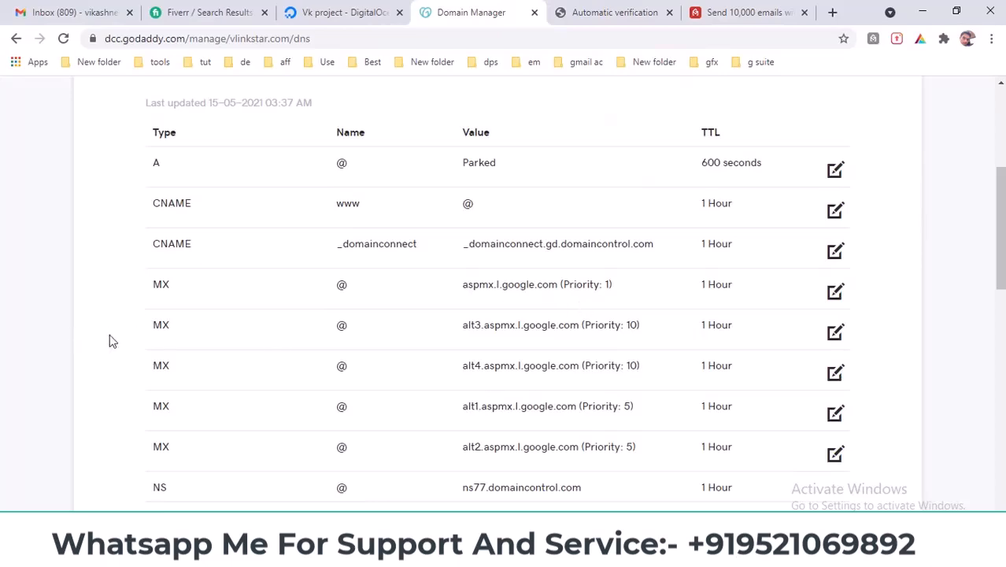
- Recheck the DNS records and see whether Gmail activation has finished
scroll(193, 356, "down", 2)
scroll(310, 361, "down", 1)
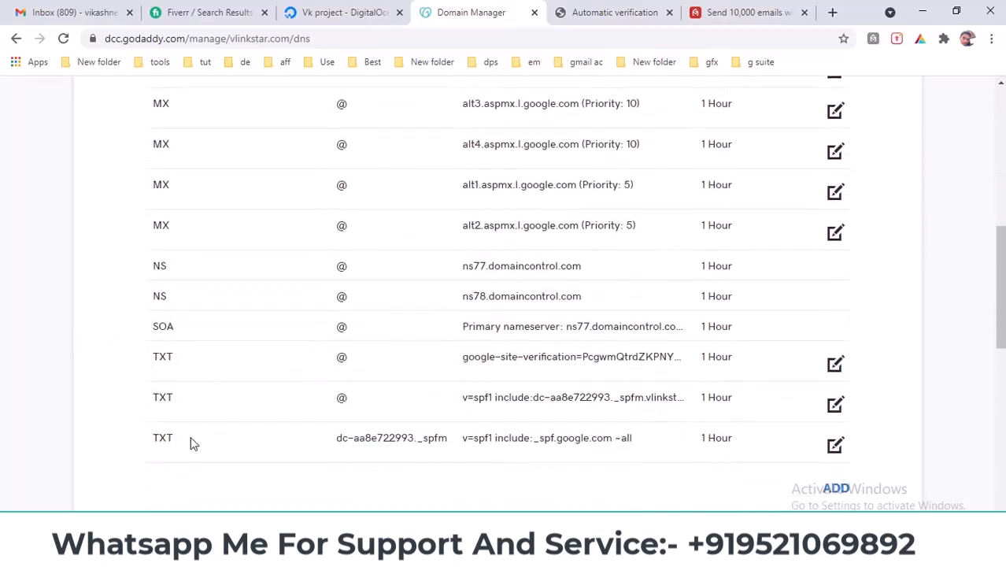
scroll(206, 445, "up", 6)
left_click(587, 10)
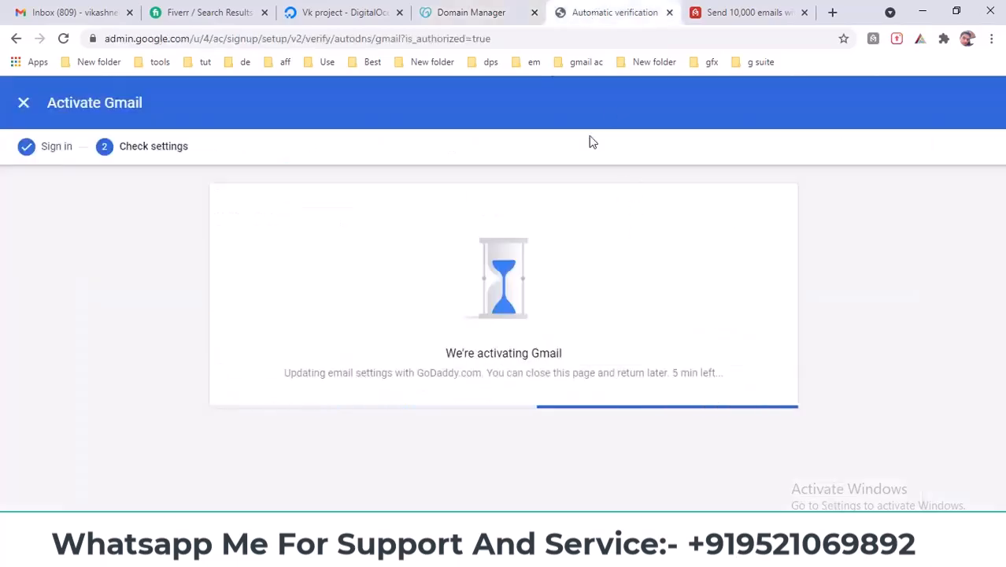
left_click(507, 10)
scroll(515, 322, "down", 4)
scroll(515, 318, "up", 4)
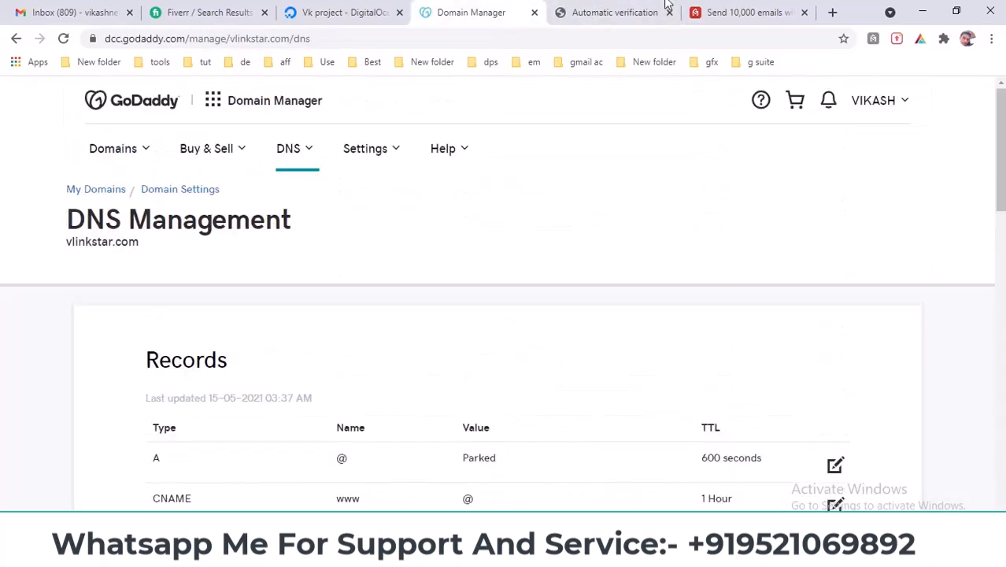
left_click(614, 12)
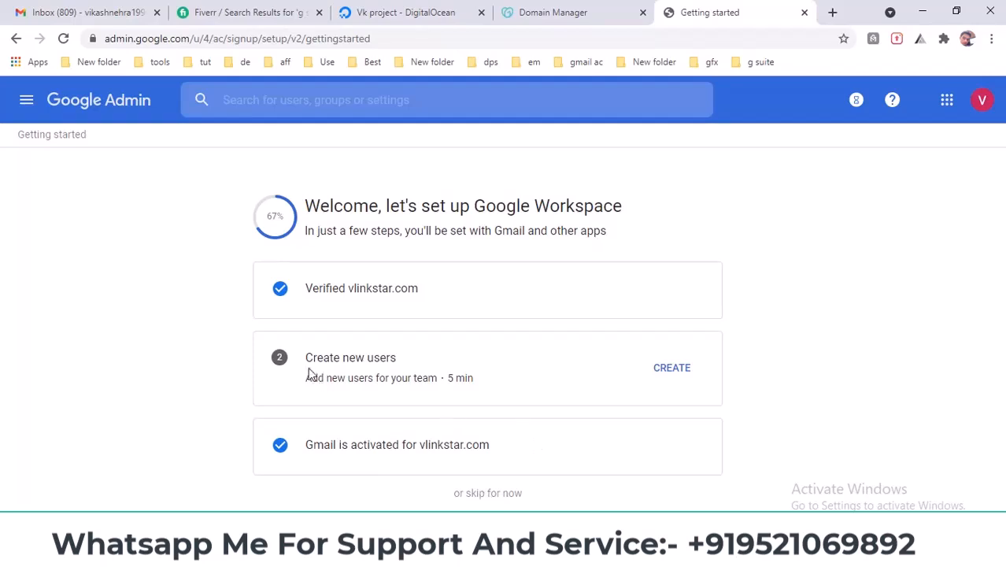
- Open Create new users, continue past the 10-user trial note, and add another user
left_click_drag(309, 357, 388, 361)
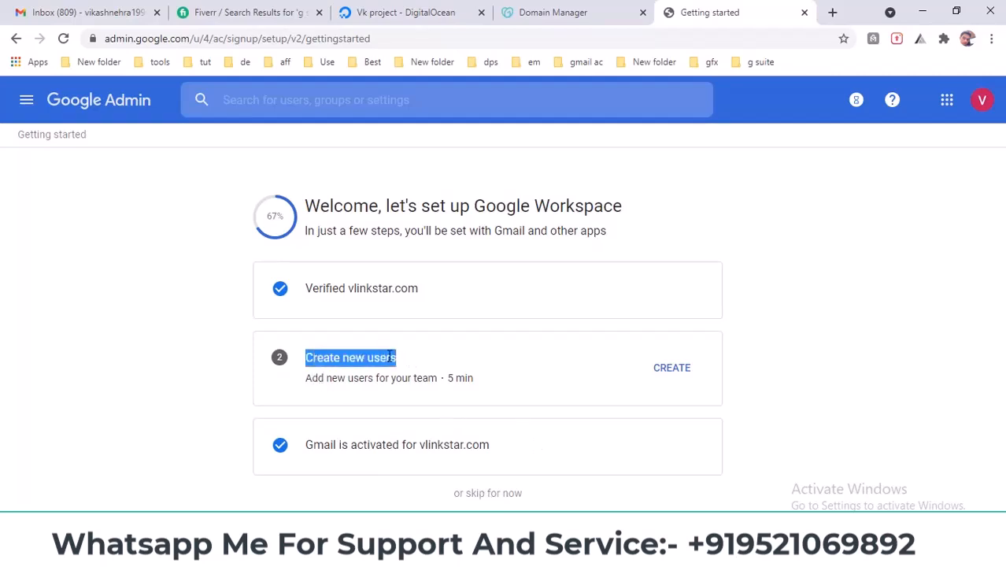
left_click(668, 370)
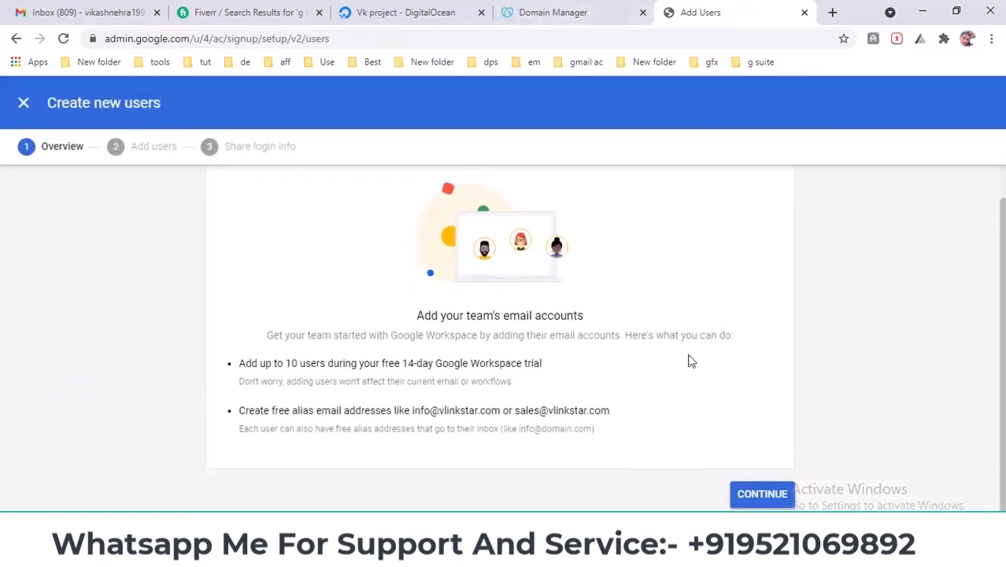
left_click_drag(383, 359, 534, 363)
left_click_drag(240, 363, 539, 397)
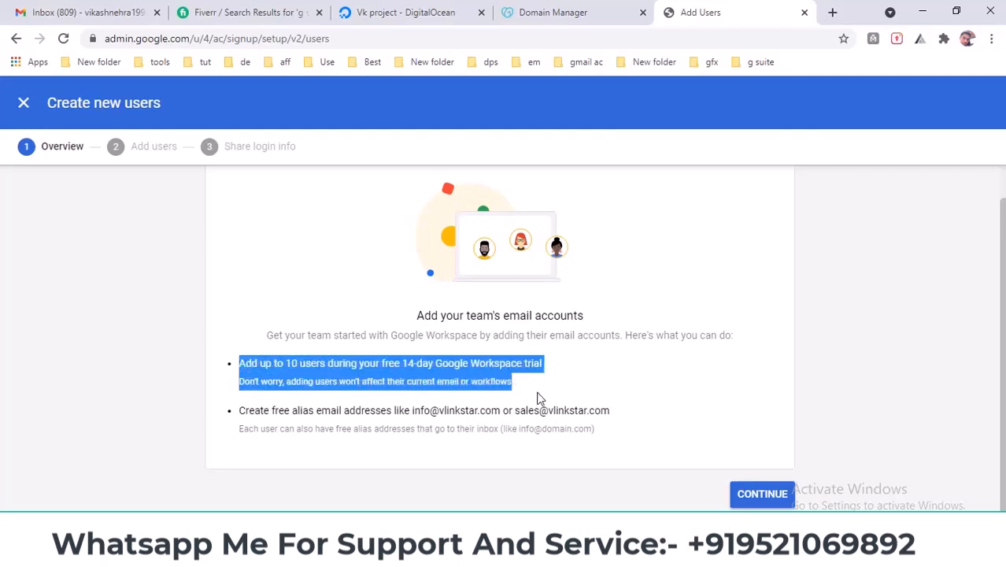
left_click(762, 494)
left_click(281, 357)
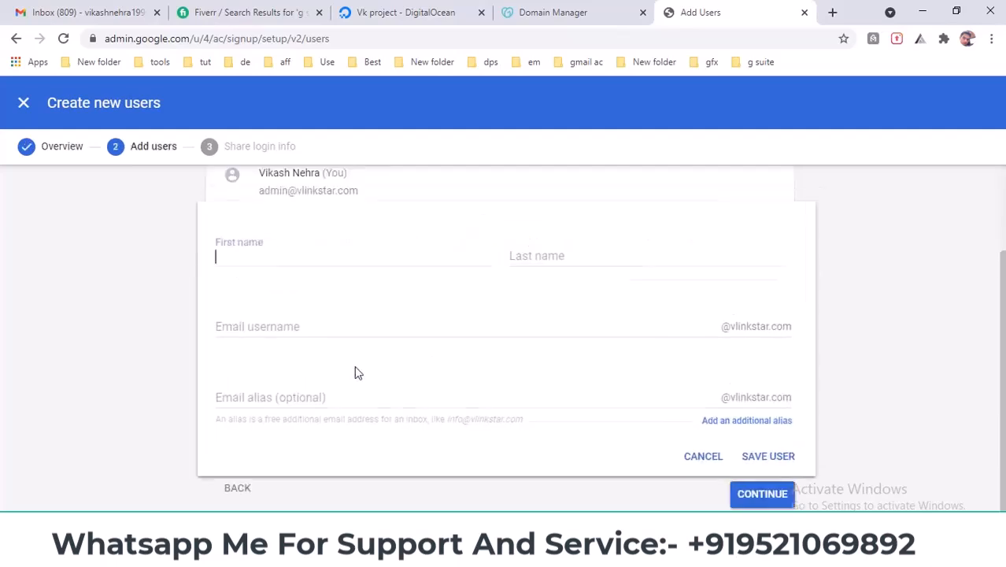
- Fill in the new user's first and last name, set username to info, and try saving
left_click(293, 272)
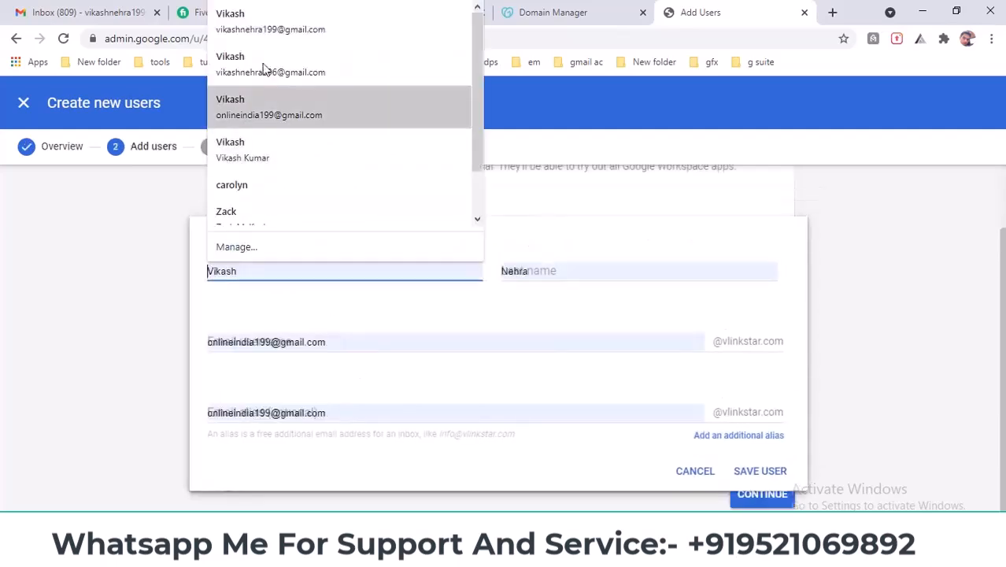
left_click(265, 29)
left_click_drag(389, 346, 183, 342)
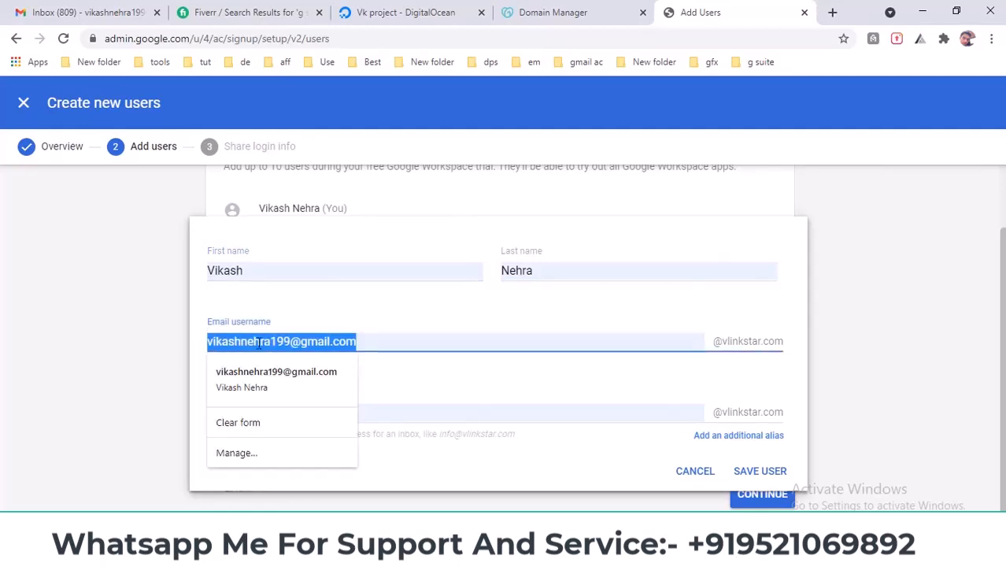
key("BackSpace")
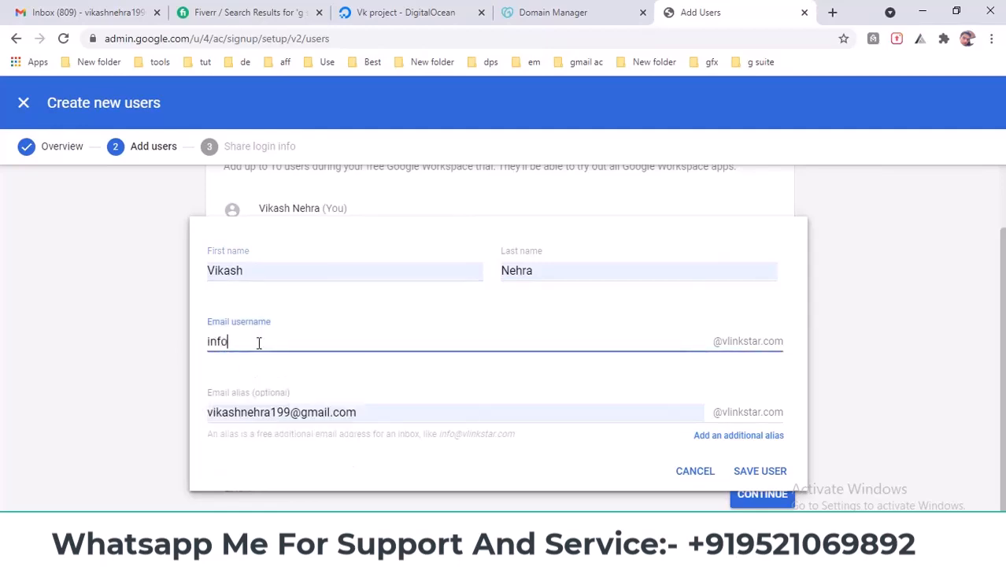
left_click(367, 389)
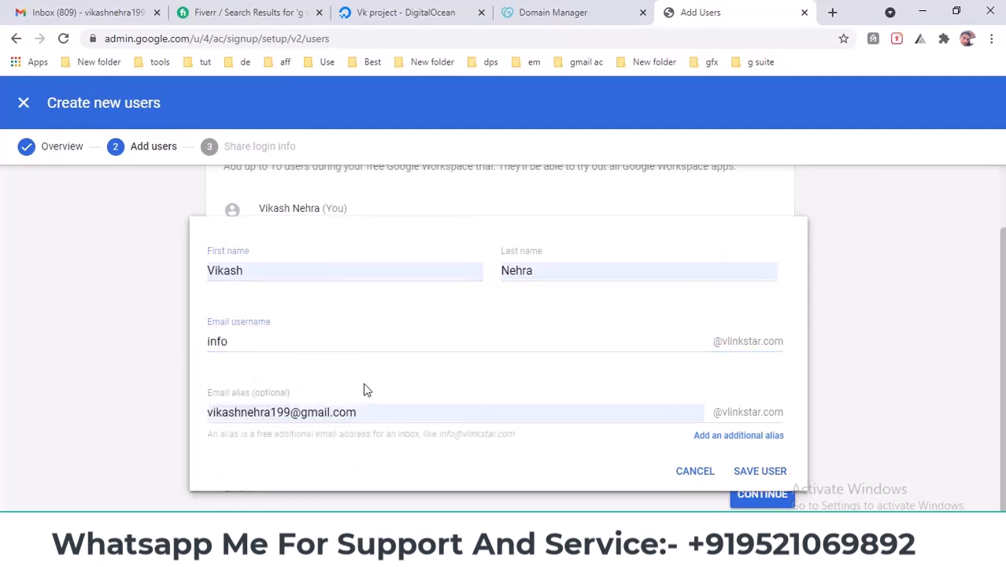
triple_click(363, 417)
type("admin")
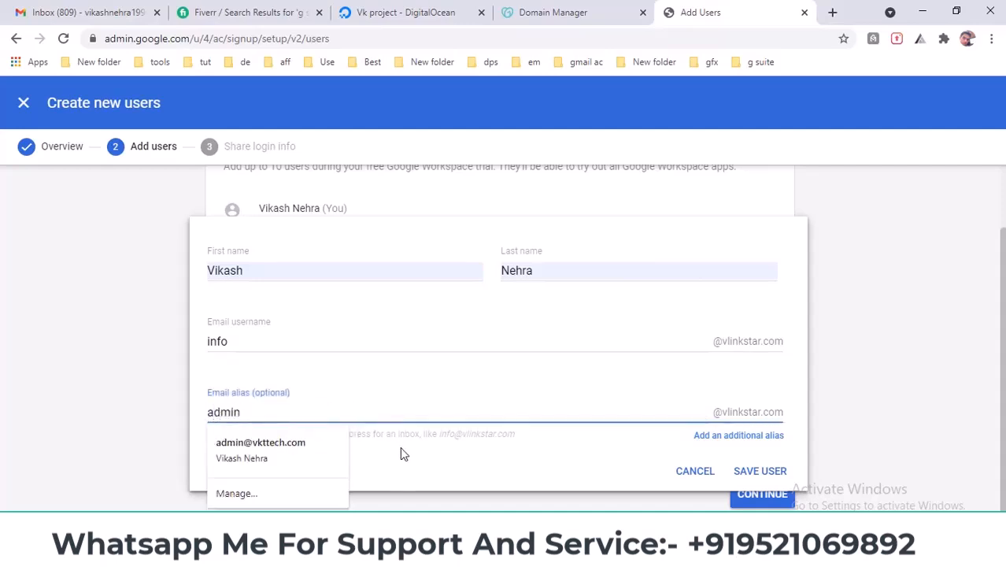
left_click(409, 449)
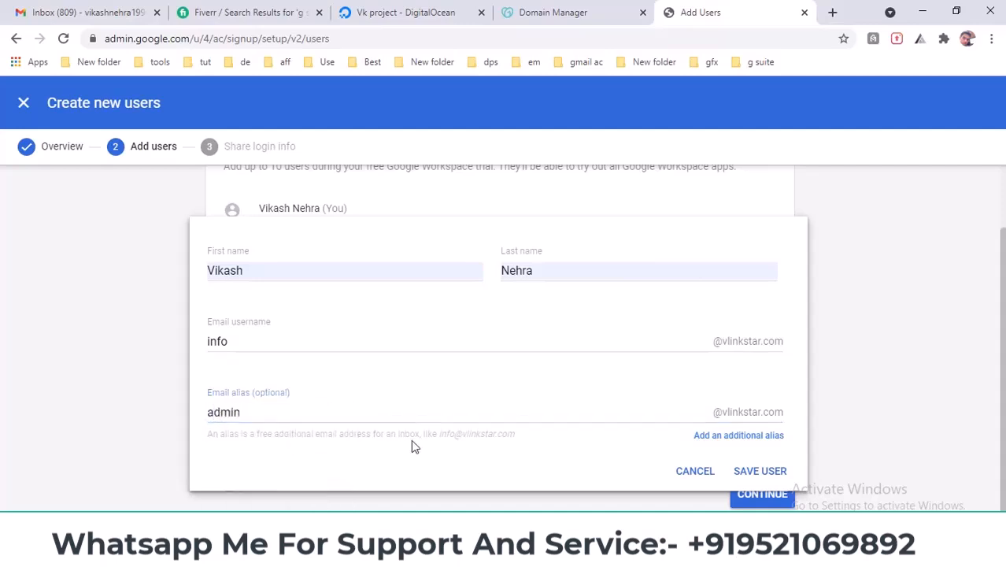
left_click(773, 472)
- Replace the rejected admin alias with info and save the info user
triple_click(321, 416)
double_click(217, 344)
key("ctrl+c")
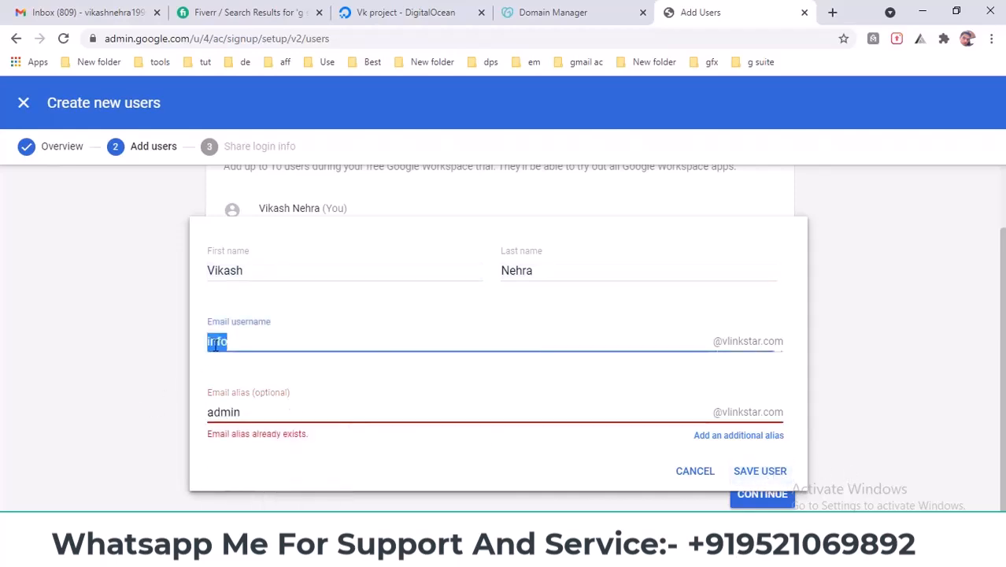
left_click_drag(288, 412, 111, 405)
key("ctrl+v")
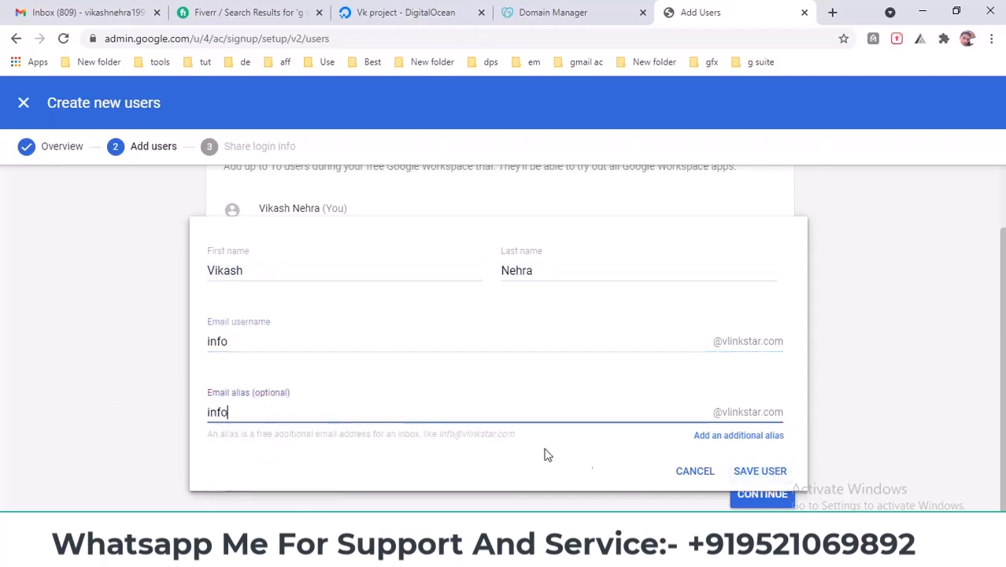
left_click(769, 472)
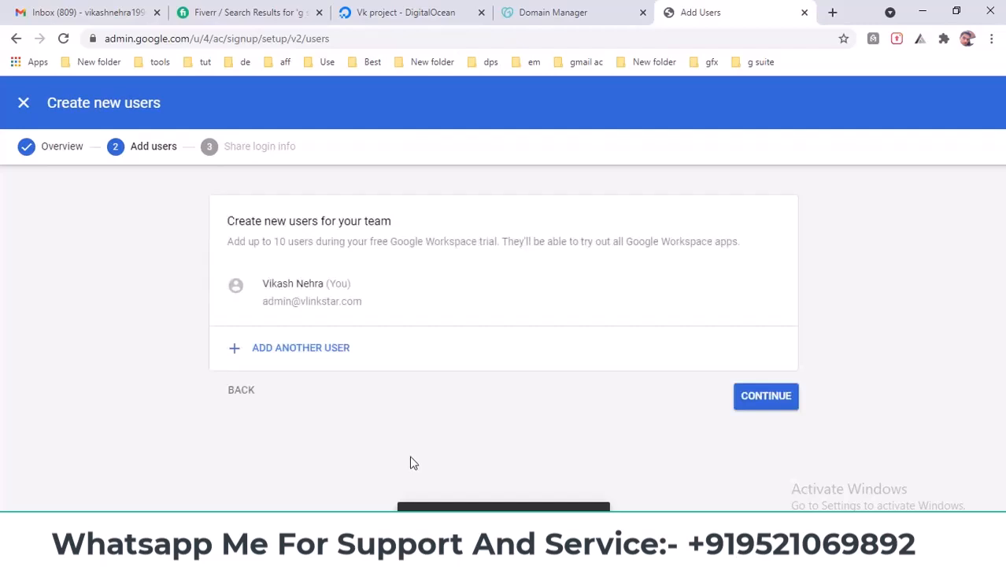
left_click(782, 396)
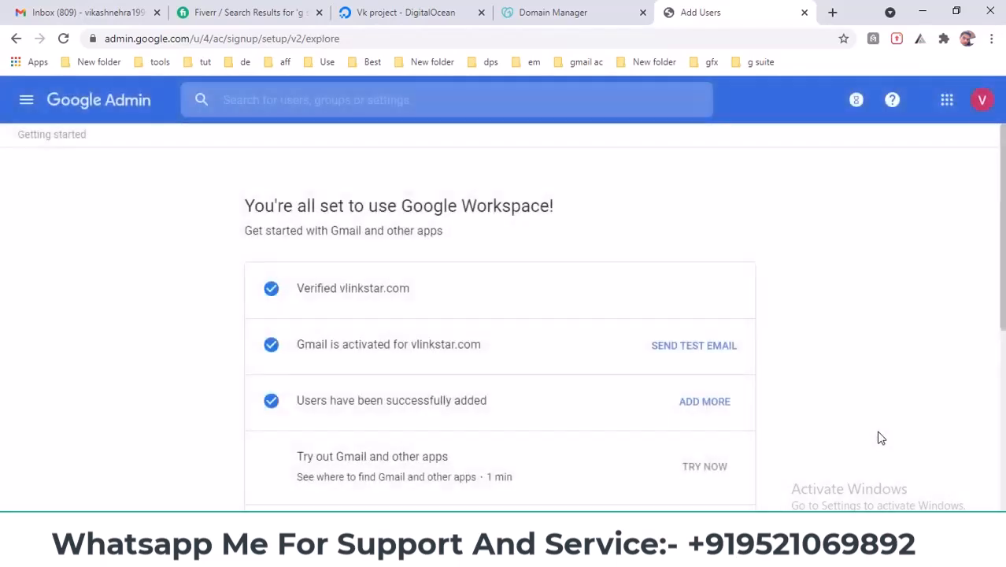
- Open Gmail in a new tab from the Google apps grid
scroll(336, 289, "down", 1)
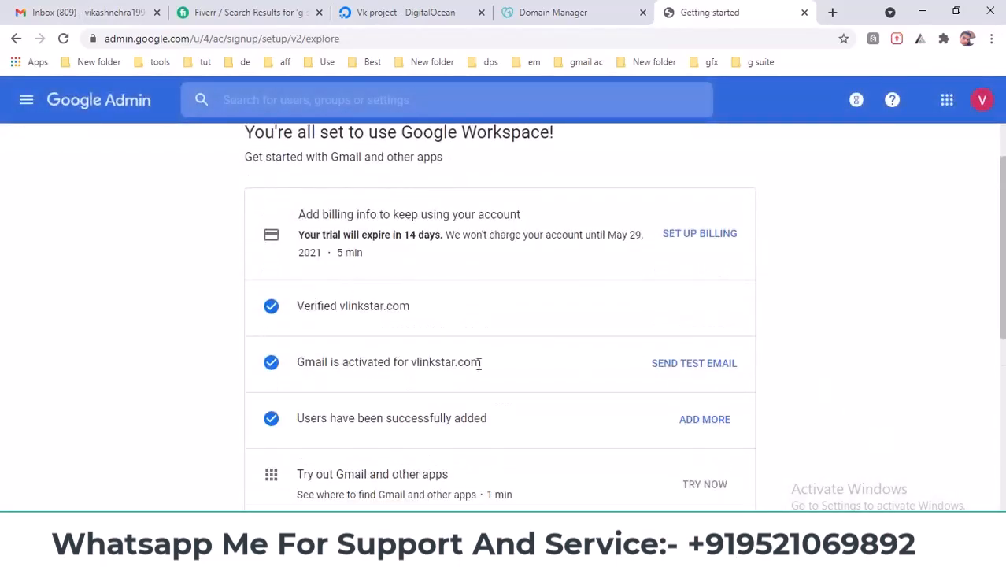
left_click_drag(1004, 303, 1005, 344)
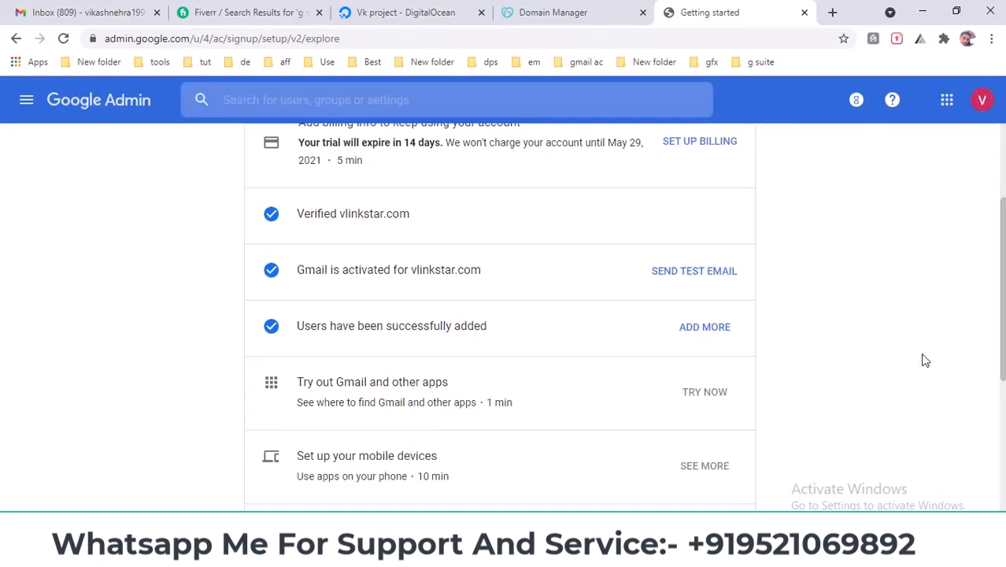
scroll(784, 373, "down", 5)
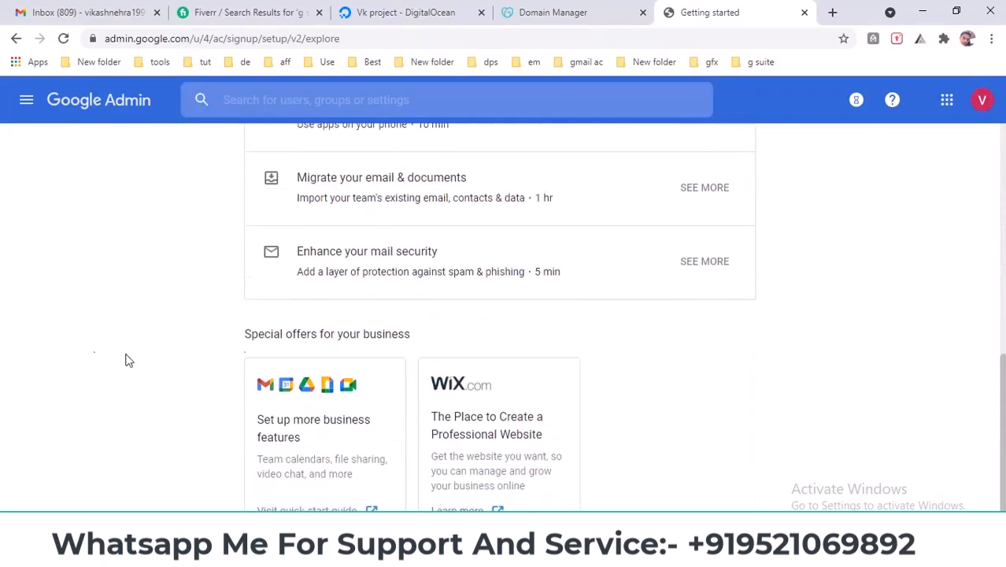
left_click_drag(1004, 393, 1004, 242)
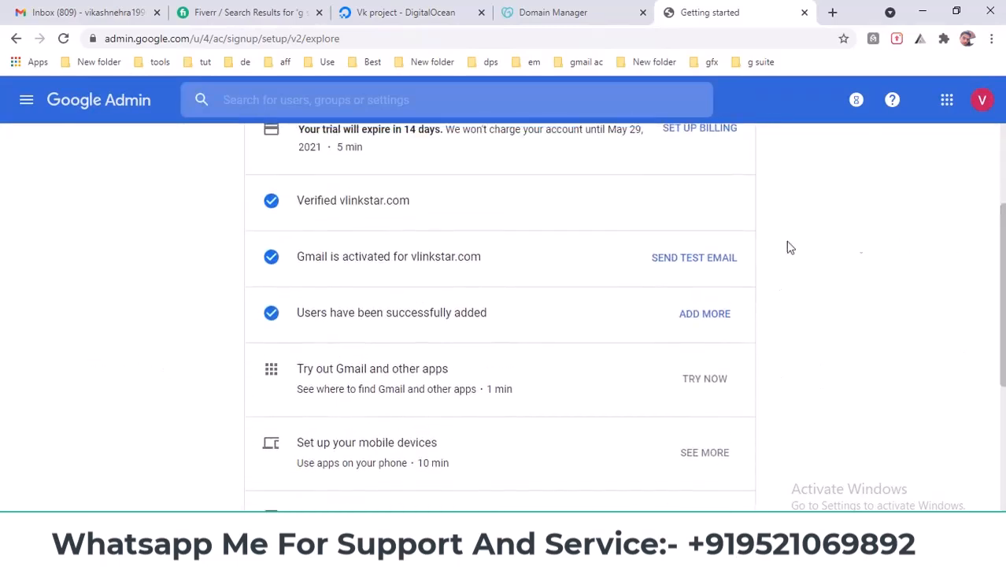
left_click(947, 102)
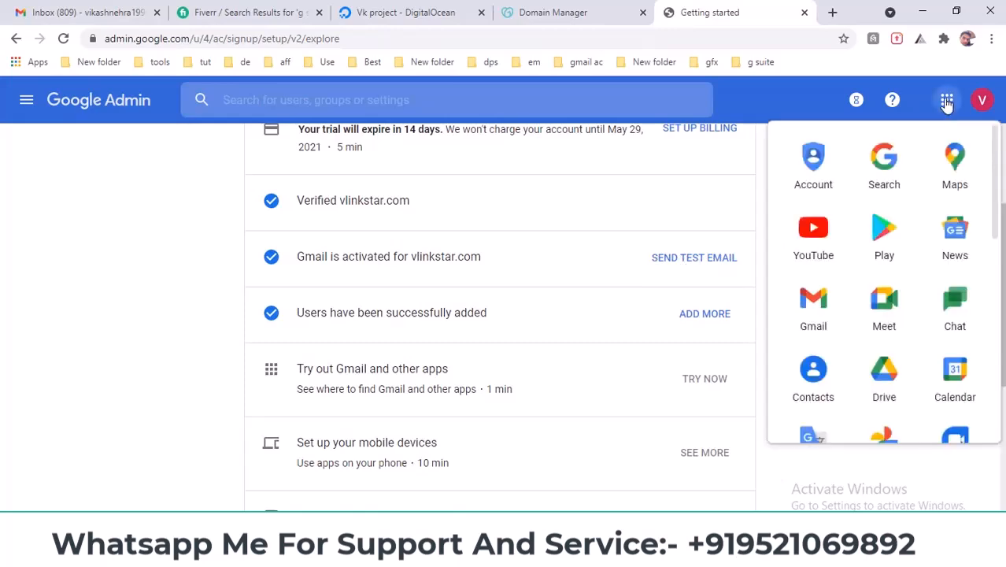
left_click(815, 297)
- Check the admin account's email address, then go to the Gmail tab
left_click(637, 6)
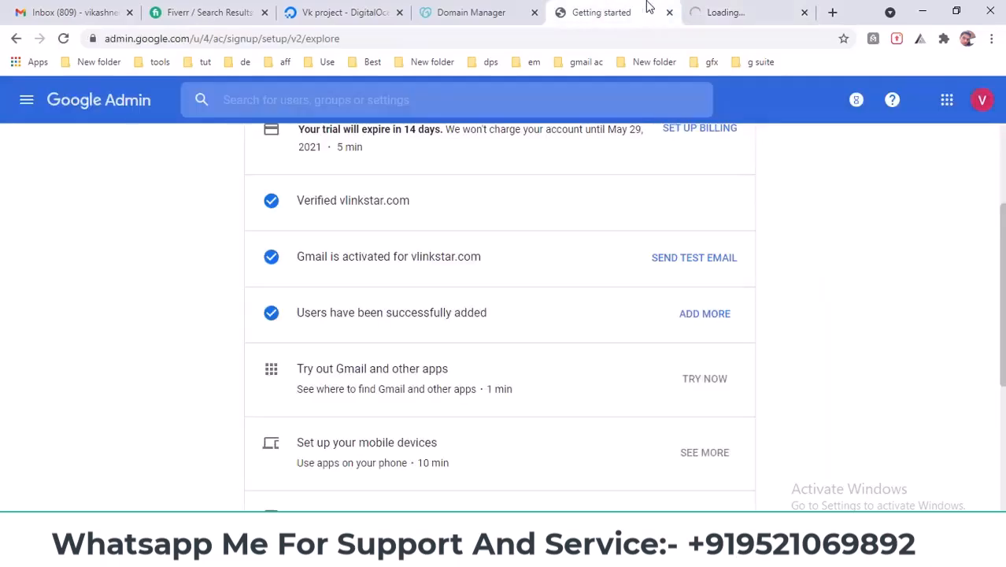
left_click(982, 100)
left_click_drag(818, 252, 923, 262)
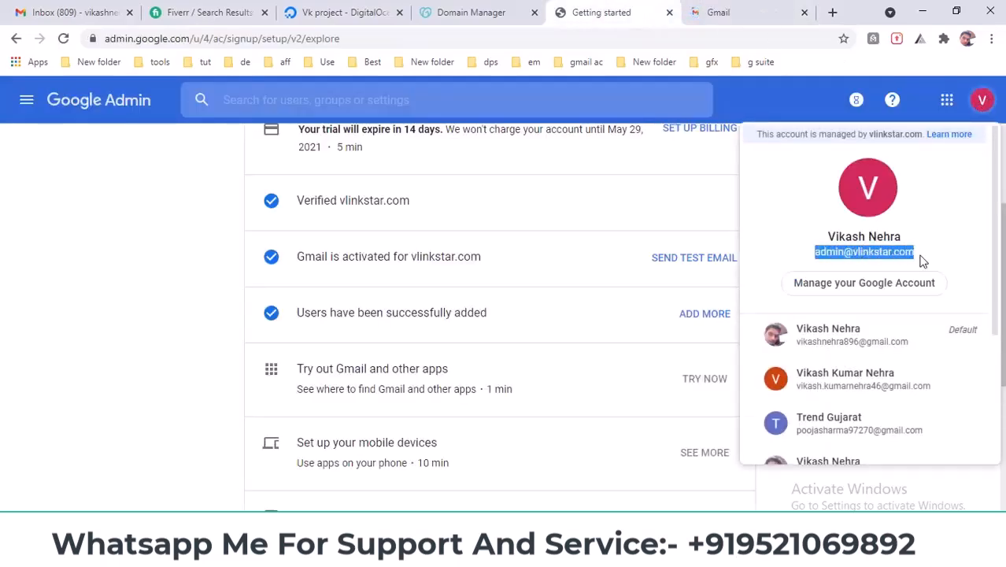
left_click(728, 12)
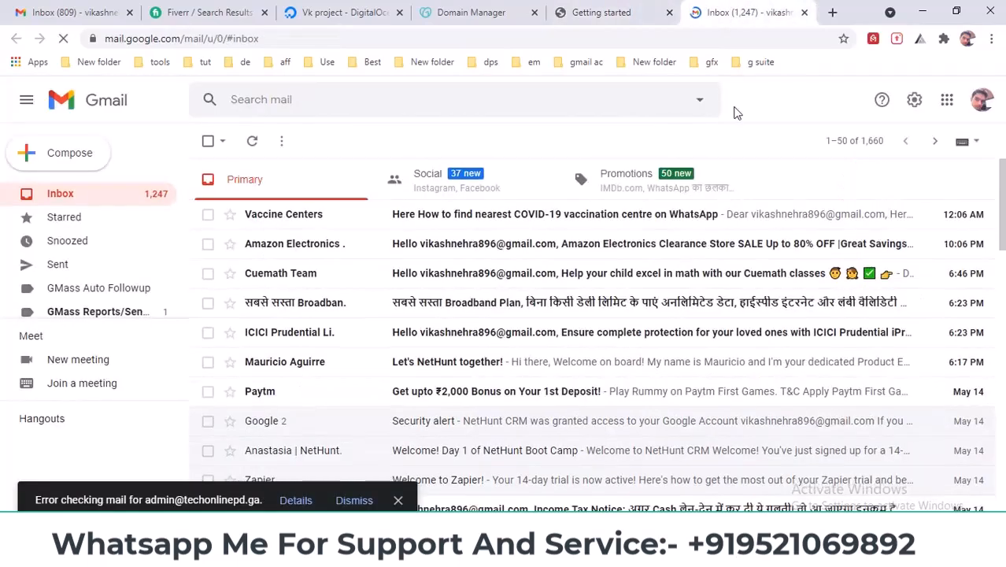
- Switch Gmail to the vlinkstar.com admin mailbox and get through the welcome tour
left_click(983, 99)
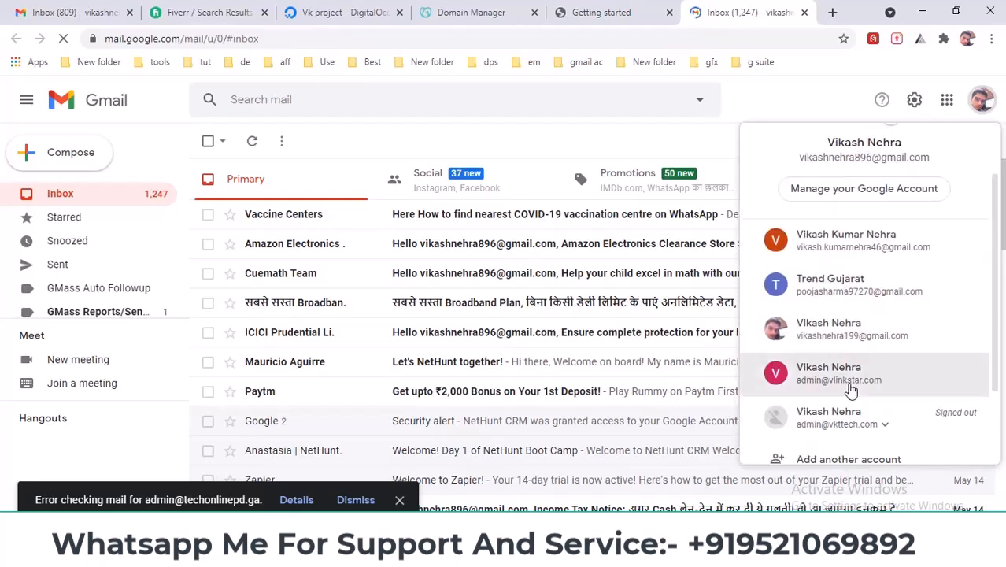
left_click(846, 385)
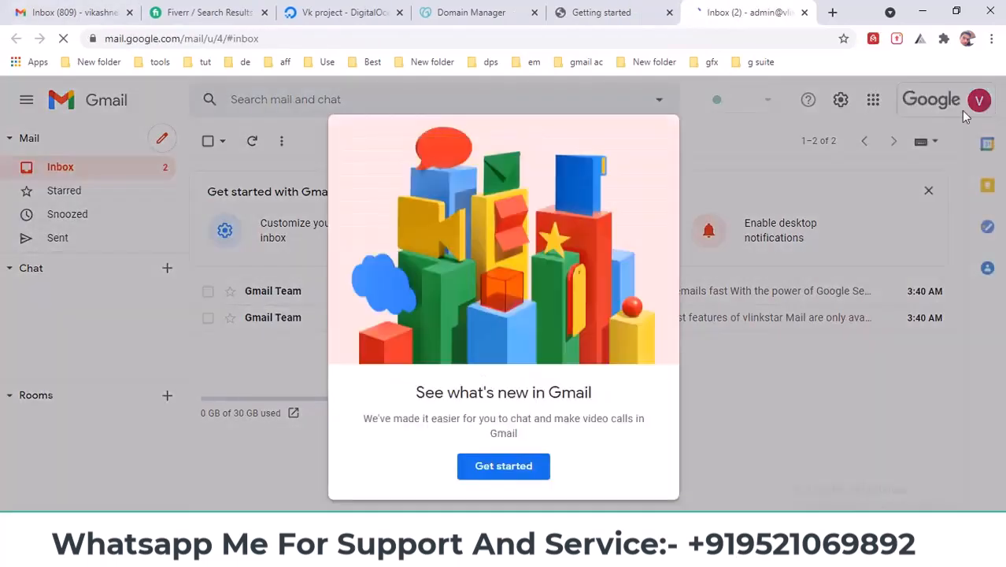
left_click(505, 471)
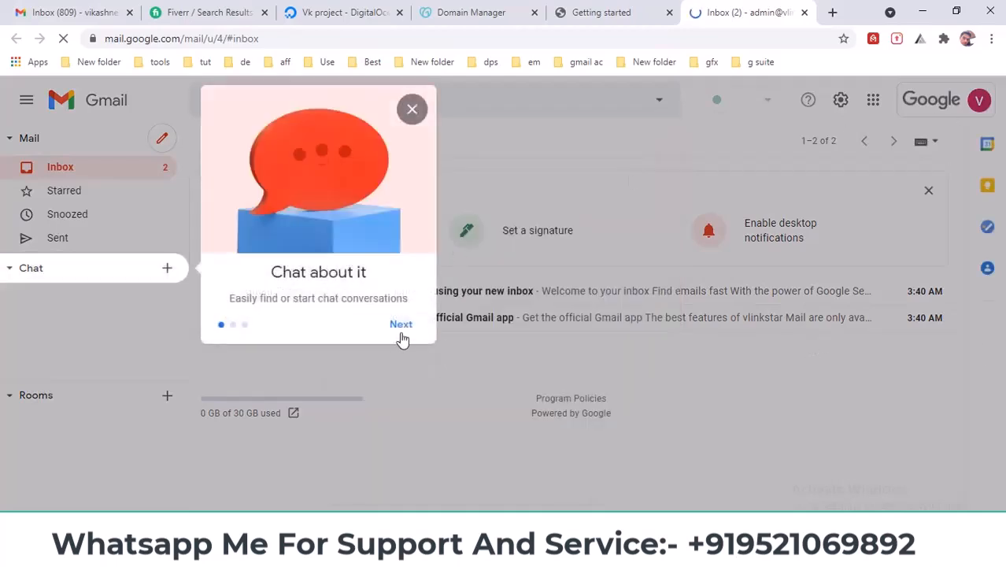
left_click(401, 325)
left_click(401, 488)
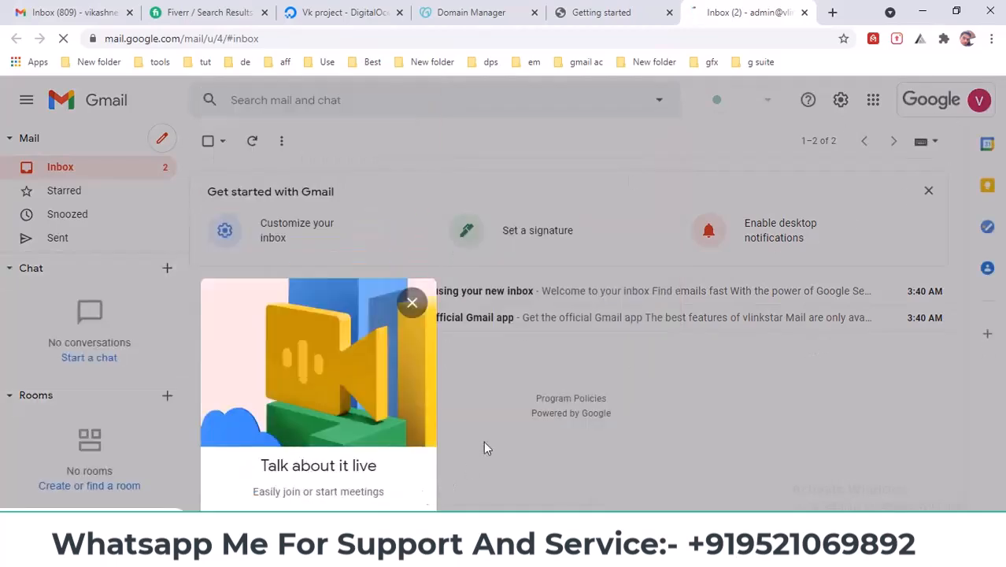
left_click(555, 413)
- Confirm the admin address, then read the Tips for using your new inbox email
left_click(977, 104)
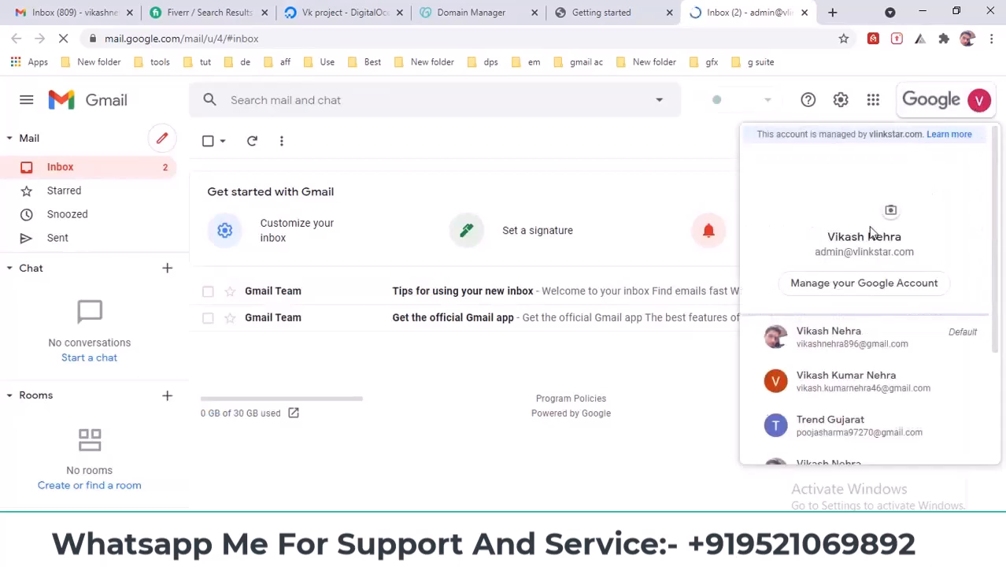
left_click_drag(815, 252, 909, 253)
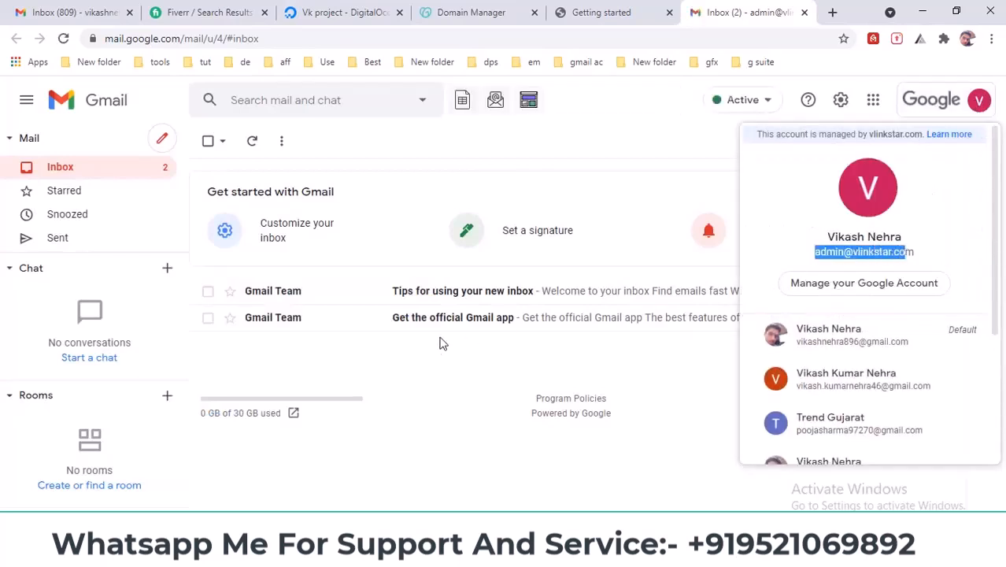
left_click(423, 362)
left_click(371, 292)
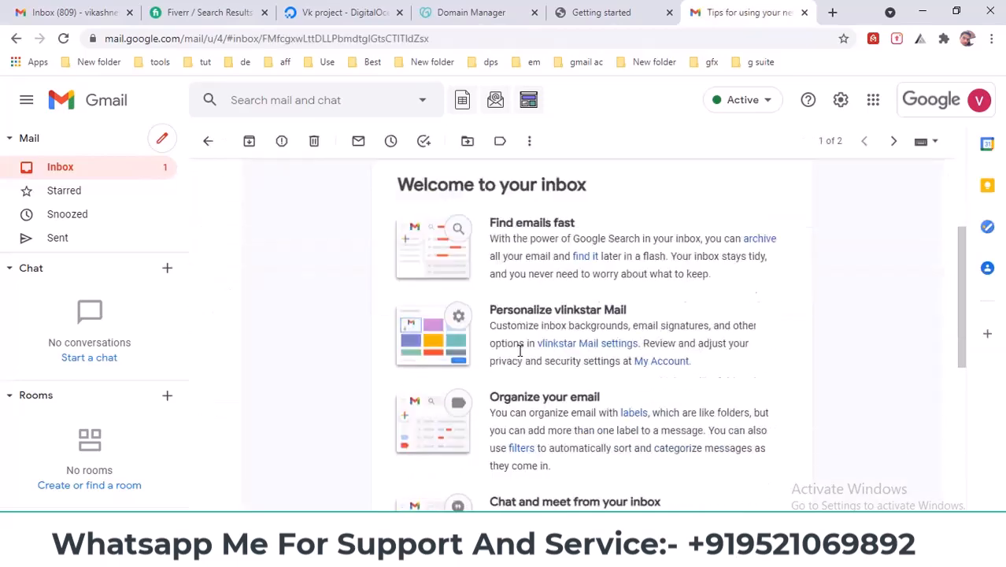
left_click(71, 170)
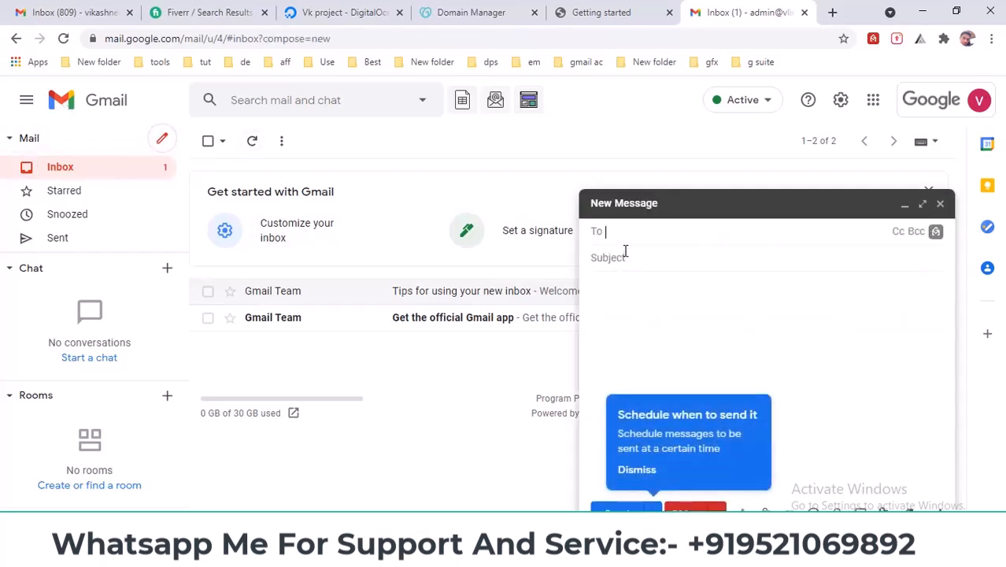
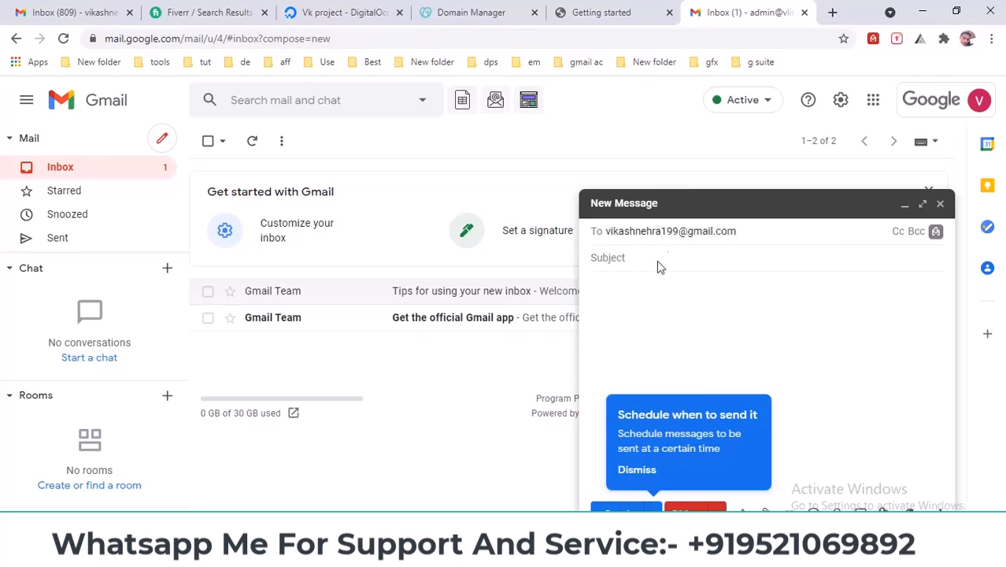
- Send a test email with subject 'hi' to the personal Gmail address
left_click(660, 265)
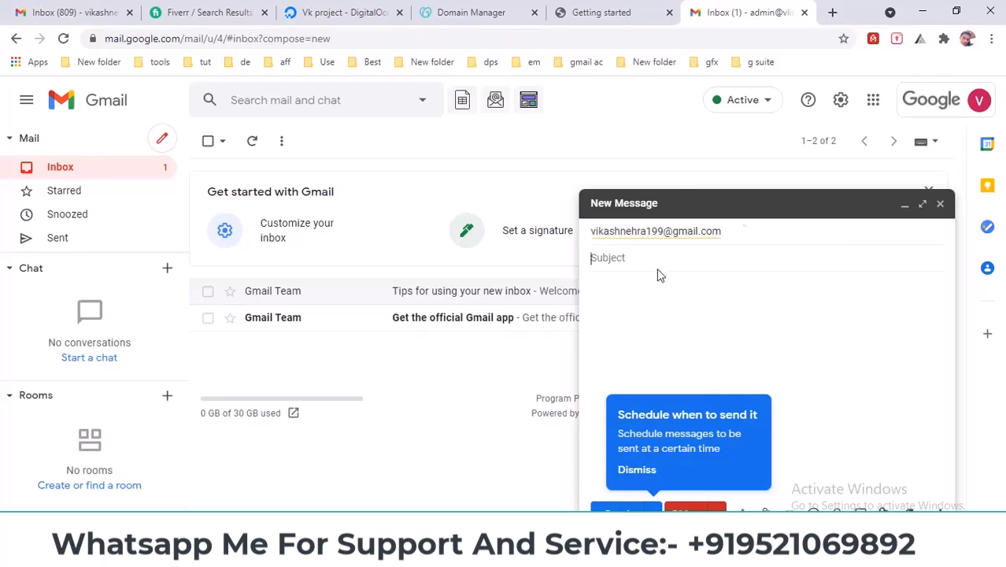
type("hi")
left_click(657, 324)
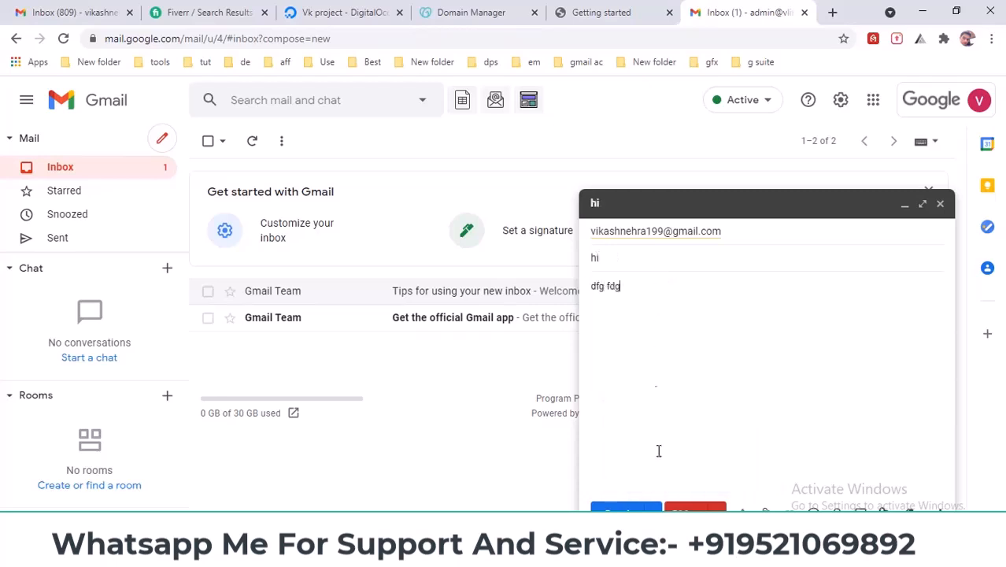
left_click(622, 508)
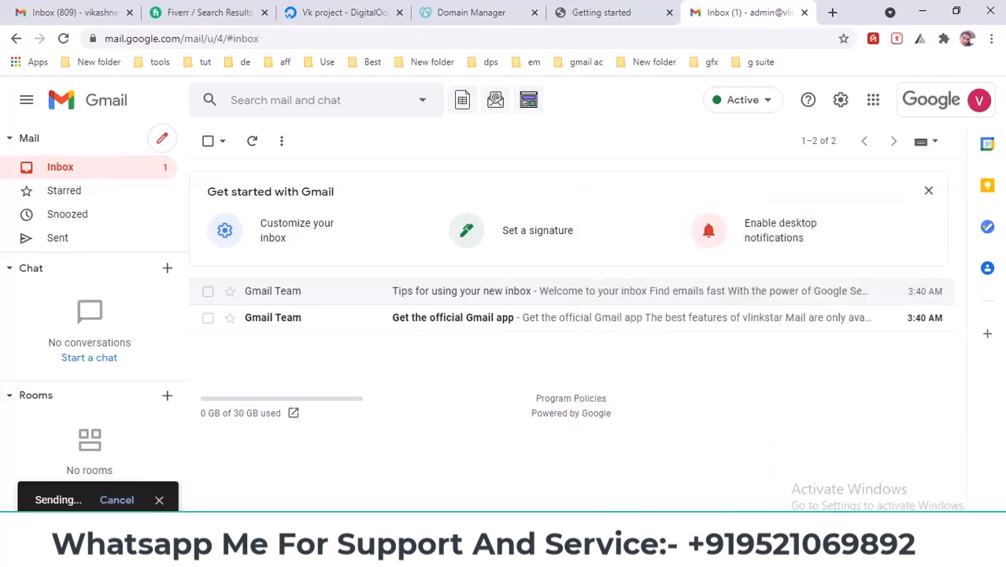
left_click(75, 10)
- Refresh the personal inbox and open the Welcome to Google Workspace email under Updates
left_click(250, 143)
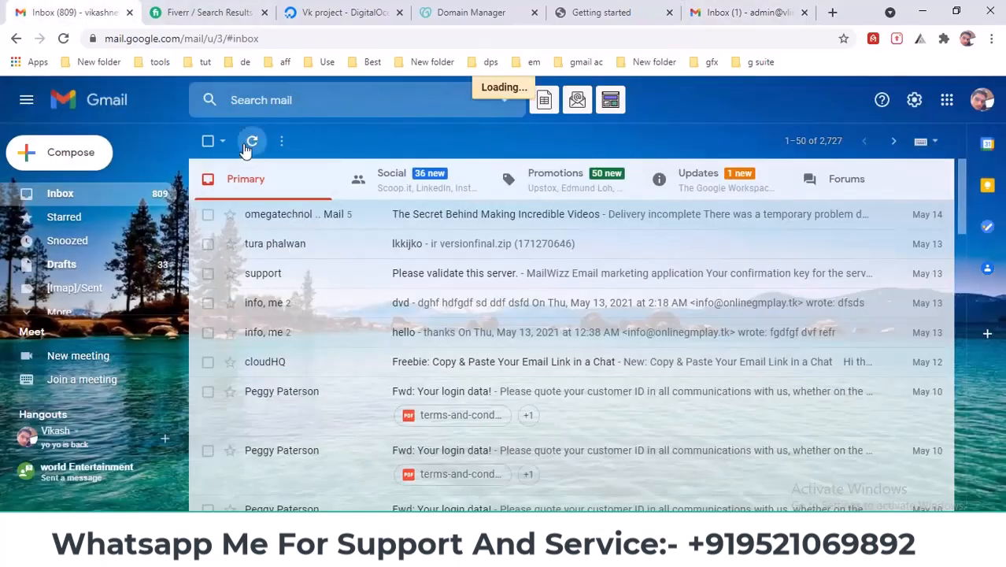
left_click(251, 143)
left_click(685, 174)
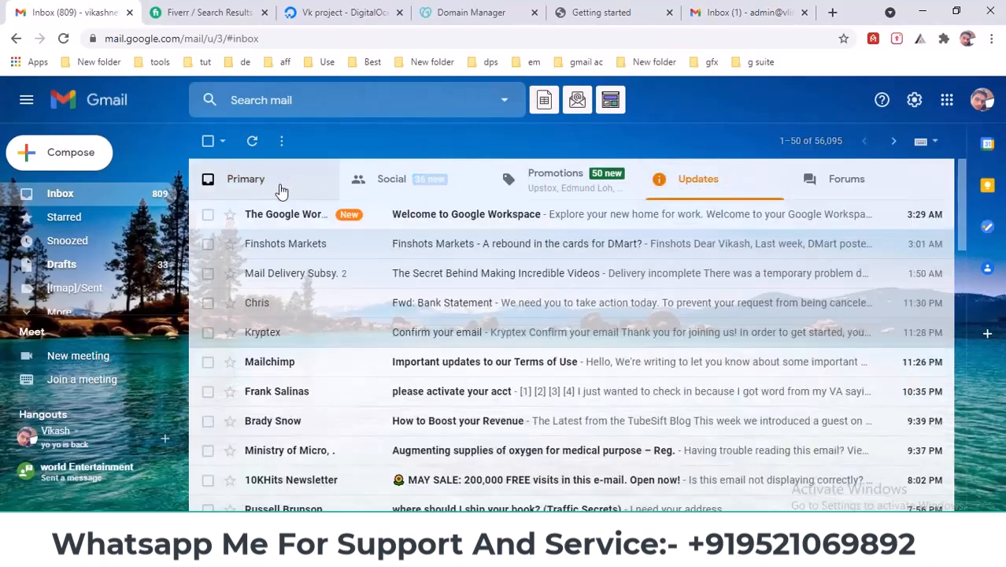
left_click(311, 223)
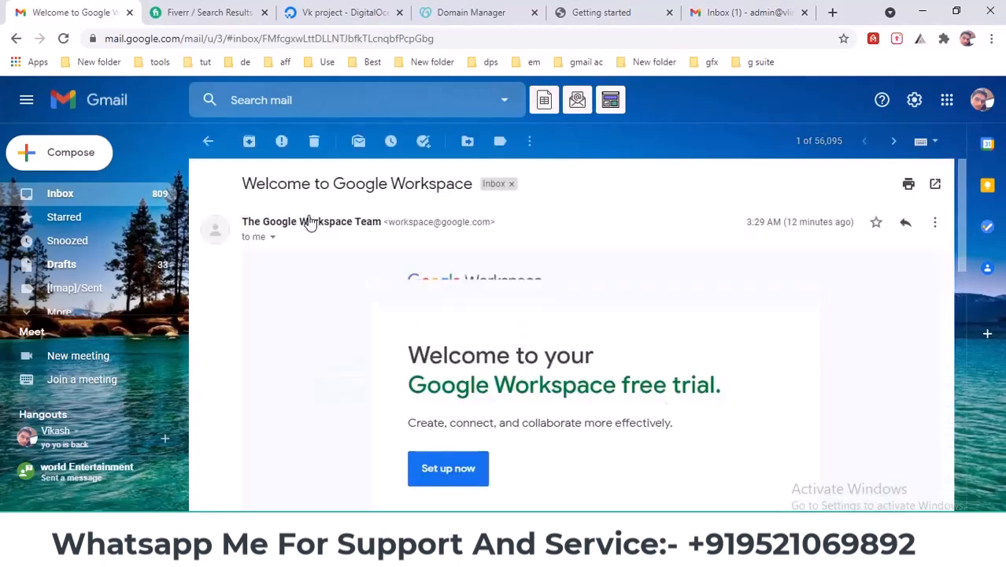
left_click(101, 198)
left_click(721, 189)
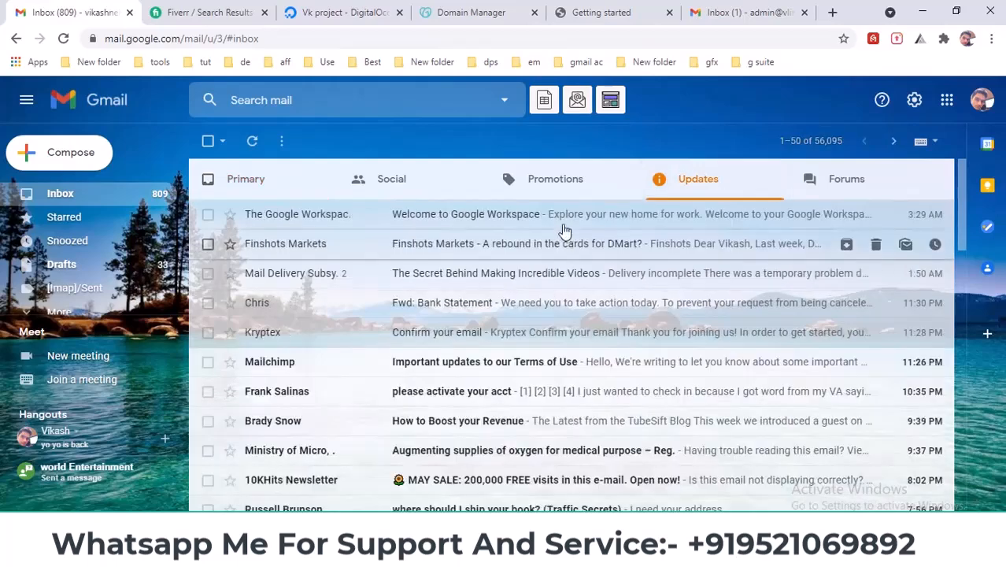
left_click(561, 214)
scroll(704, 323, "down", 1)
- Read through the Welcome to Google Workspace email and return to the message list
left_click_drag(721, 313, 387, 268)
scroll(469, 316, "down", 3)
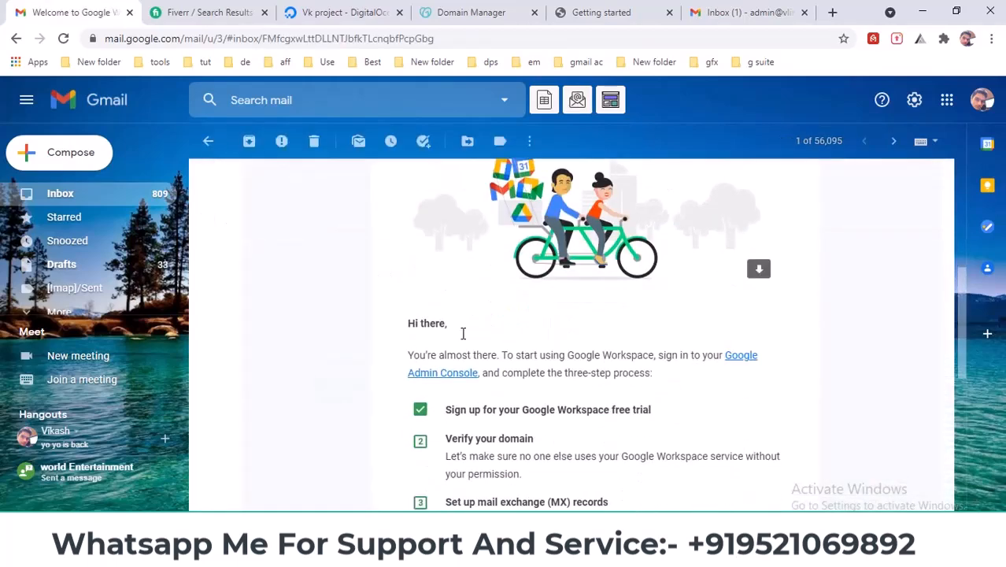
scroll(463, 340, "down", 2)
scroll(470, 355, "up", 5)
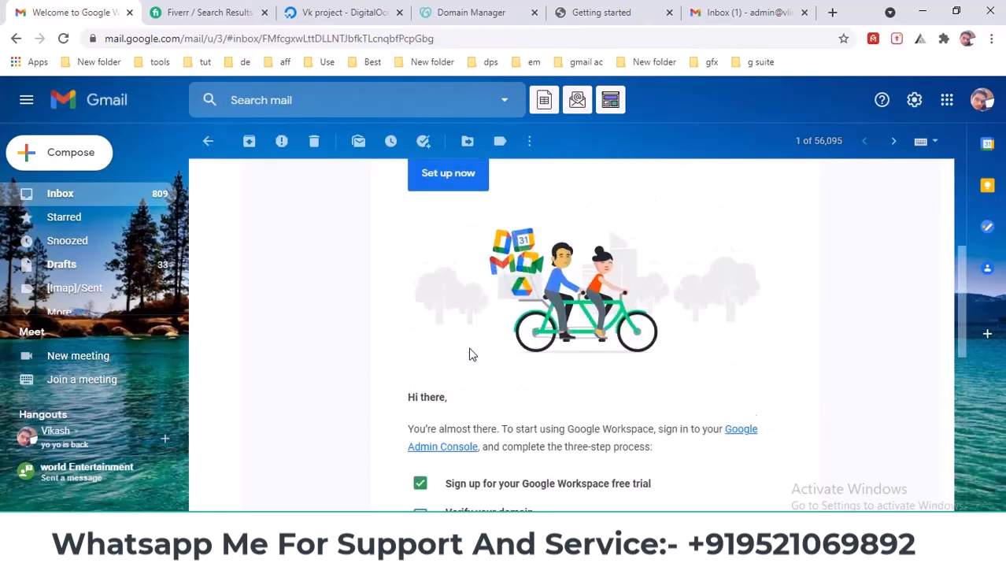
scroll(471, 359, "down", 7)
scroll(476, 349, "up", 4)
scroll(473, 350, "up", 5)
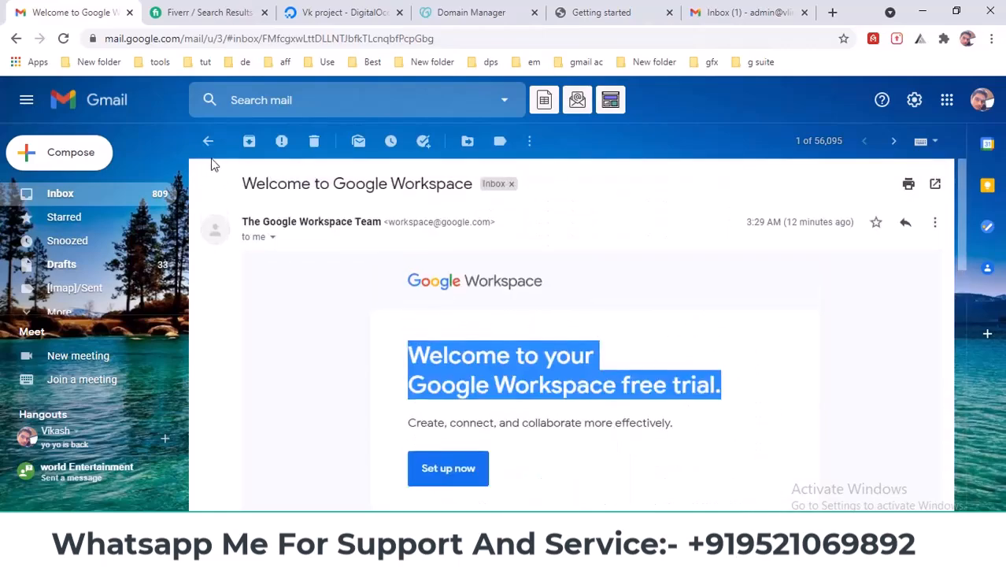
left_click(207, 141)
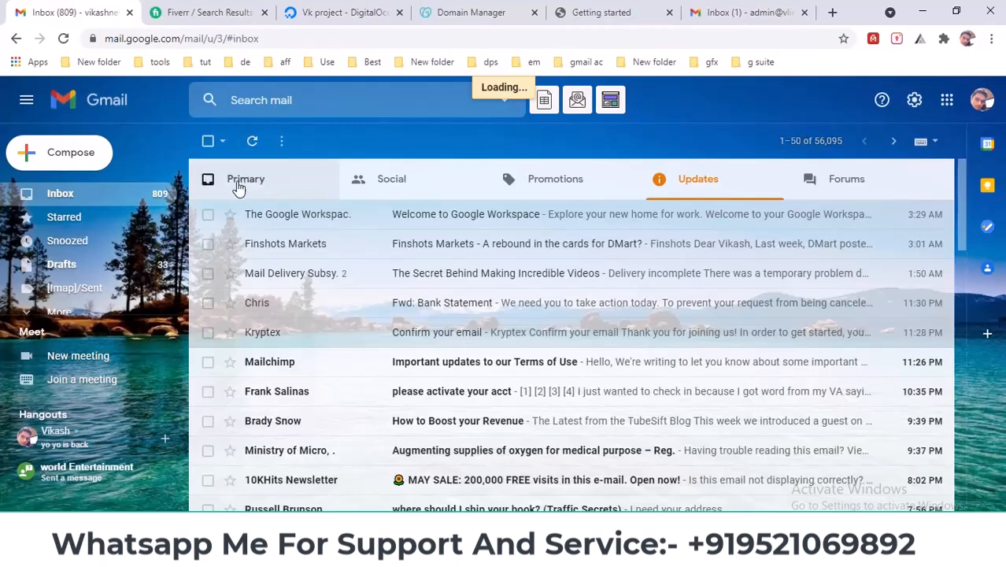
- Open the 'hi' test message from Primary and show its More actions menu
left_click(261, 188)
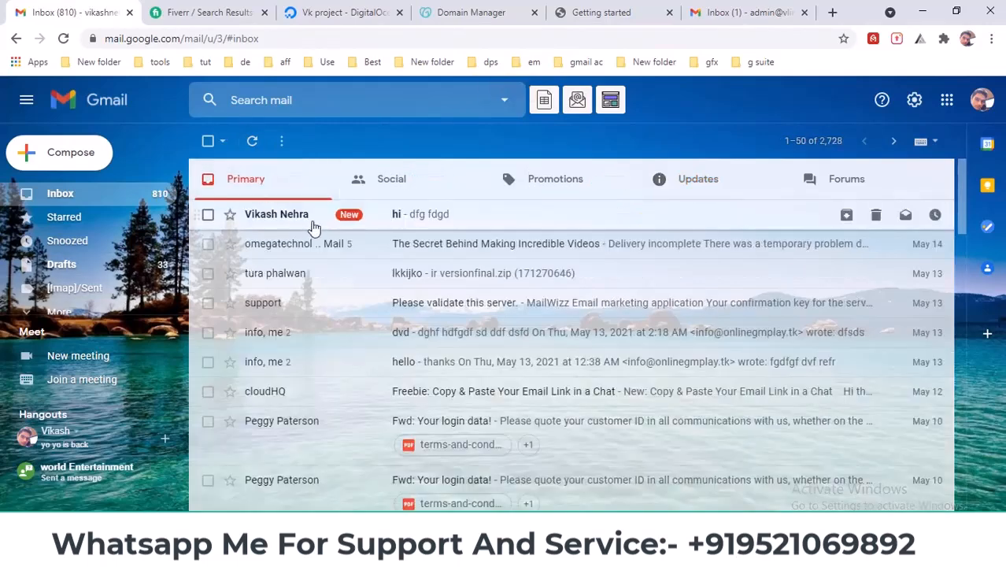
left_click(319, 221)
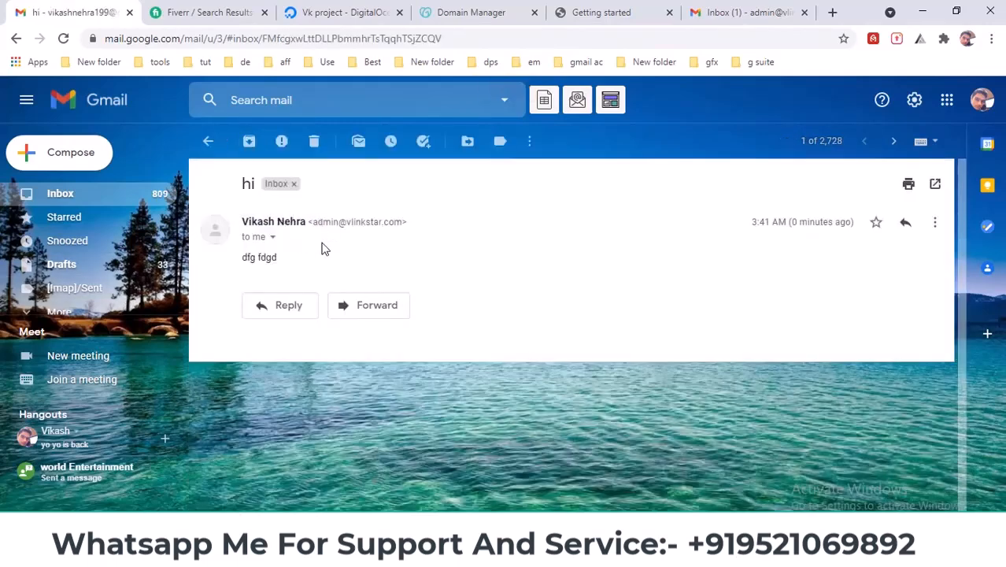
left_click(934, 222)
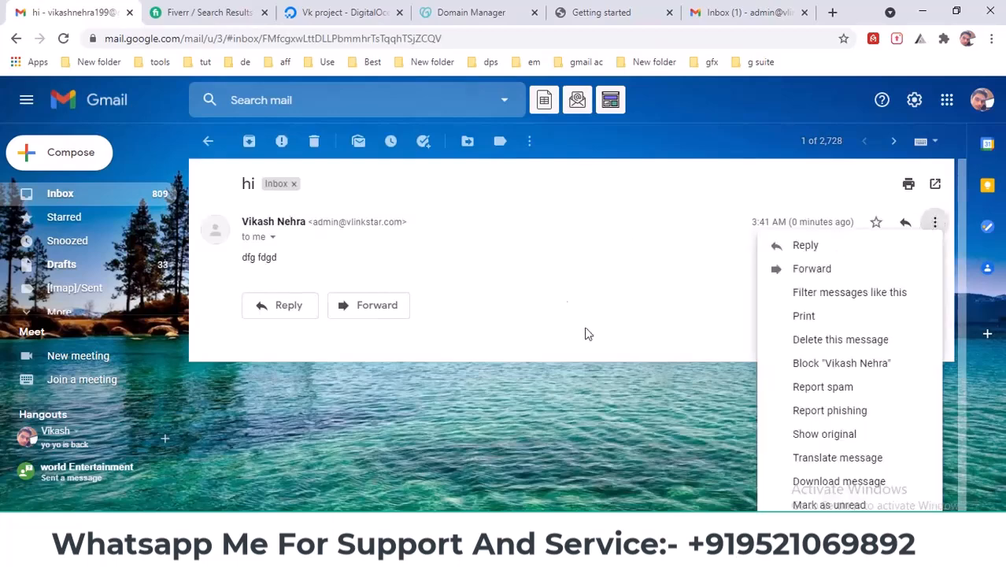
left_click(935, 224)
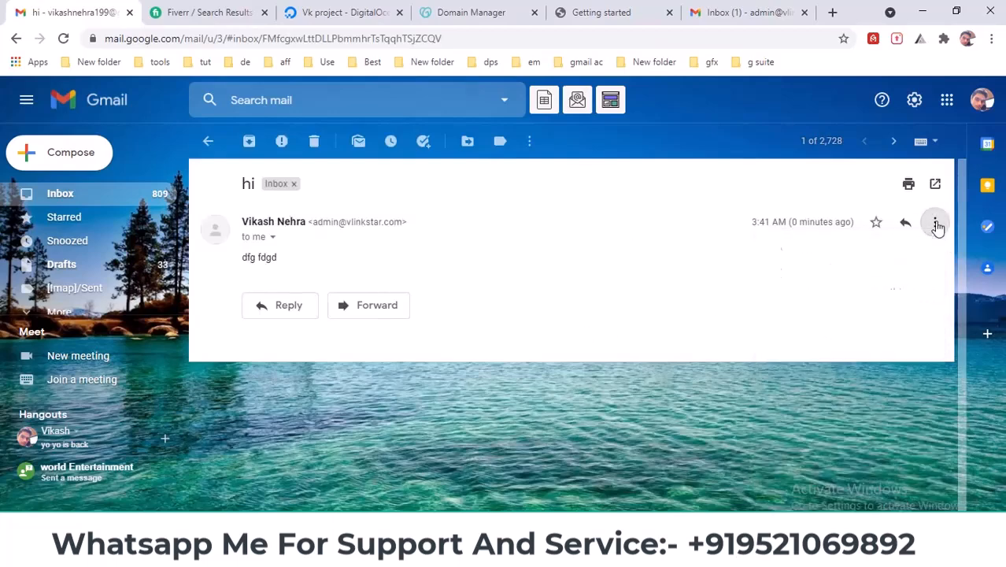
left_click(936, 225)
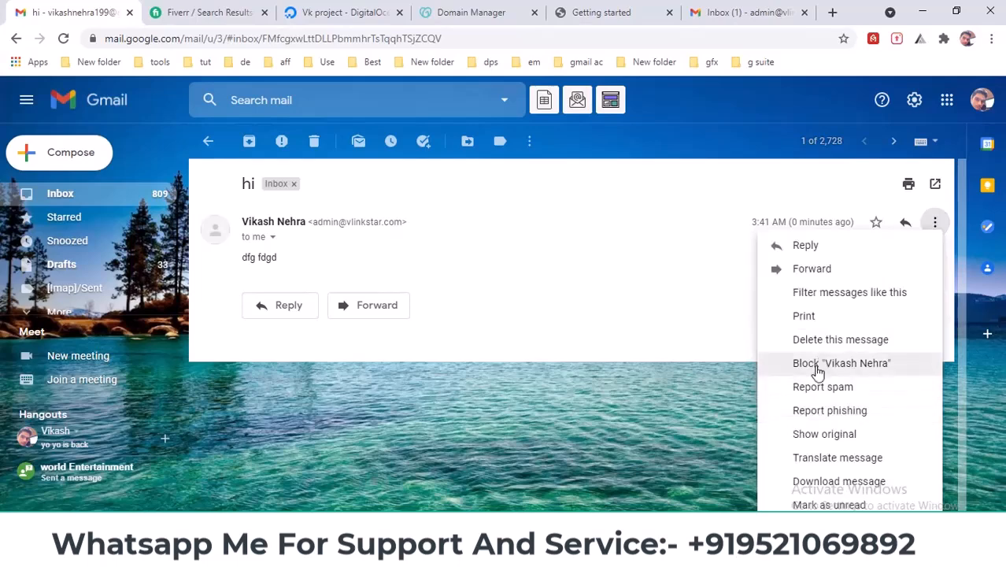
- Show the original 'hi' message and highlight the SPF PASS and DKIM PASS results
left_click(815, 438)
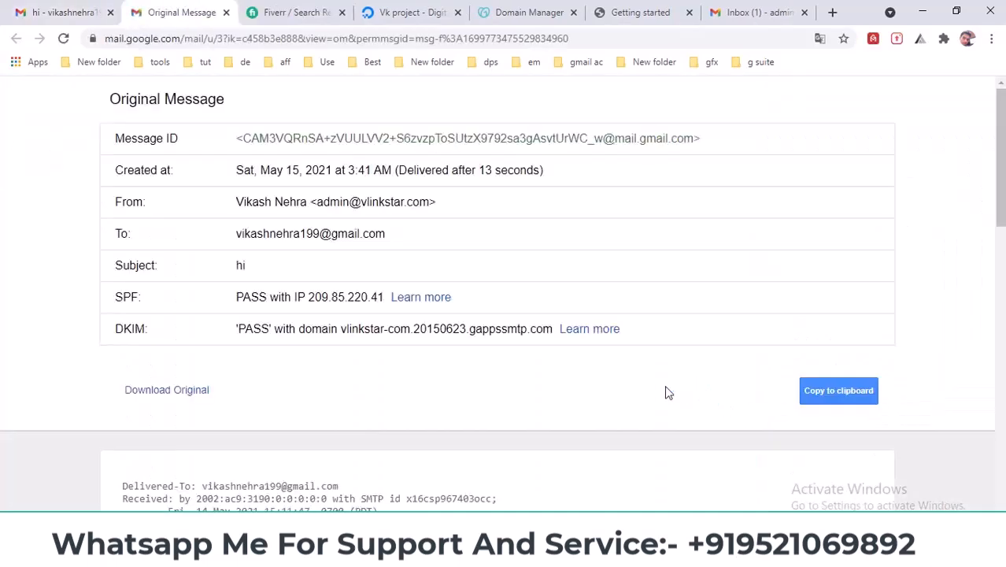
left_click_drag(114, 298, 142, 297)
left_click_drag(244, 297, 267, 297)
left_click_drag(117, 329, 148, 329)
double_click(263, 329)
scroll(264, 276, "down", 2)
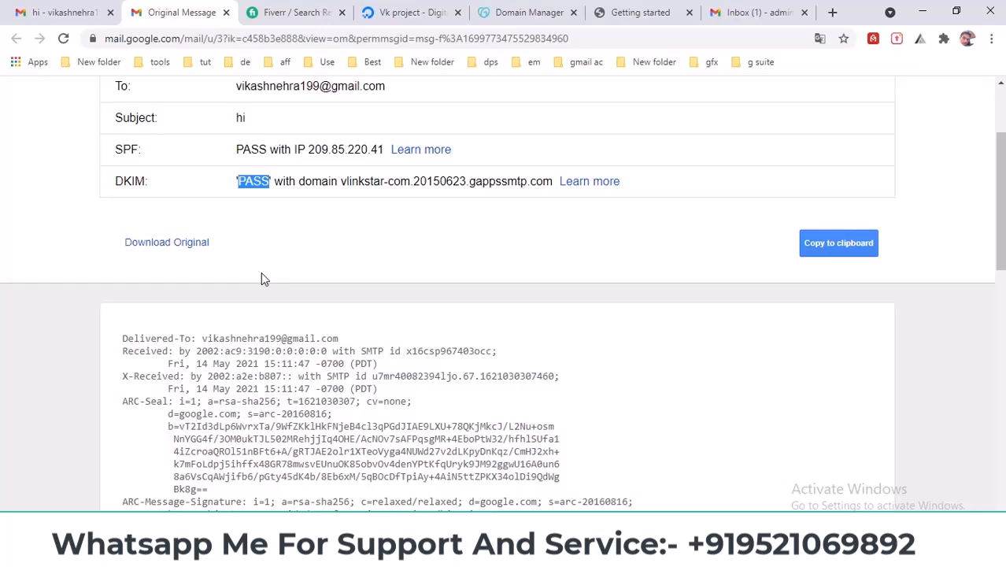
- Copy the DMARC record line from the dkim spf Notepad file
left_click(646, 12)
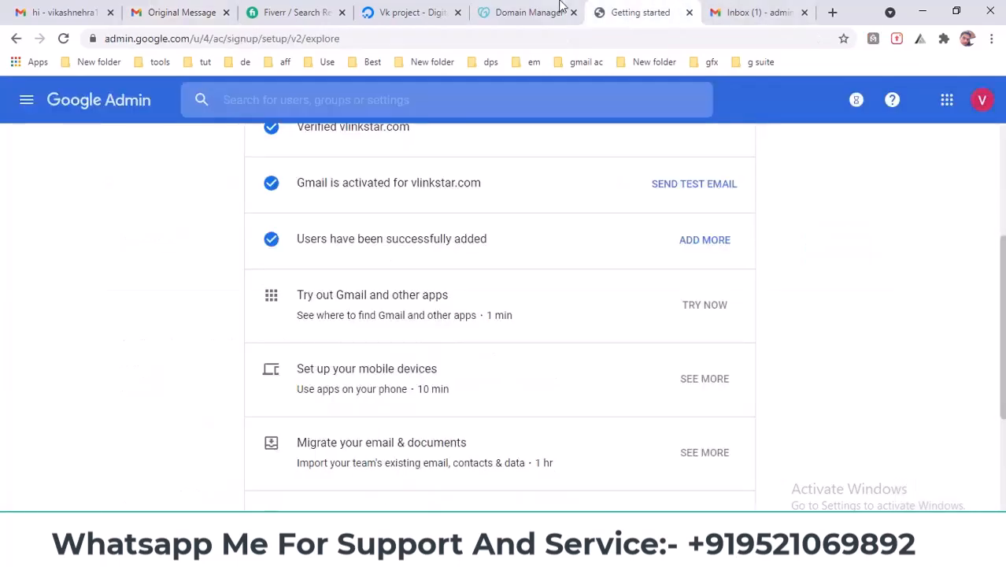
left_click(536, 12)
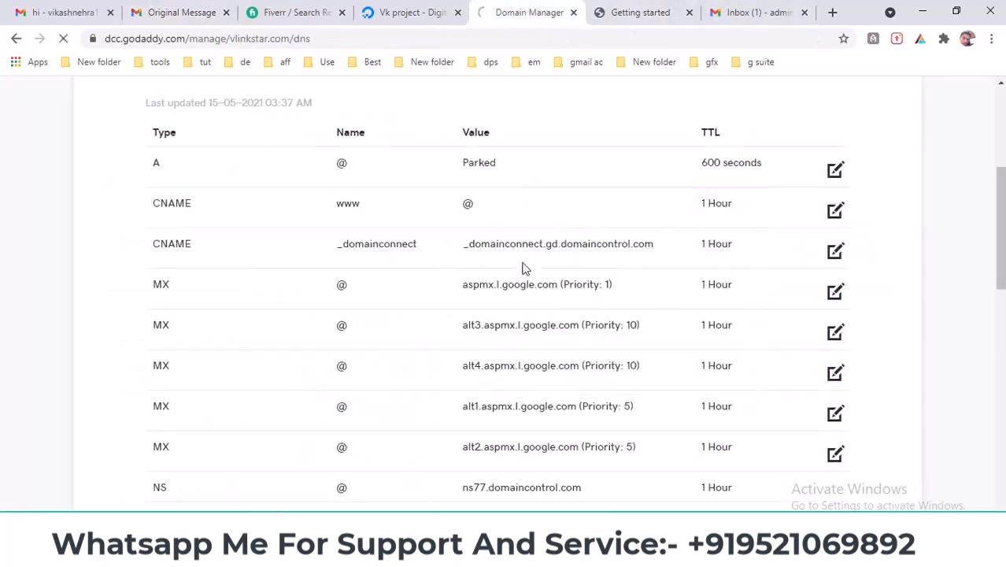
scroll(523, 269, "down", 2)
scroll(524, 269, "down", 2)
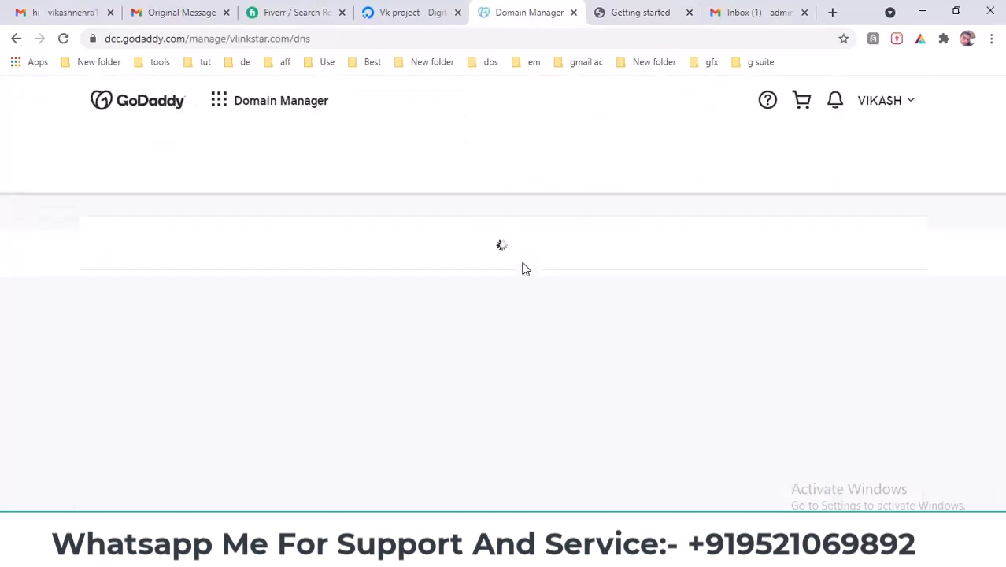
mouse_move(567, 555)
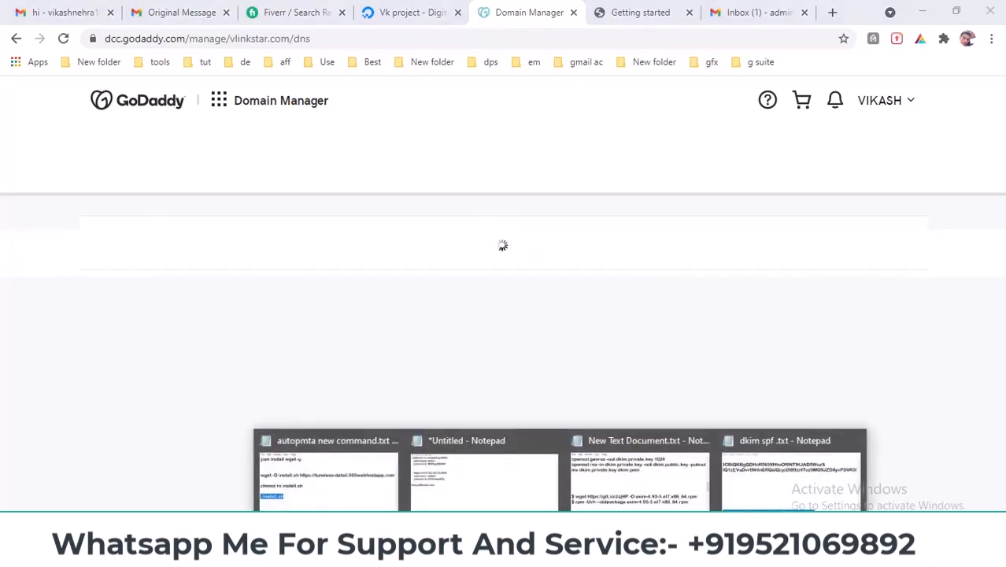
left_click(810, 498)
left_click_drag(762, 415, 368, 417)
right_click(461, 423)
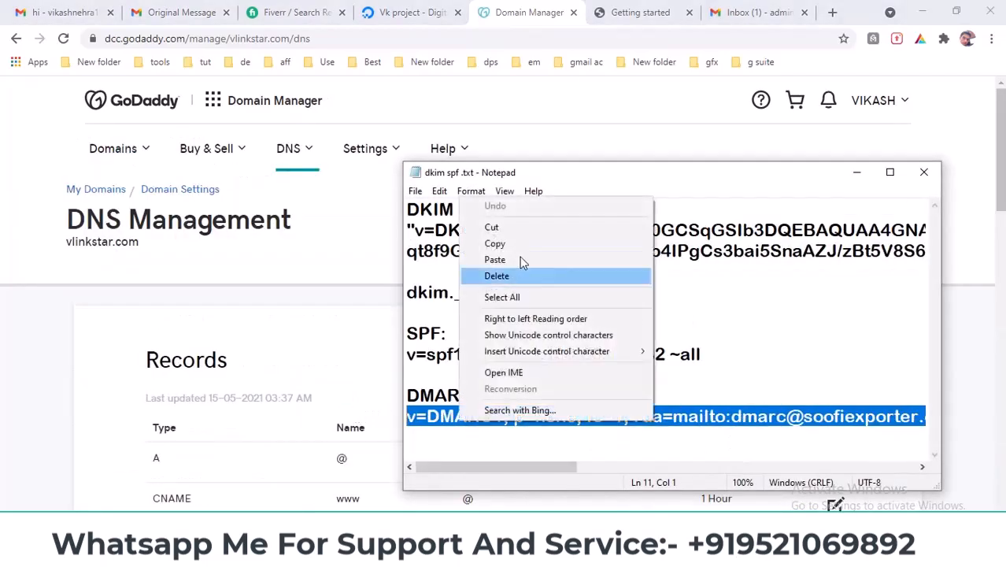
left_click(515, 242)
- Start adding a new DNS record in GoDaddy's vlinkstar.com DNS Management
left_click(79, 333)
scroll(494, 410, "down", 5)
scroll(494, 410, "down", 3)
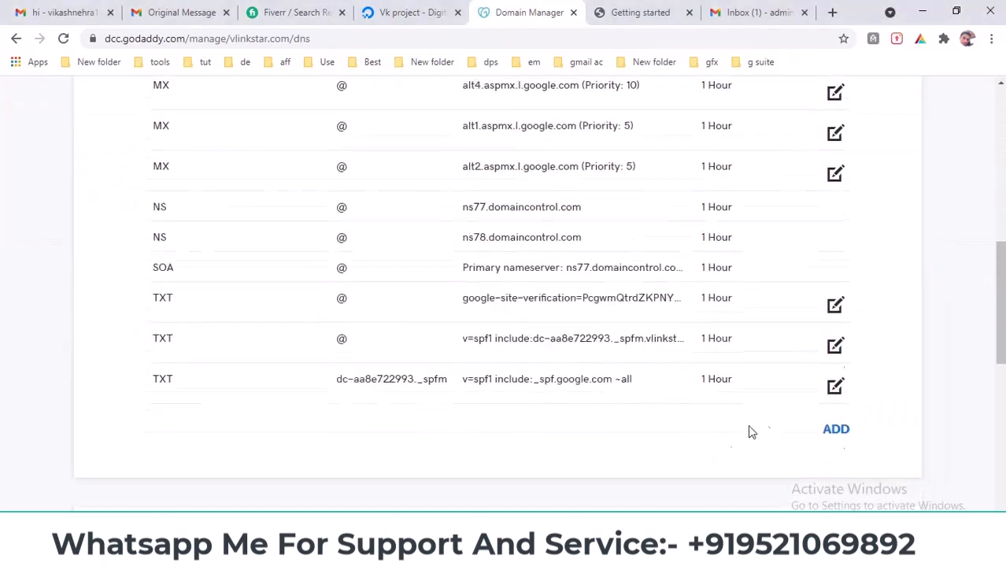
left_click(847, 415)
scroll(673, 396, "down", 1)
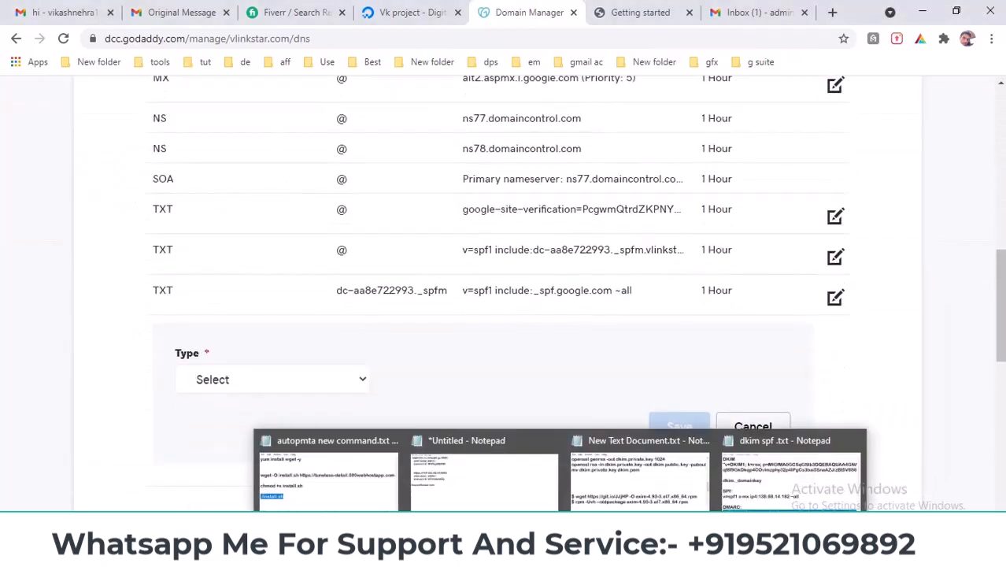
scroll(867, 344, "down", 1)
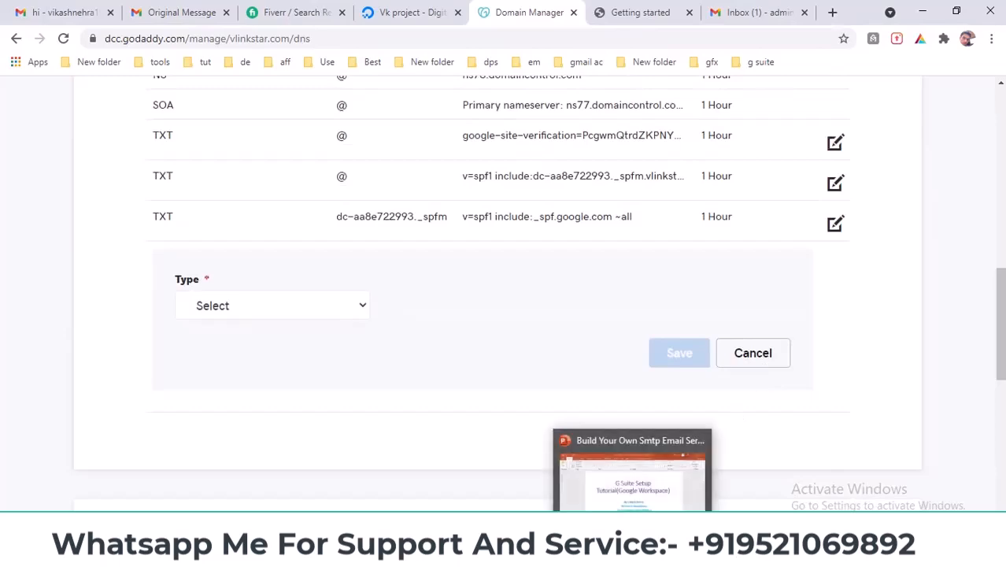
- Paste the DMARC record into a new Notepad window and copy vlinkstar.com from the browser
mouse_move(561, 554)
left_click(777, 490)
left_click(415, 190)
left_click(451, 226)
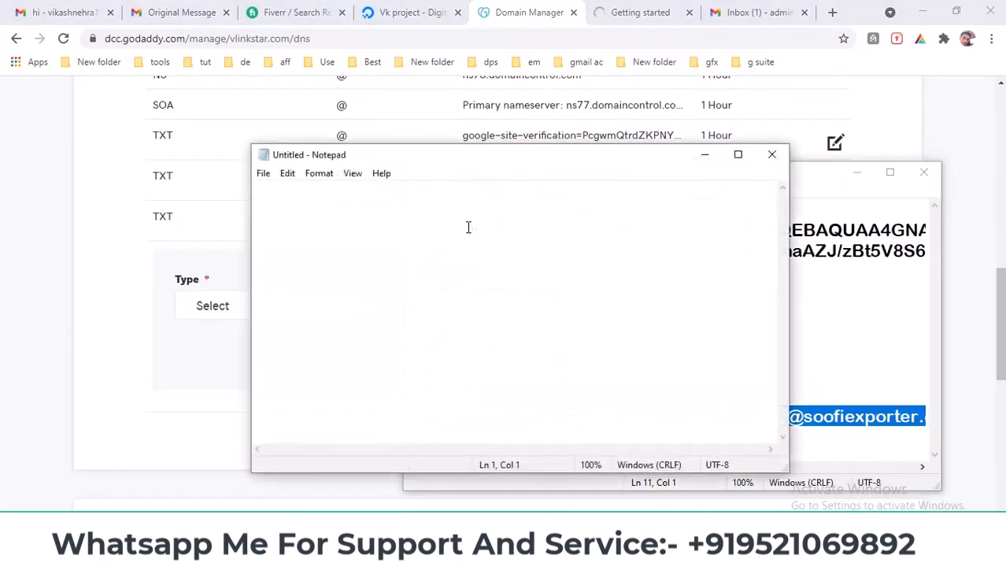
key("ctrl+v")
left_click(737, 155)
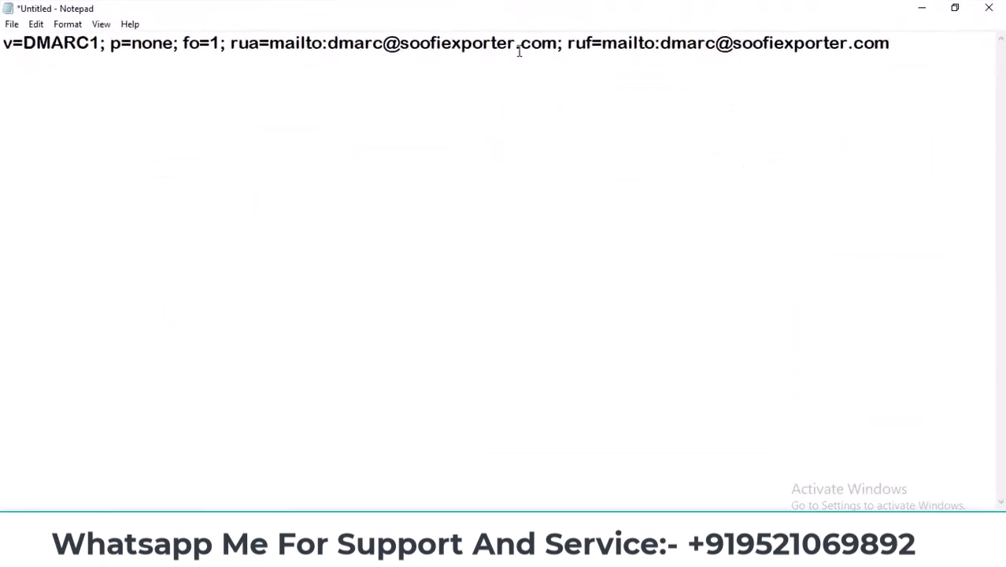
left_click(921, 8)
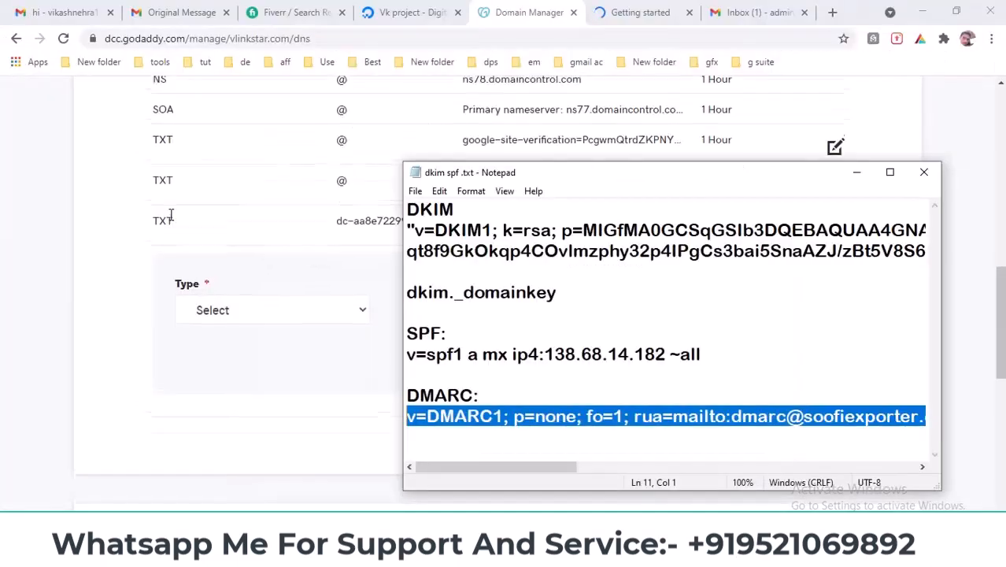
scroll(167, 187, "up", 5)
left_click_drag(69, 242, 140, 244)
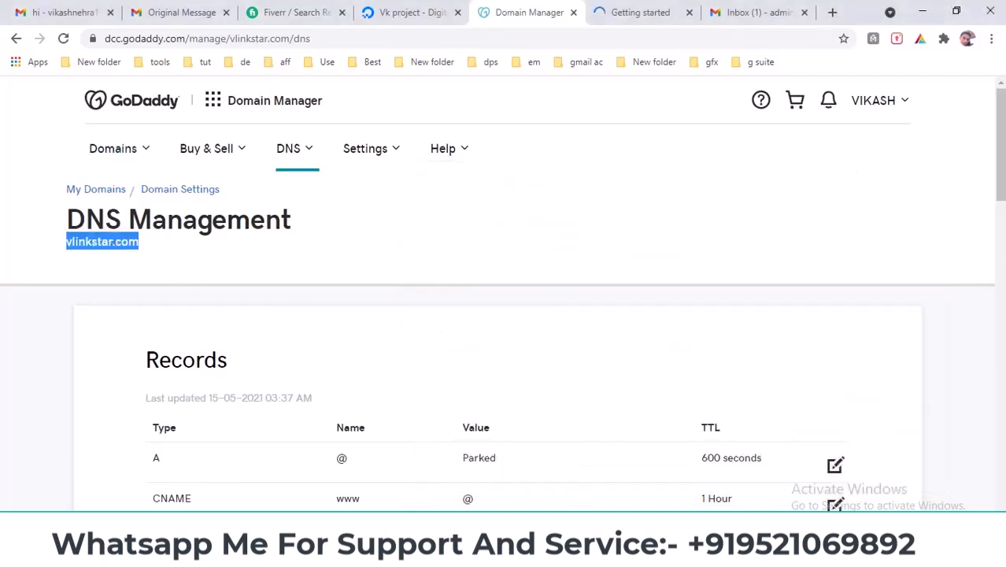
- Change the ruf and rua report domains to vlinkstar.com and cut the edited record
mouse_move(562, 555)
left_click(836, 481)
left_click_drag(735, 45, 876, 47)
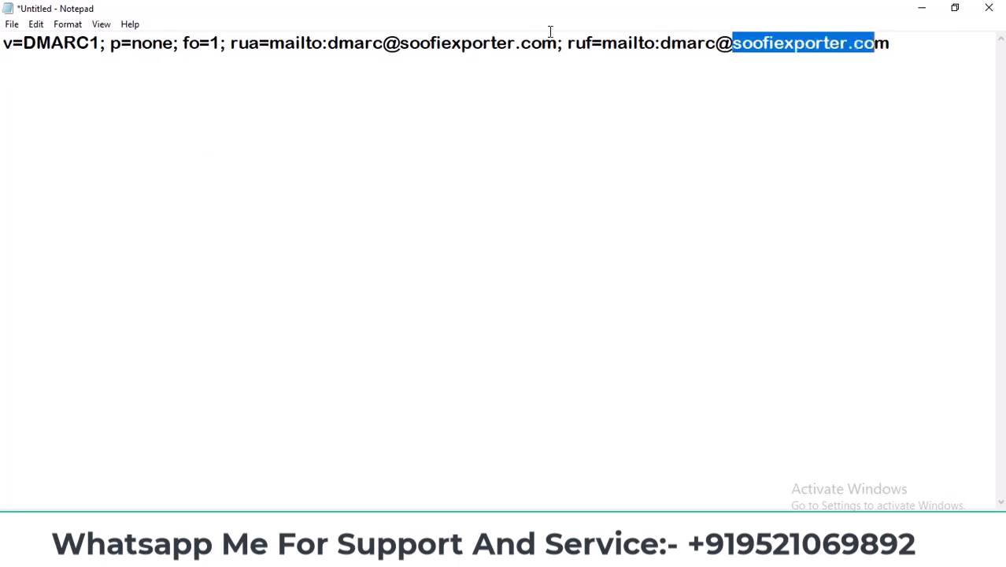
key("ctrl+v")
left_click_drag(402, 45, 556, 45)
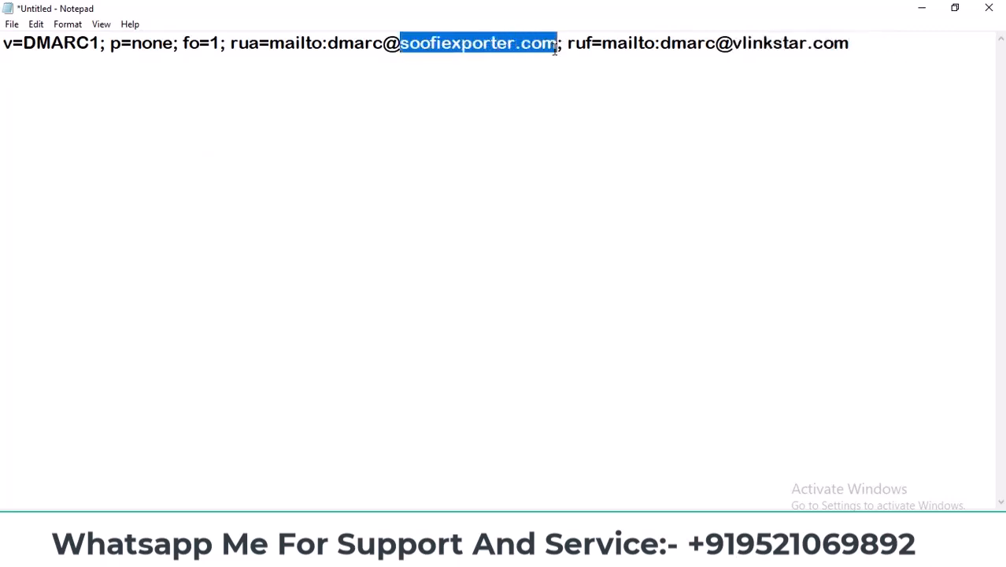
key("ctrl+v")
left_click_drag(805, 42, 2, 33)
key("ctrl+x")
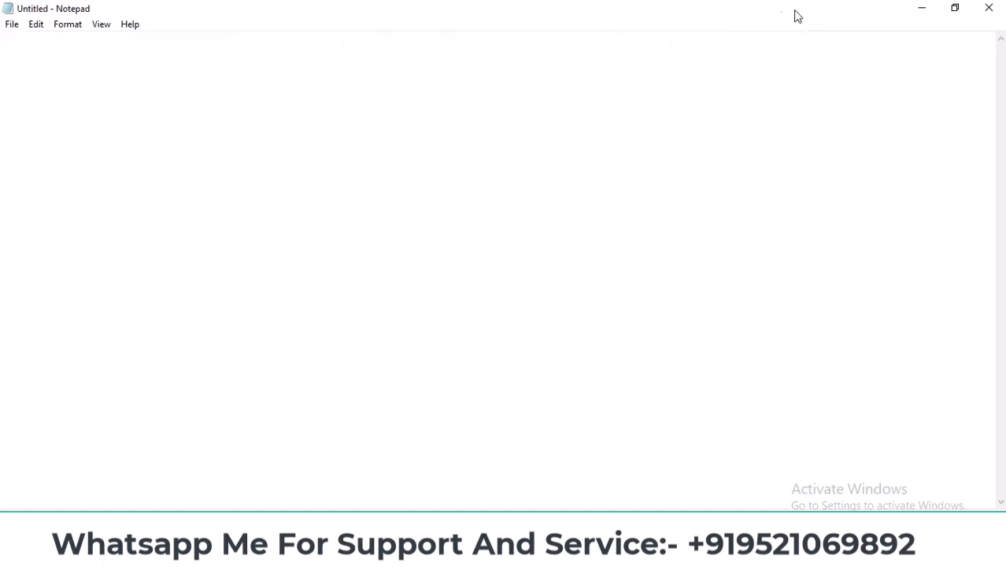
- Start a TXT record and paste the DMARC policy v=DMARC1; p=none as its value
left_click(918, 8)
scroll(798, 396, "down", 3)
scroll(796, 396, "down", 8)
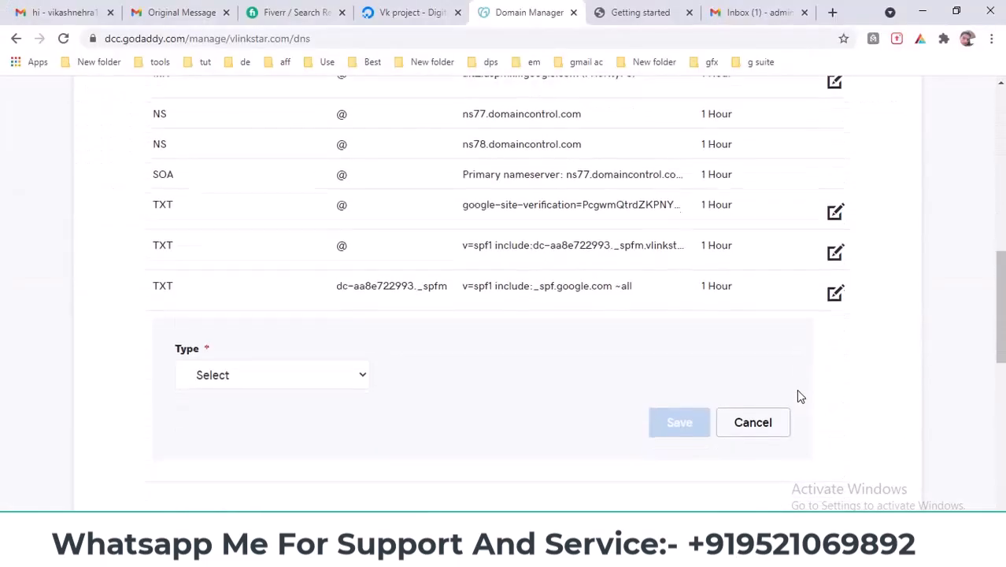
left_click(255, 161)
left_click(228, 277)
left_click(625, 155)
key("ctrl+v")
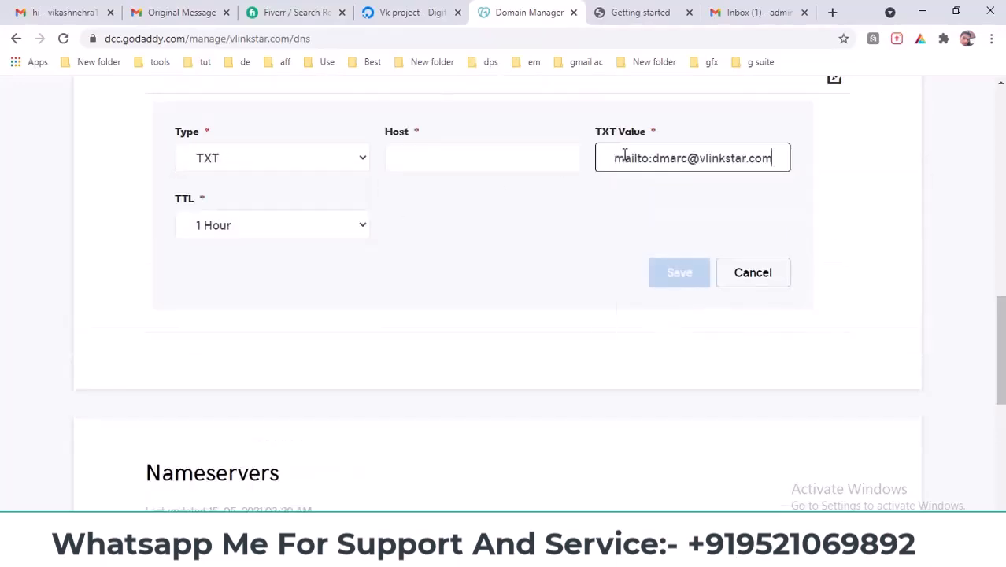
left_click(581, 228)
- Set the host to _dmarc with a custom TTL of 600 seconds, and save the record
left_click(482, 155)
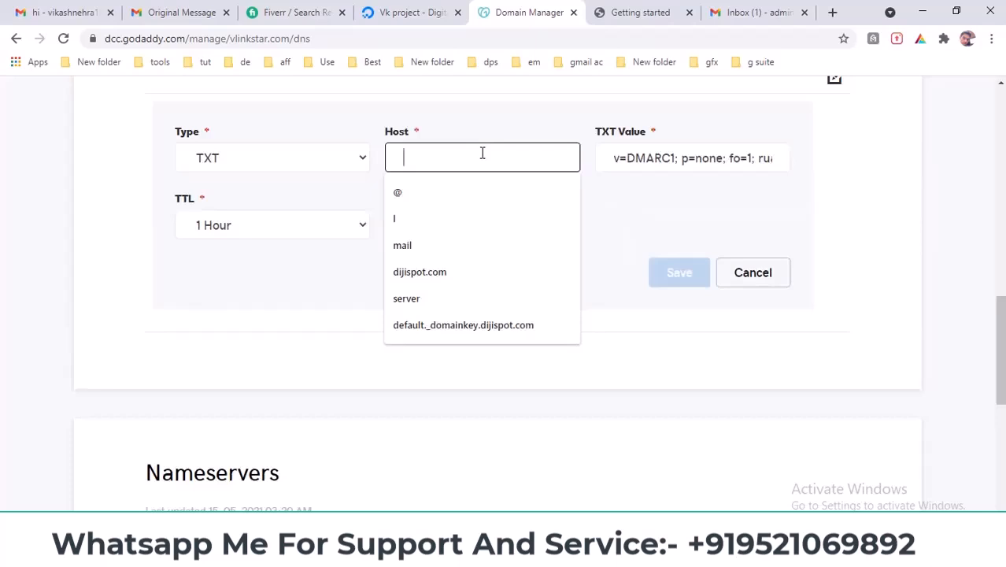
type("_dmarc")
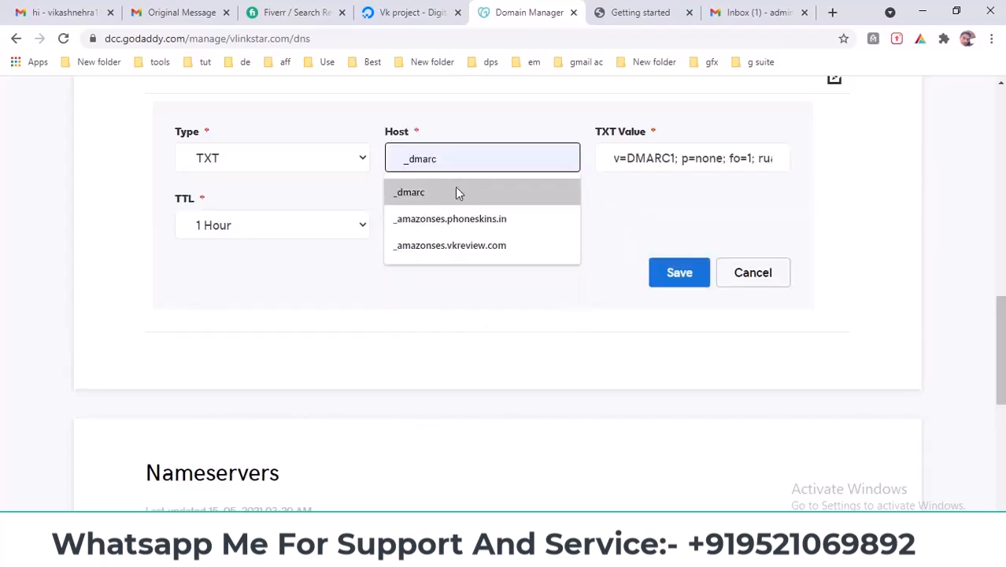
left_click(455, 191)
left_click(207, 226)
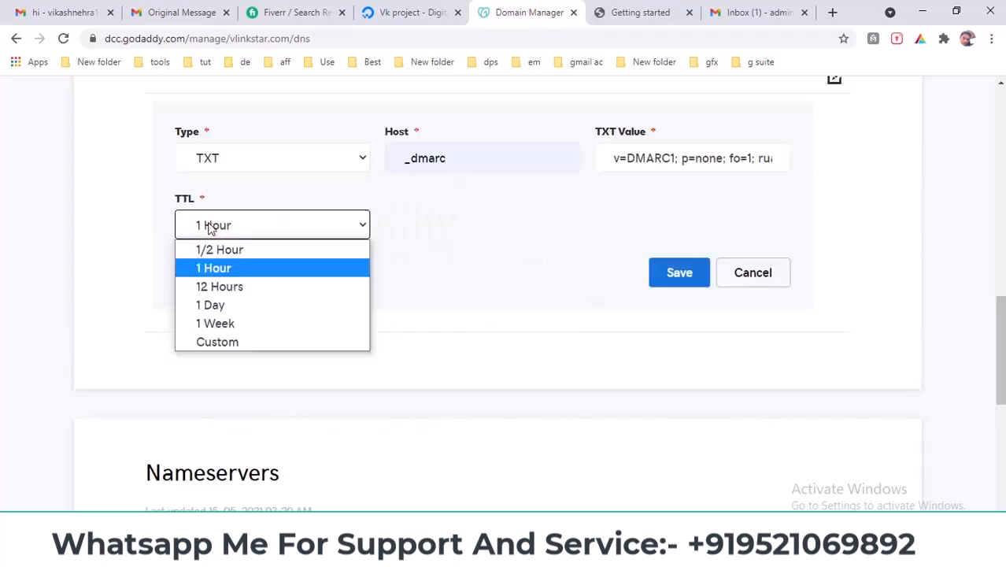
left_click(225, 342)
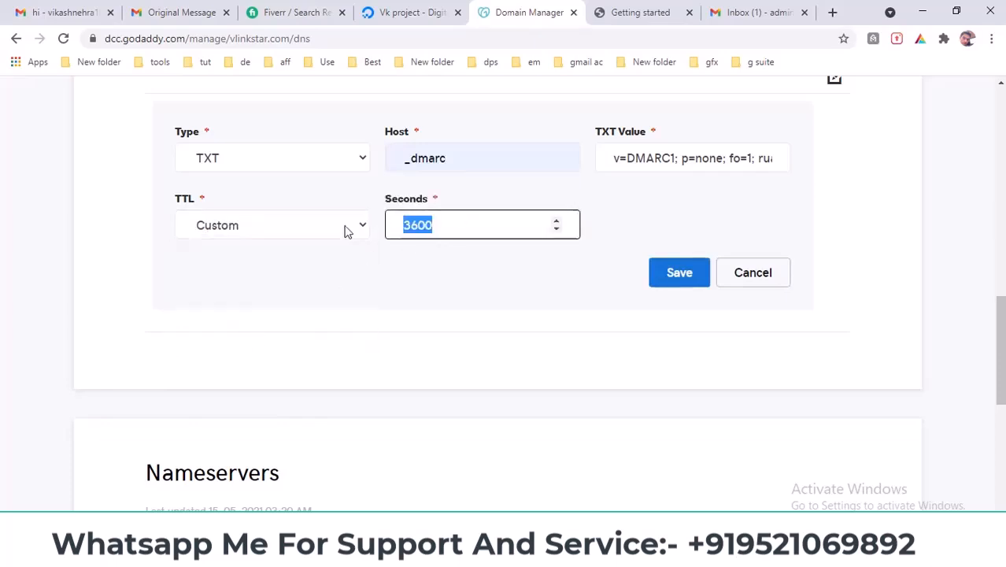
key("Right")
key("BackSpace")
key("BackSpace")
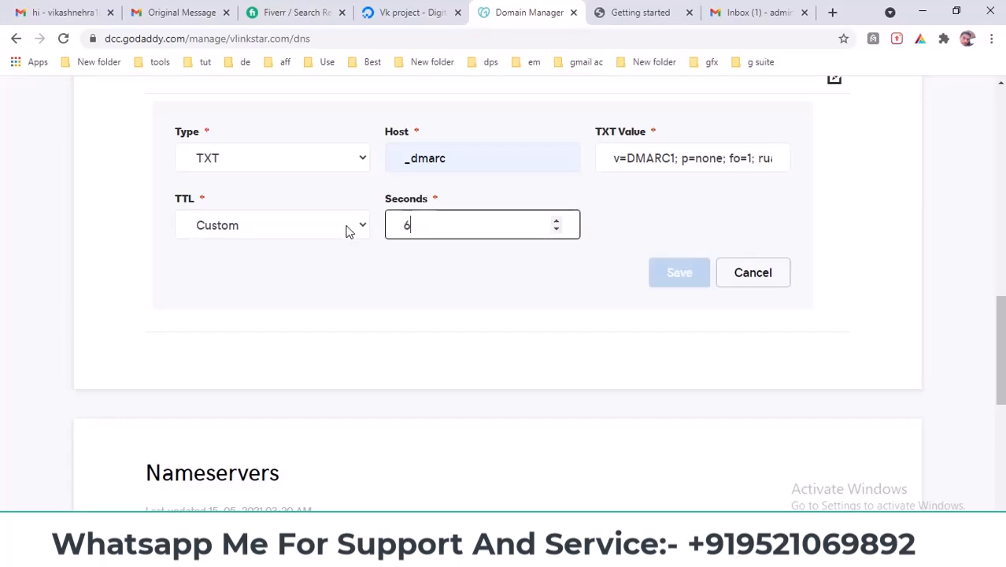
type("600")
left_click(670, 270)
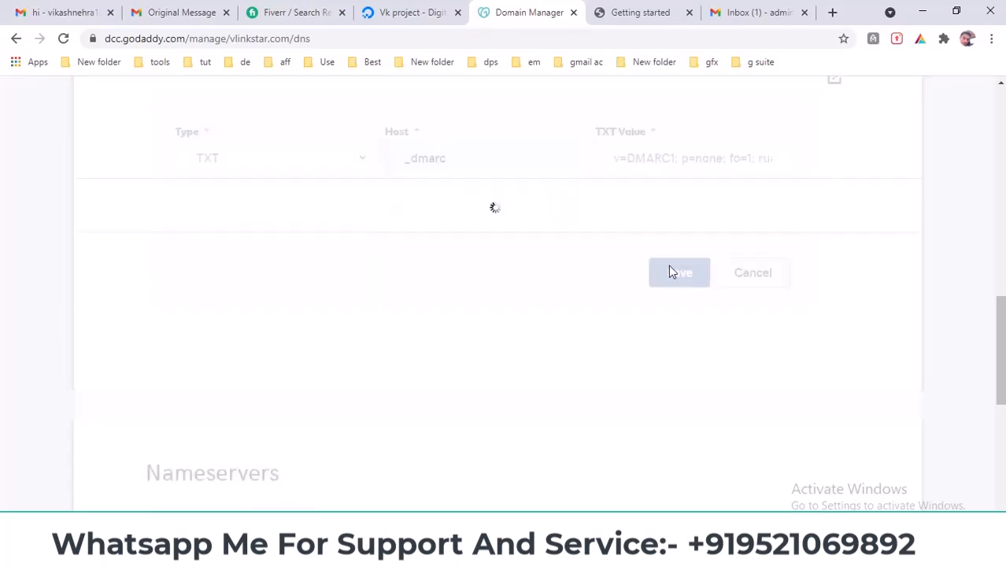
scroll(669, 275, "up", 10)
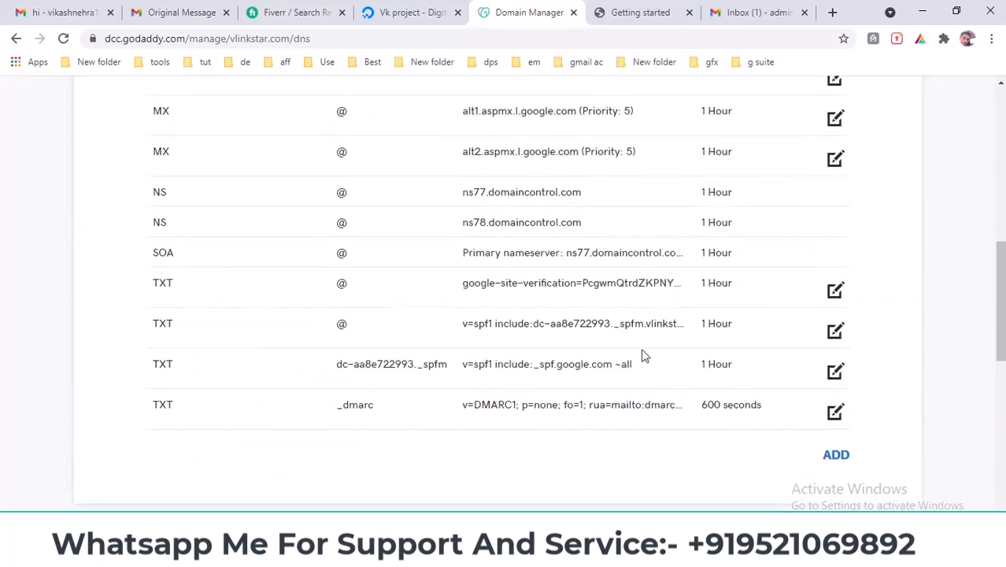
- From the vlinkstar.com mailbox, send a test email 'hdgh' with body 'dhdh' to the personal address
left_click(760, 11)
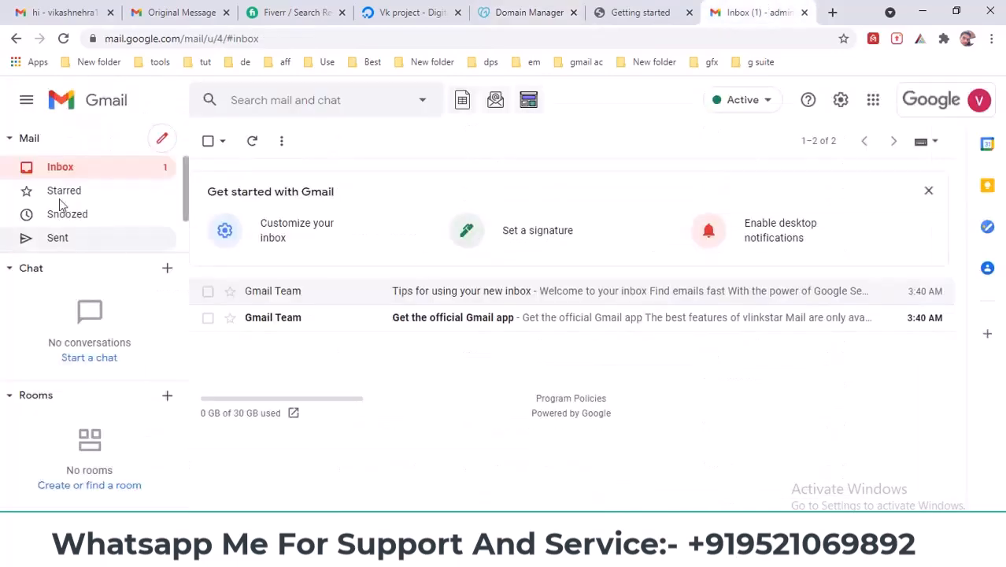
left_click(158, 141)
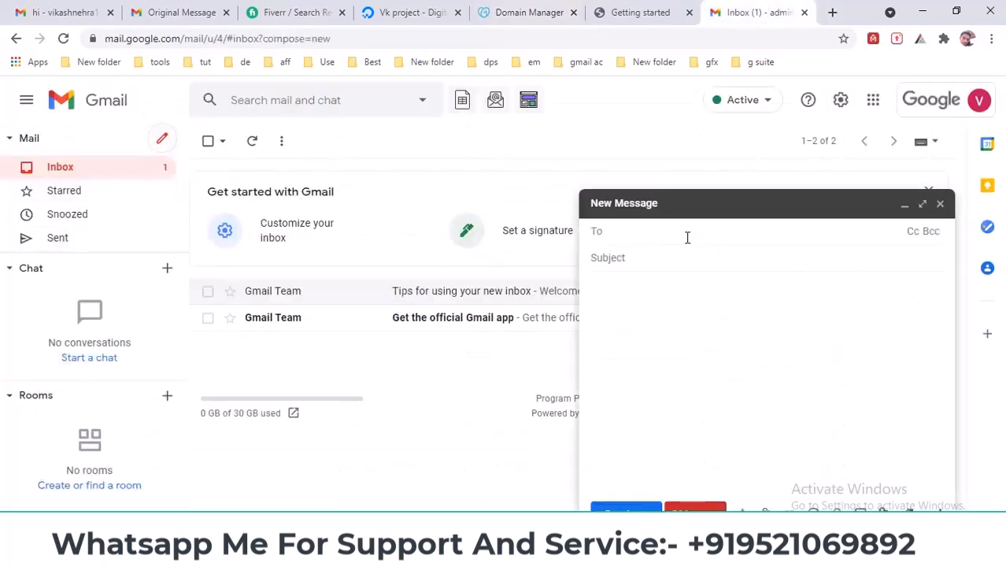
type("v")
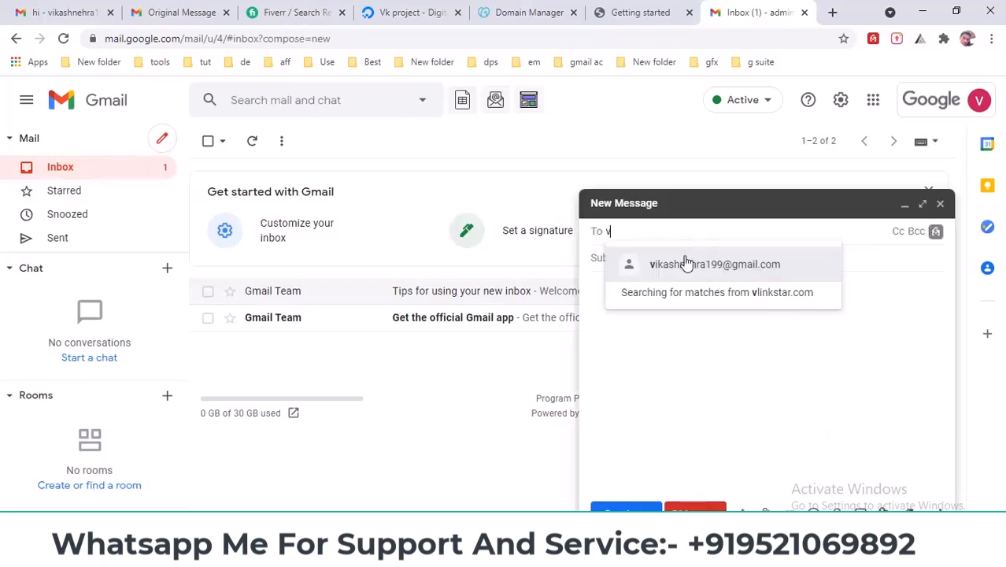
left_click(666, 268)
left_click(632, 259)
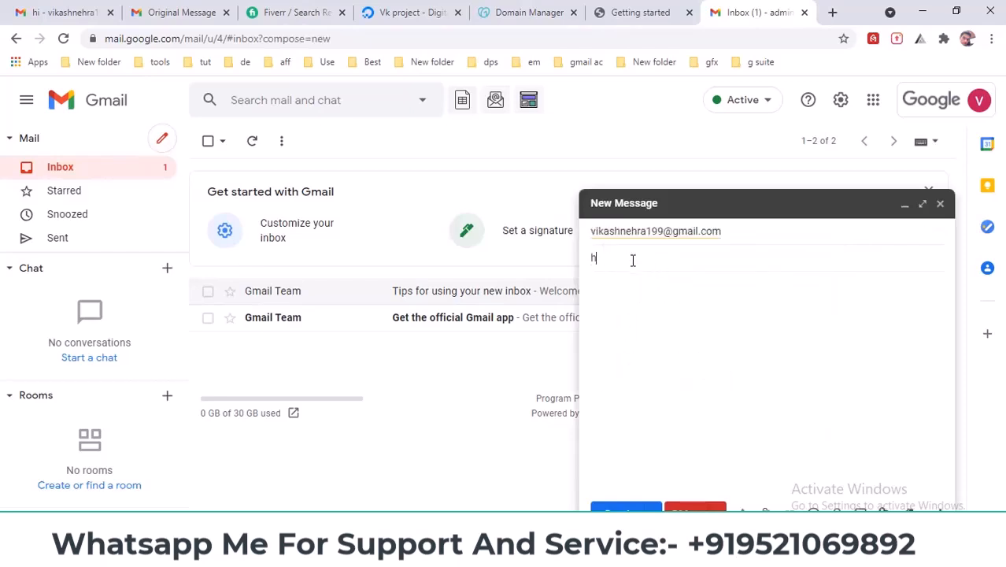
type("hdgh")
left_click(642, 328)
type("dhdh")
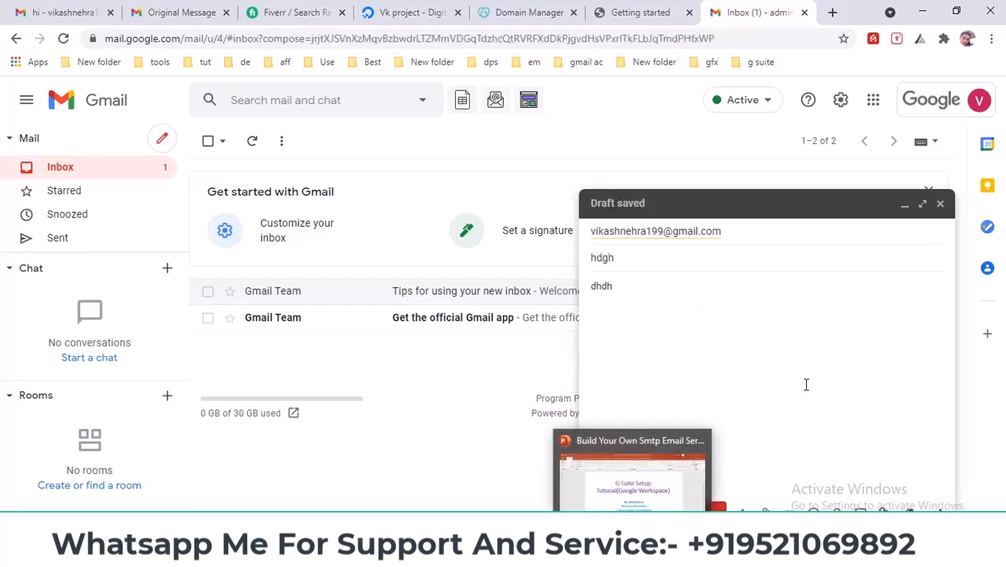
left_click(624, 507)
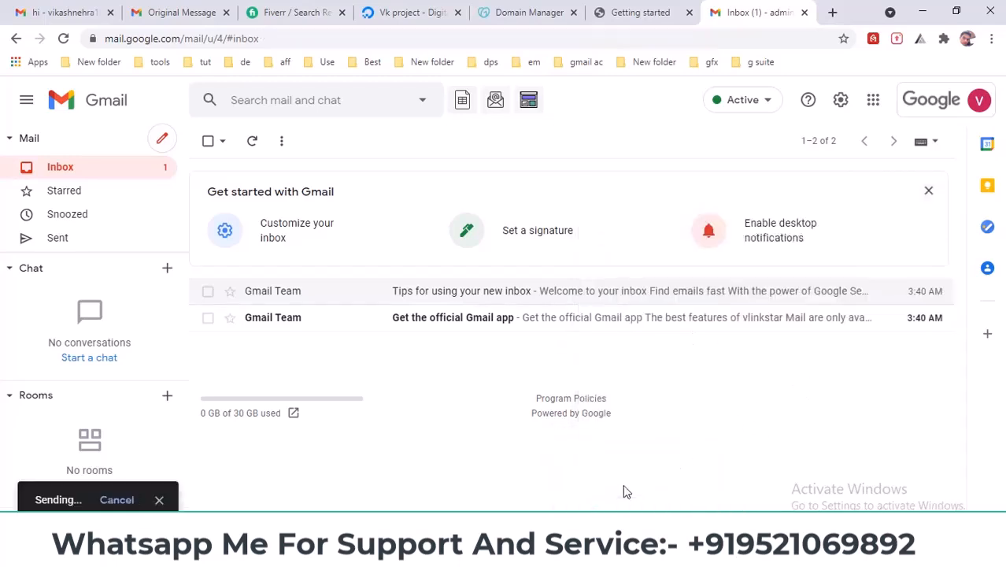
- Refresh the personal Gmail inbox, checking Primary and Updates for the test message
left_click(67, 12)
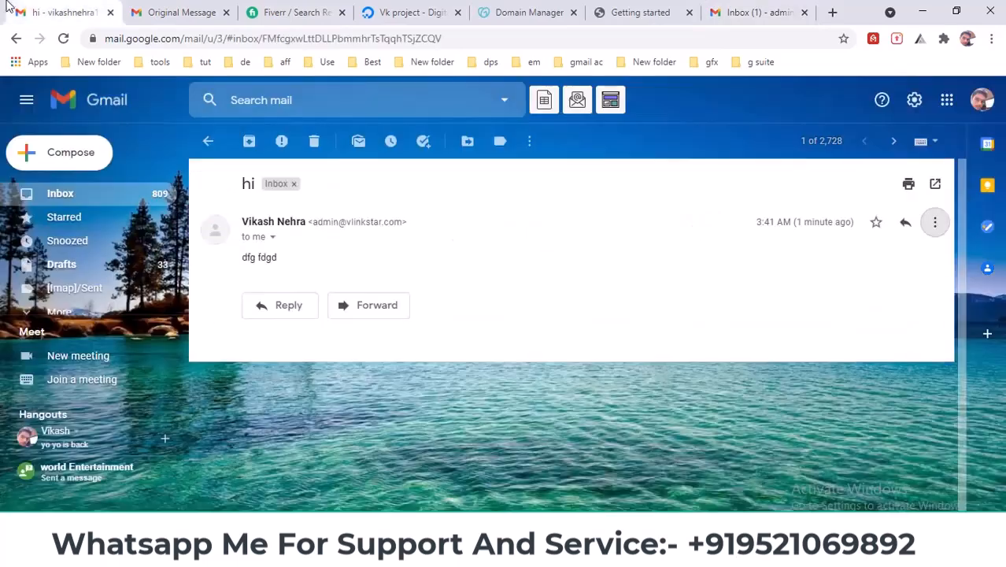
left_click(103, 197)
left_click(261, 149)
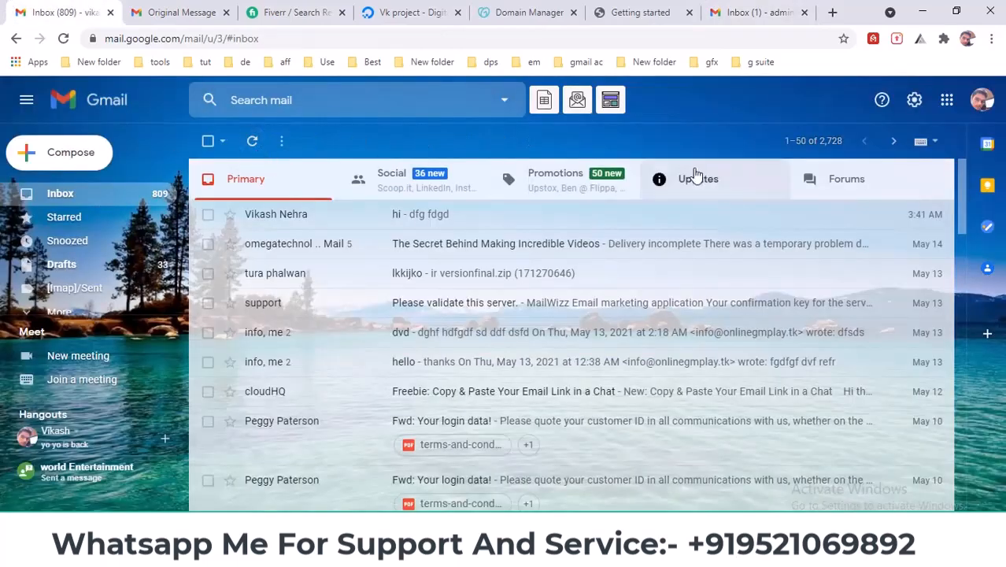
left_click(703, 177)
left_click(275, 187)
left_click(252, 140)
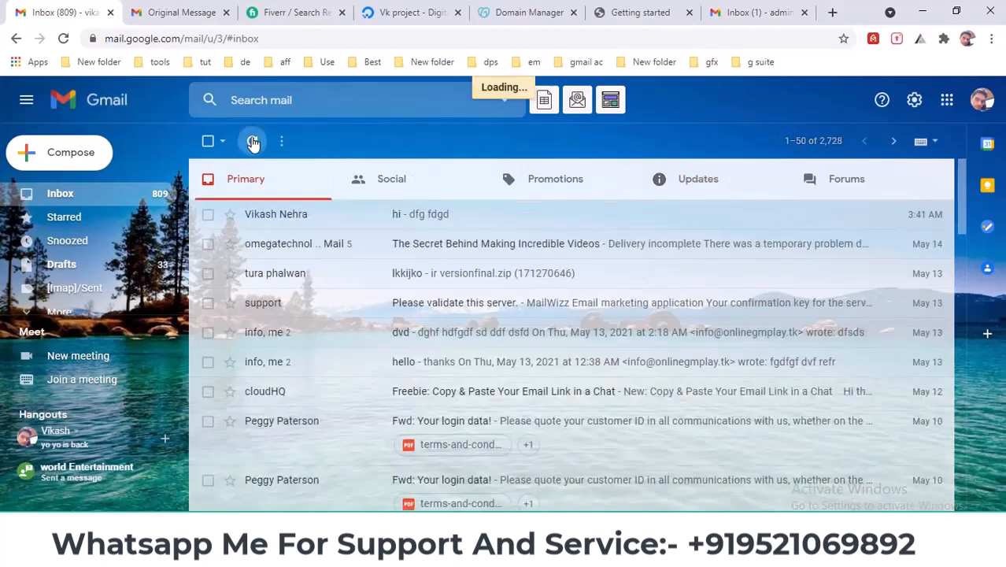
left_click(736, 12)
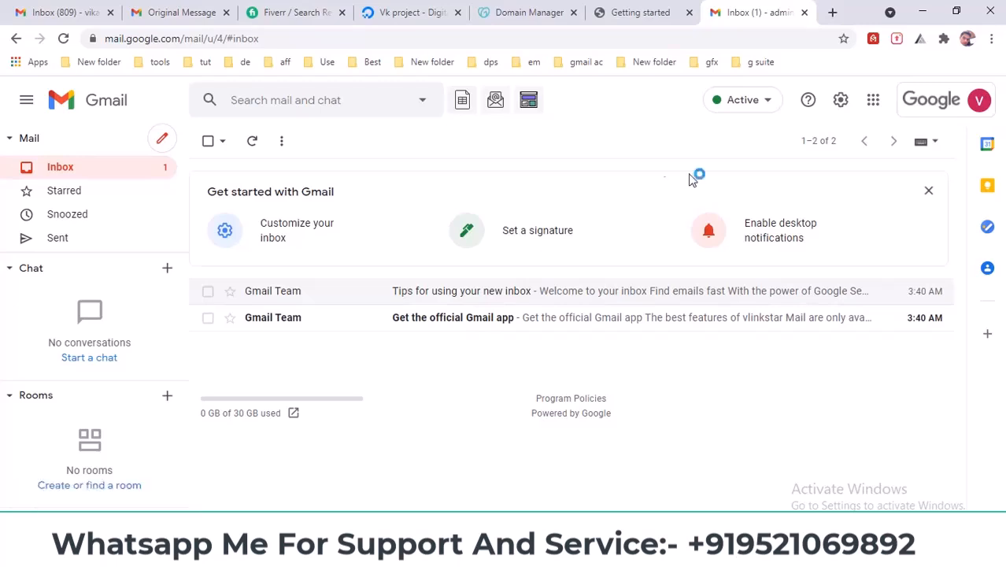
- Refresh again, open the arrived 'hdgh' email and show its original headers
left_click(62, 12)
left_click(252, 141)
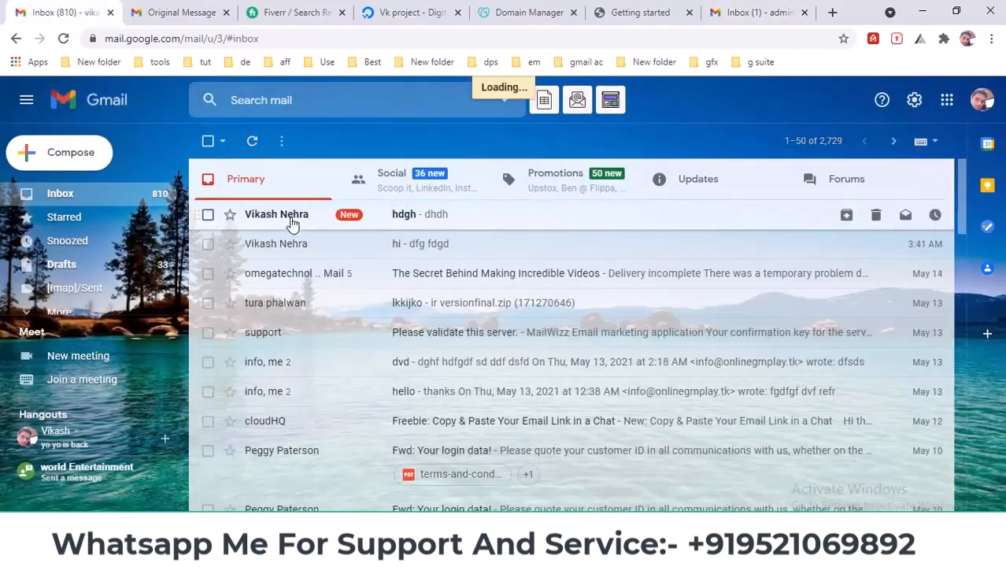
left_click(292, 225)
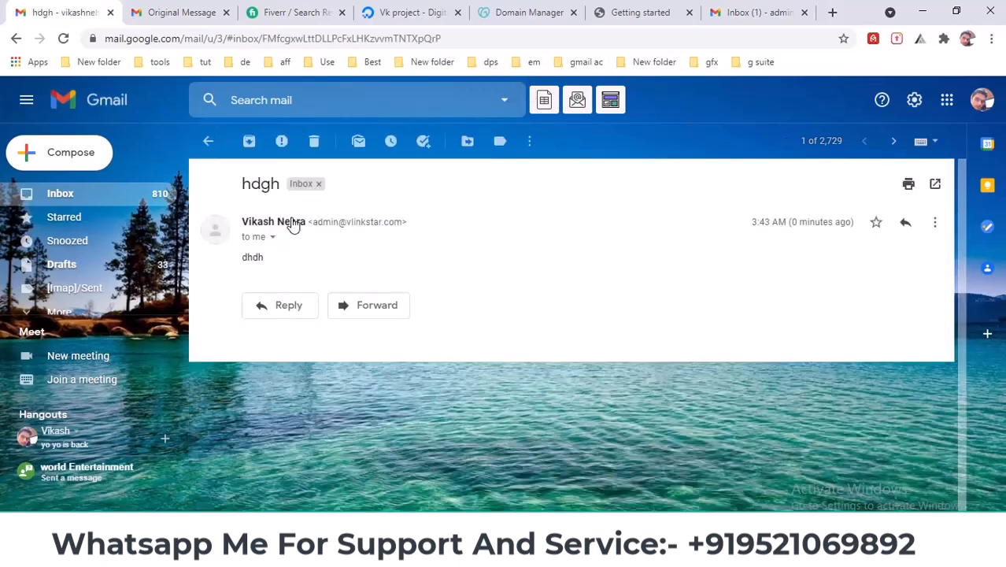
left_click(933, 223)
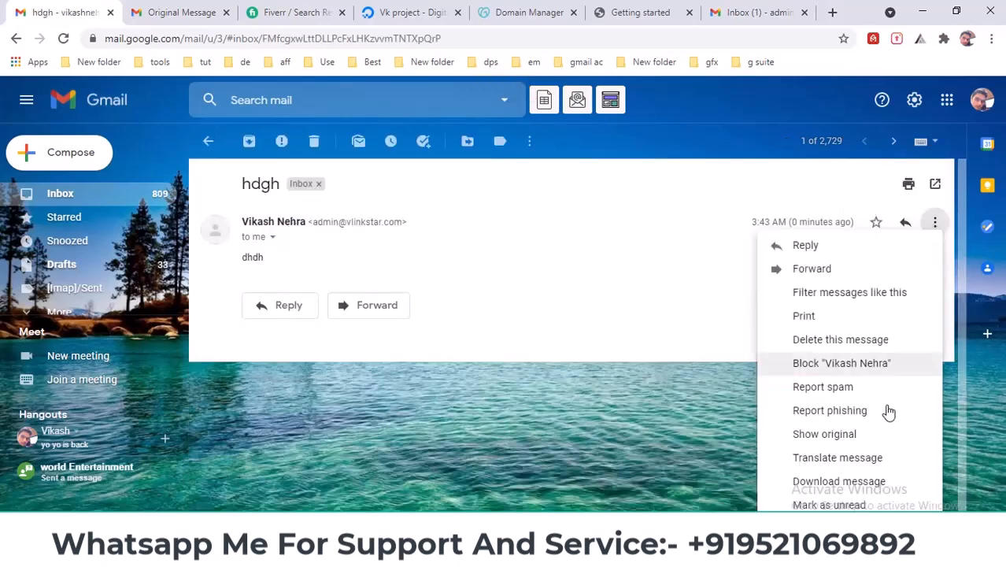
left_click(829, 434)
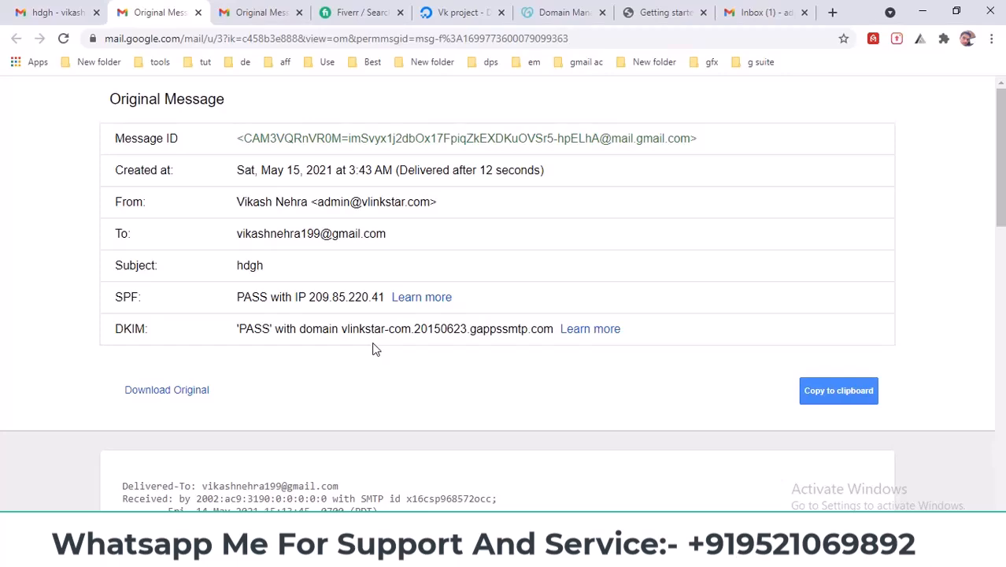
- Review vlinkstar.com's GoDaddy DNS records and their 600-second TTLs, then return to the test email
left_click(665, 12)
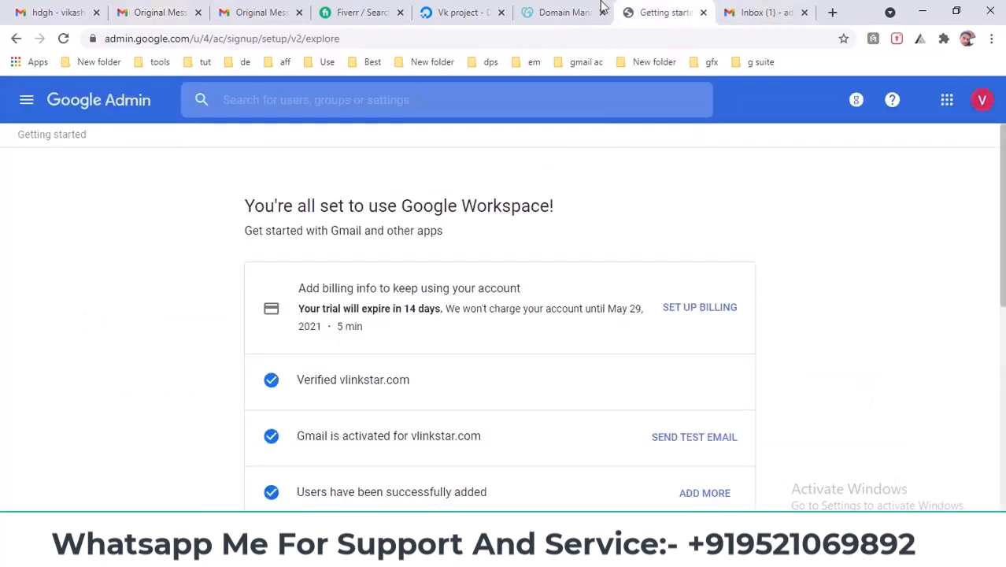
left_click(563, 12)
scroll(460, 399, "down", 1)
scroll(457, 392, "down", 9)
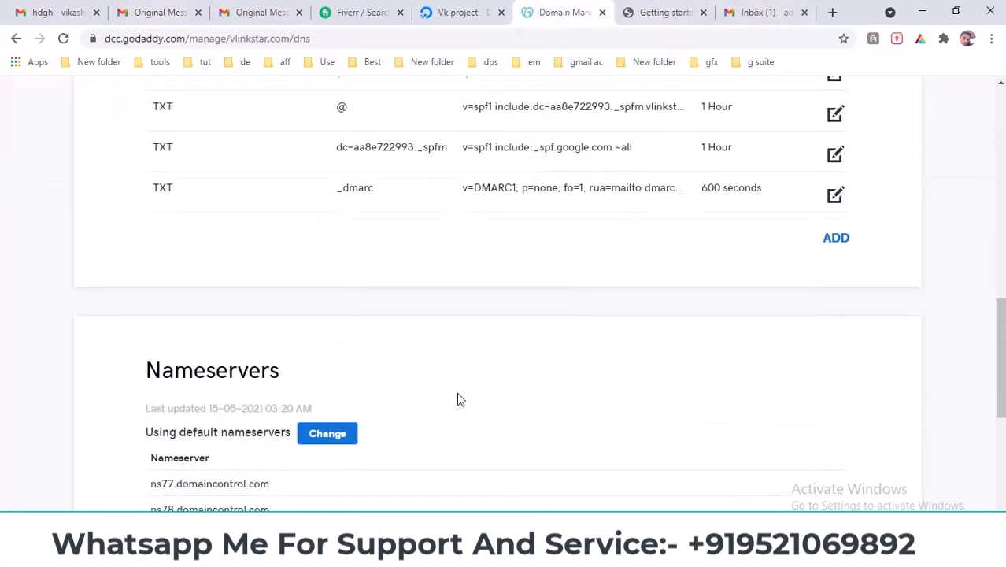
scroll(457, 391, "up", 10)
scroll(460, 398, "down", 4)
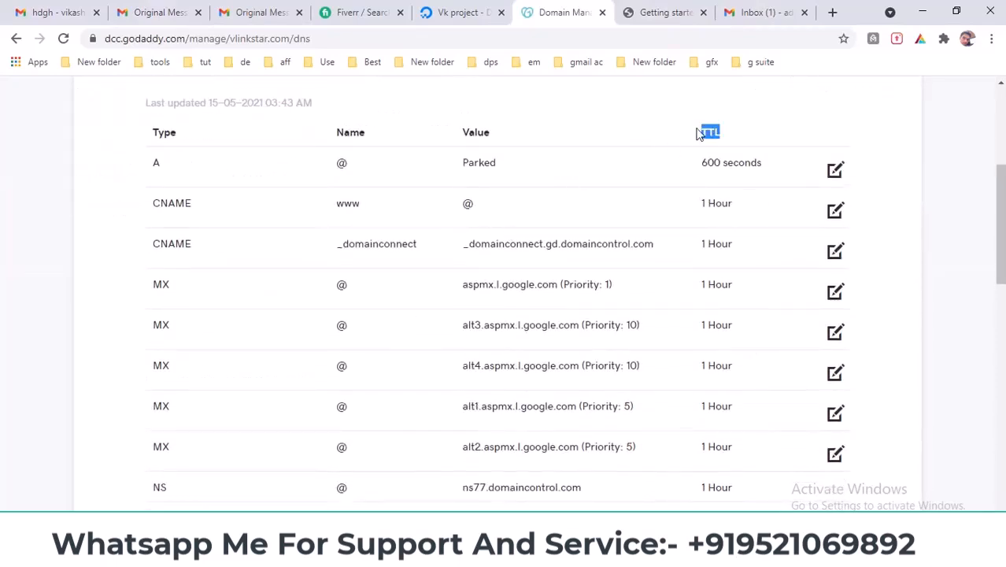
left_click_drag(730, 131, 770, 160)
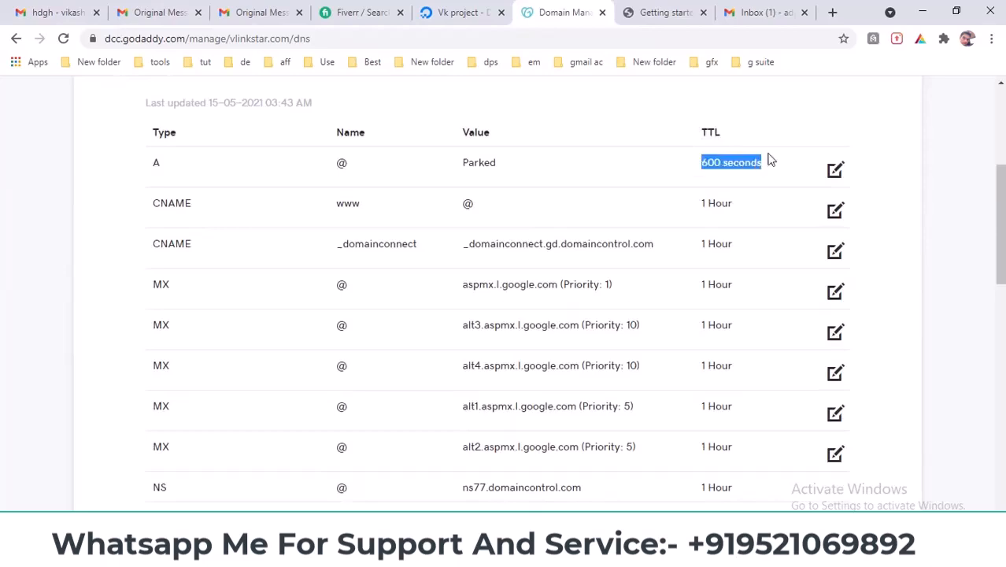
left_click_drag(1001, 237, 1002, 186)
left_click(153, 12)
left_click(36, 8)
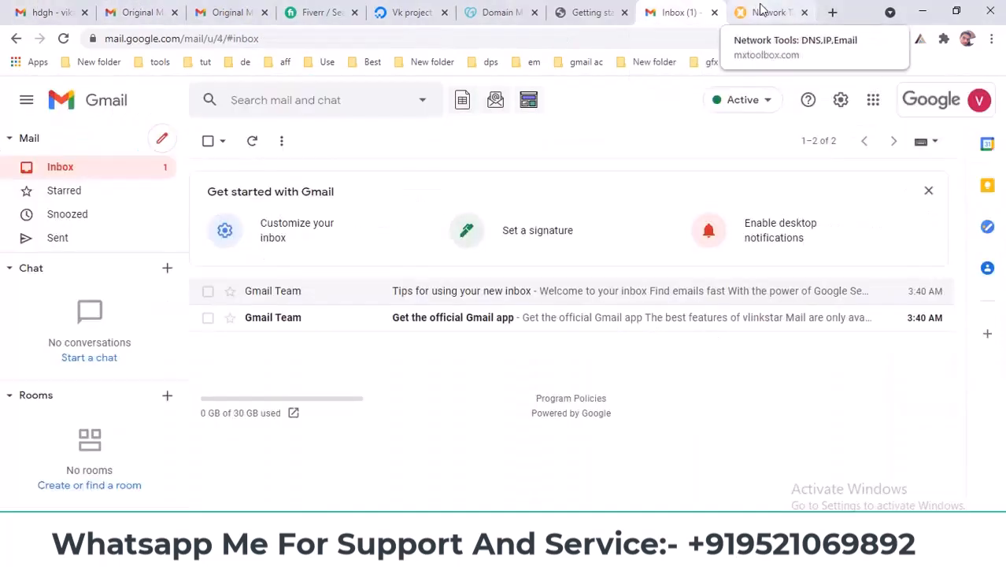
- Run MXToolbox DMARC Lookup for vlinkstar.com and highlight the returned v=DMARC1; p=none record
left_click(756, 12)
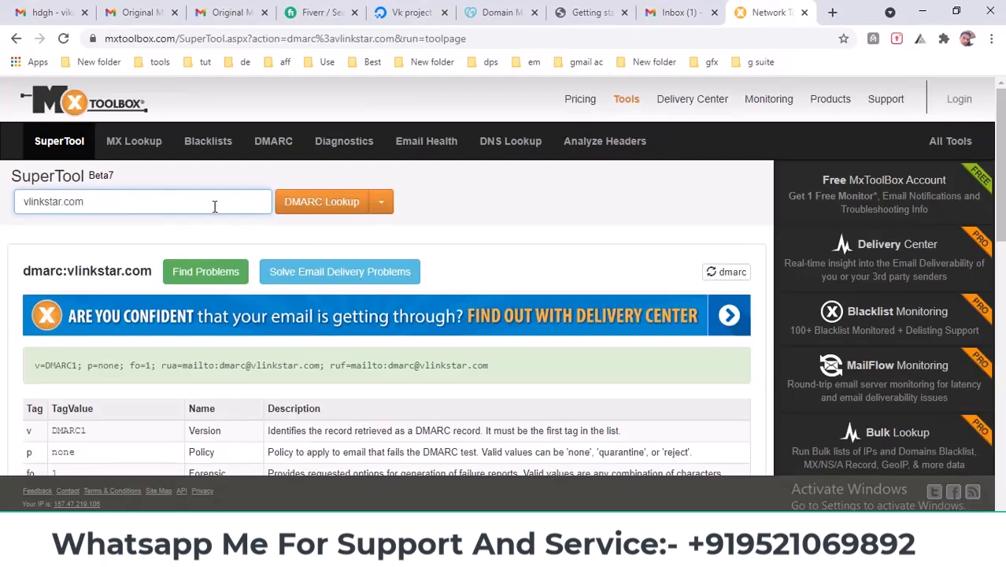
left_click(330, 210)
scroll(245, 250, "down", 1)
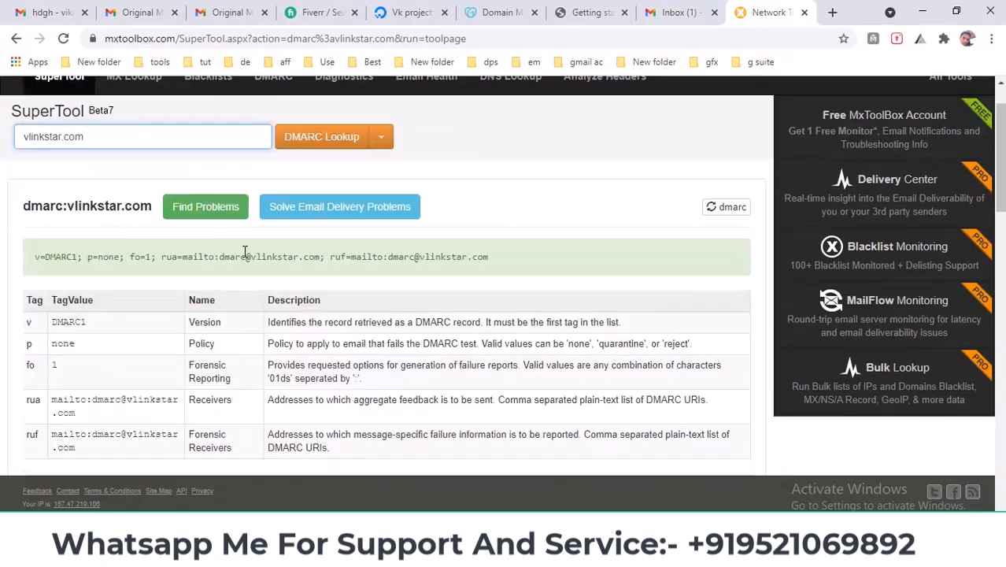
left_click_drag(35, 248, 504, 248)
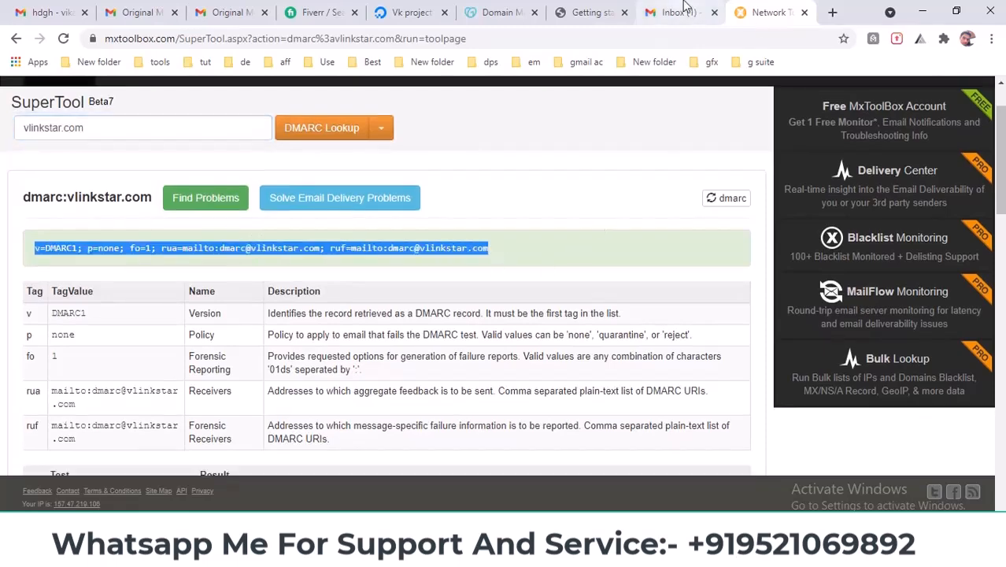
left_click(683, 9)
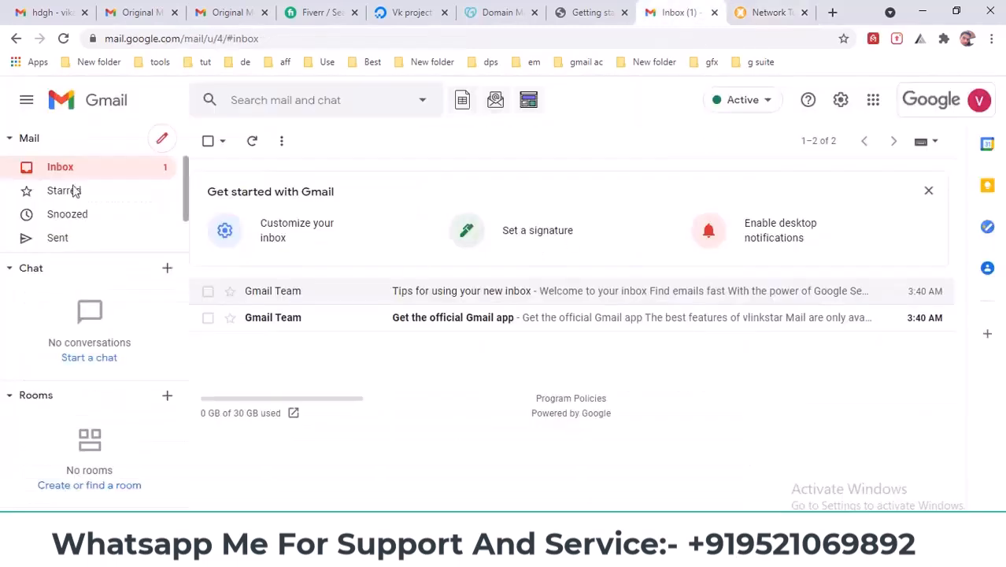
- Send a test email 'gdfg' with body 'dfgdf' from the vlinkstar.com mailbox to the personal address
left_click(164, 139)
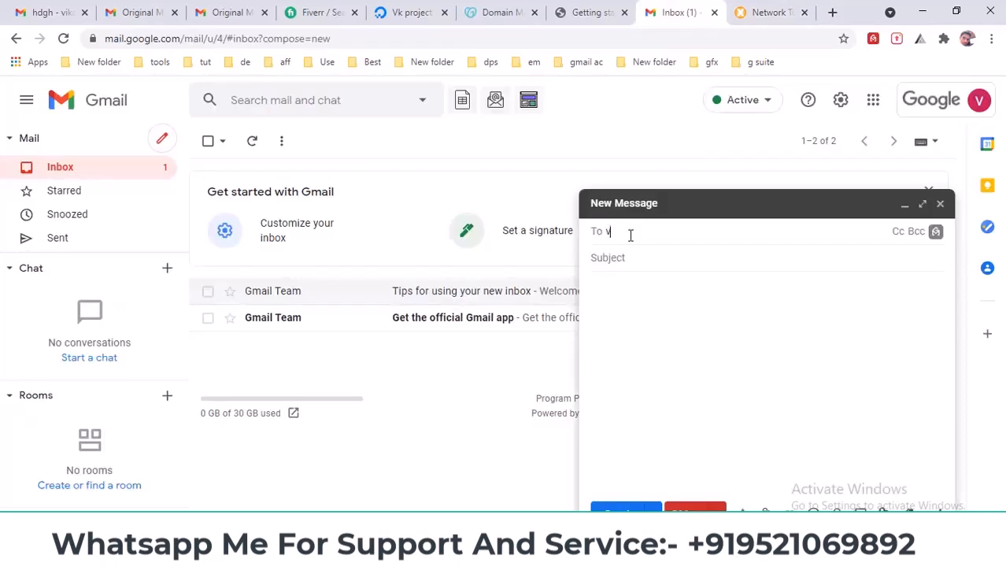
left_click(639, 265)
type("gdfg")
key("Tab")
type("dfgdf")
key("ctrl+Return")
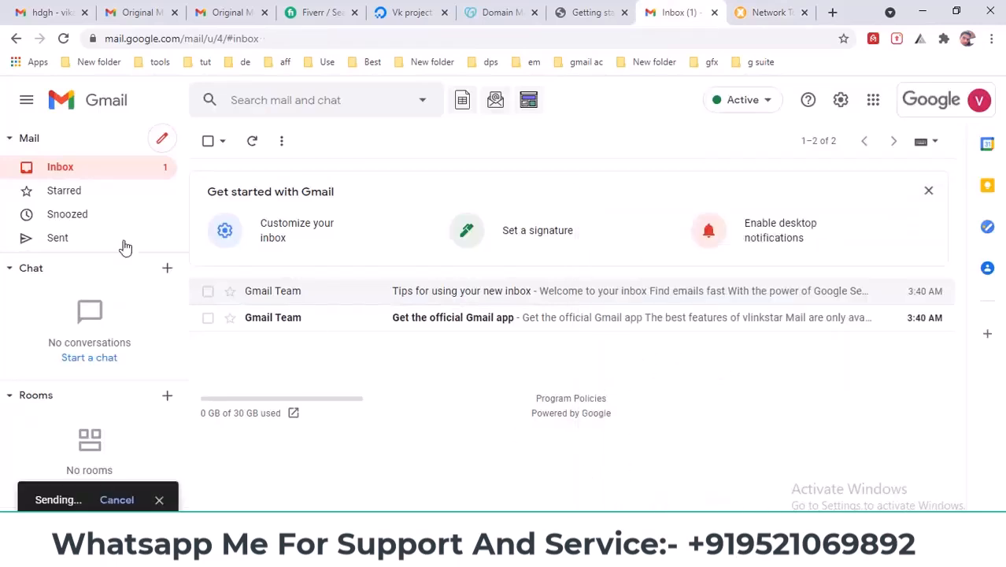
left_click(47, 12)
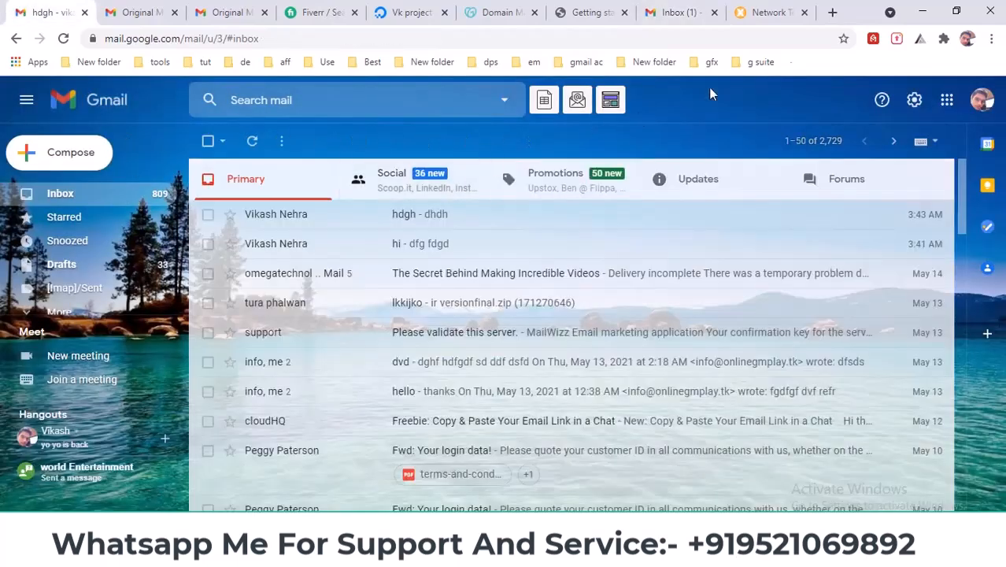
left_click(836, 12)
- Go to mail-tester.com and copy its generated test address
type("m")
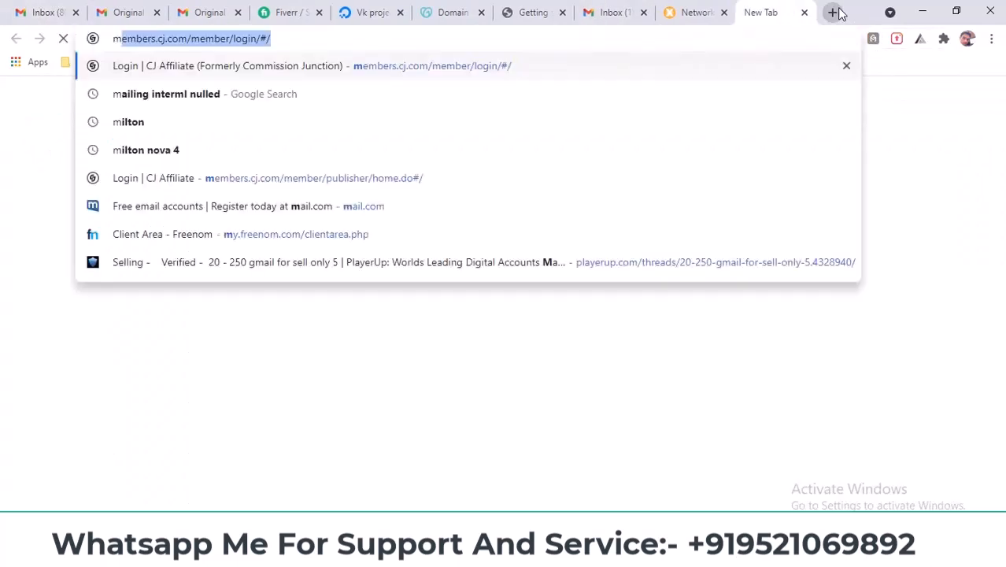
type("ail")
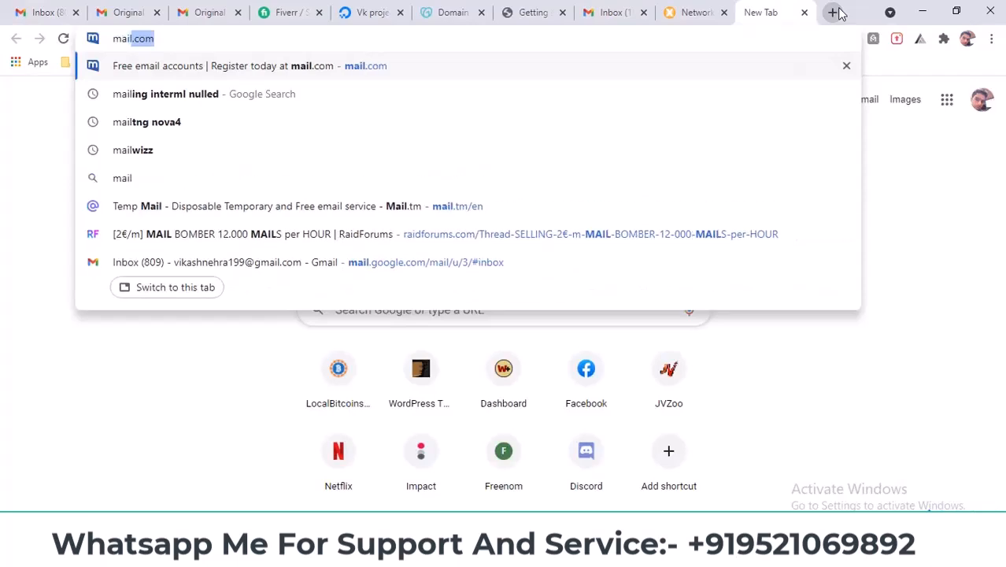
type("-")
key("Return")
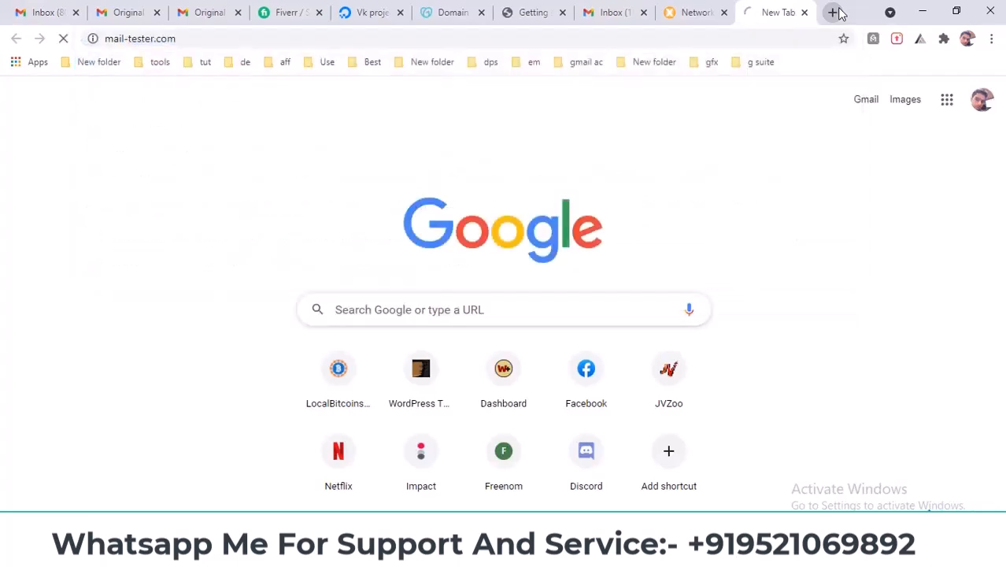
left_click_drag(764, 6, 659, 4)
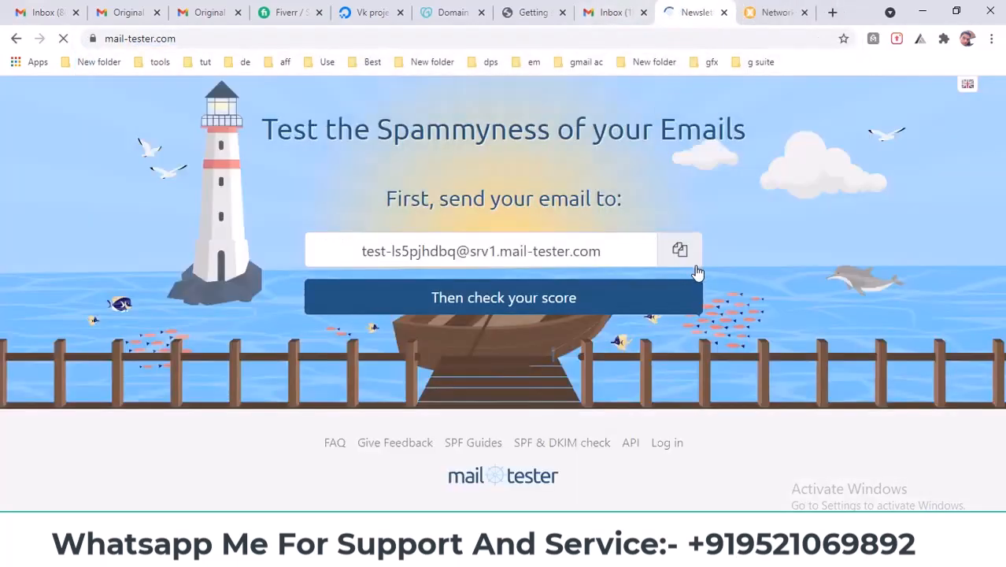
left_click(684, 247)
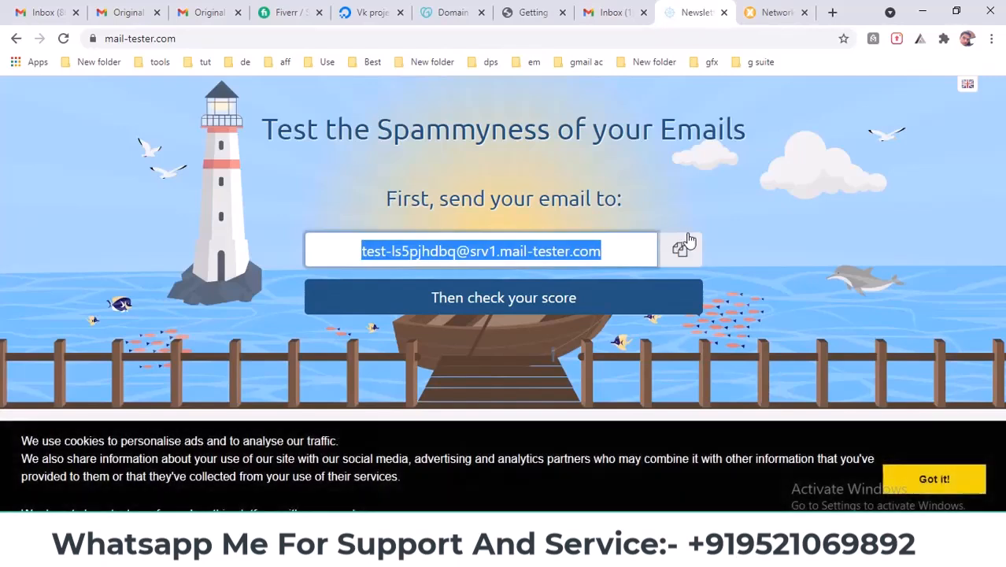
- Send an email with body 'sfsd' from the vlinkstar.com mailbox to the mail-tester address
left_click(637, 6)
left_click(161, 139)
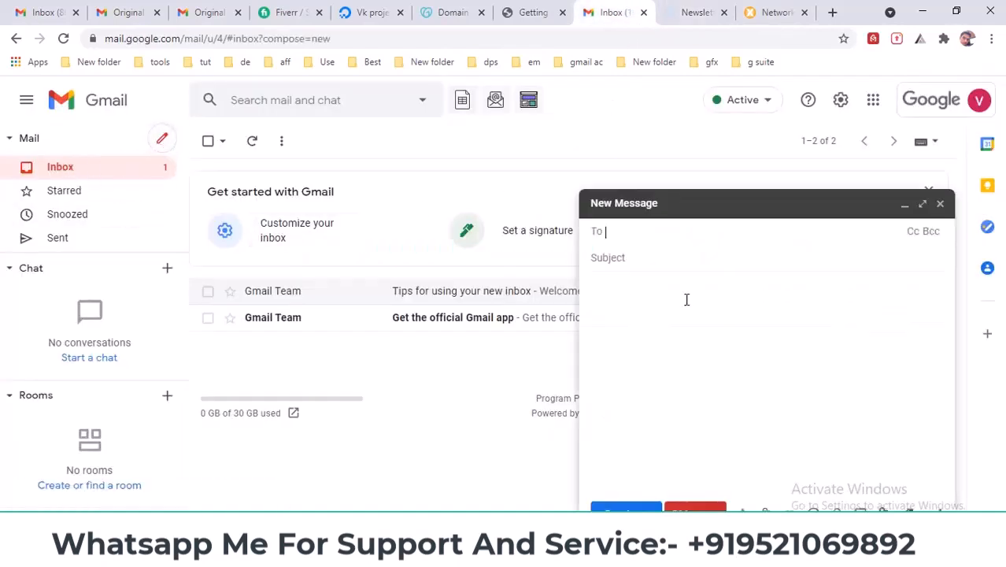
key("ctrl+v")
left_click(647, 260)
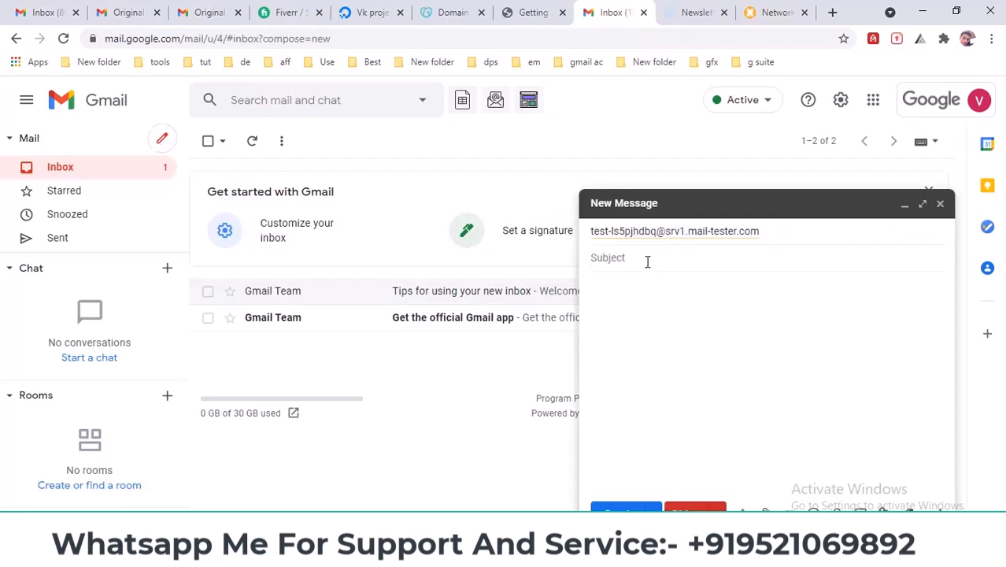
left_click(660, 307)
type("sfsdf")
key("ctrl+Return")
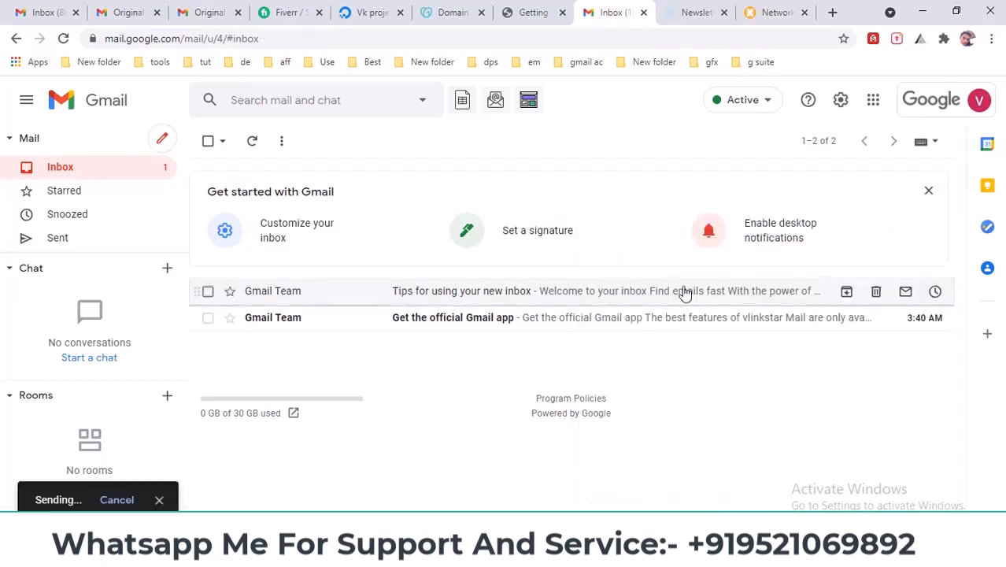
left_click(693, 4)
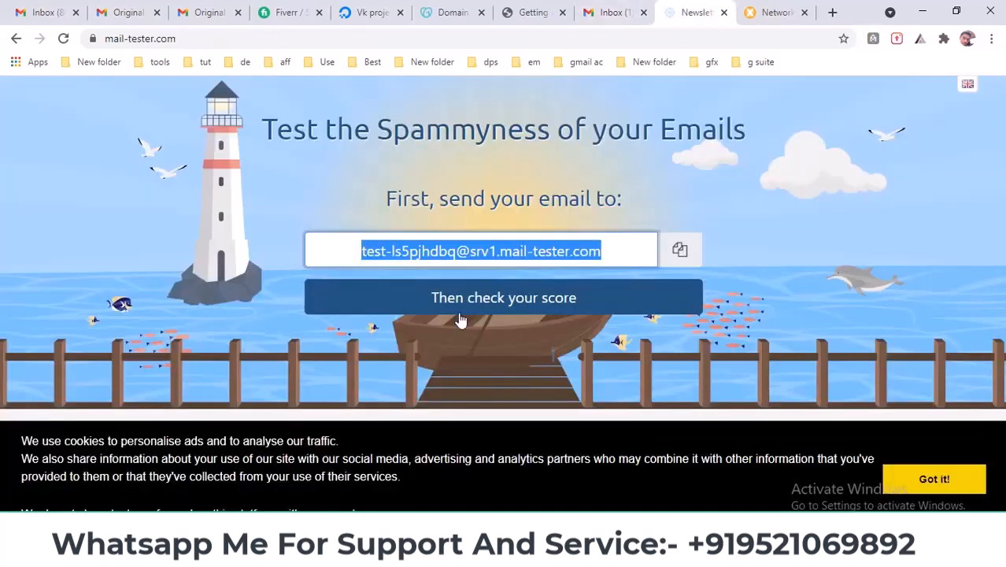
- Request the mail-tester score, then view the 'gdfg' email's original headers showing SPF and DKIM pass
left_click(502, 311)
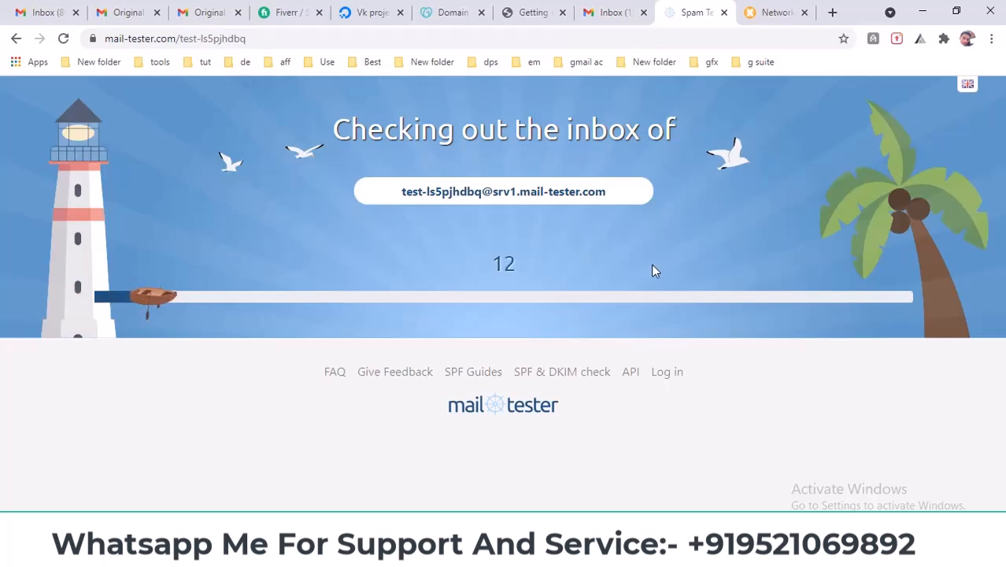
key("ctrl+1")
left_click(250, 143)
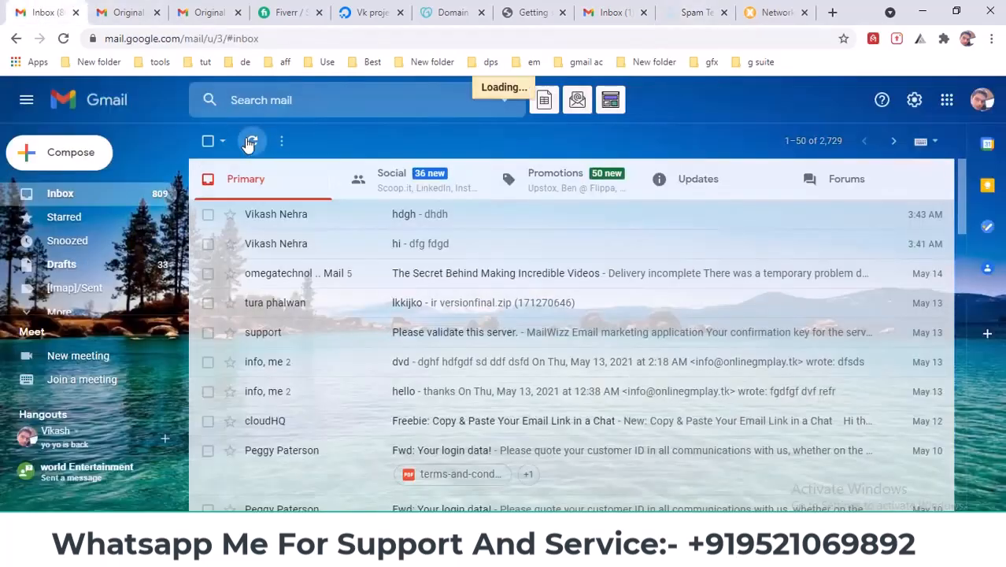
left_click(300, 217)
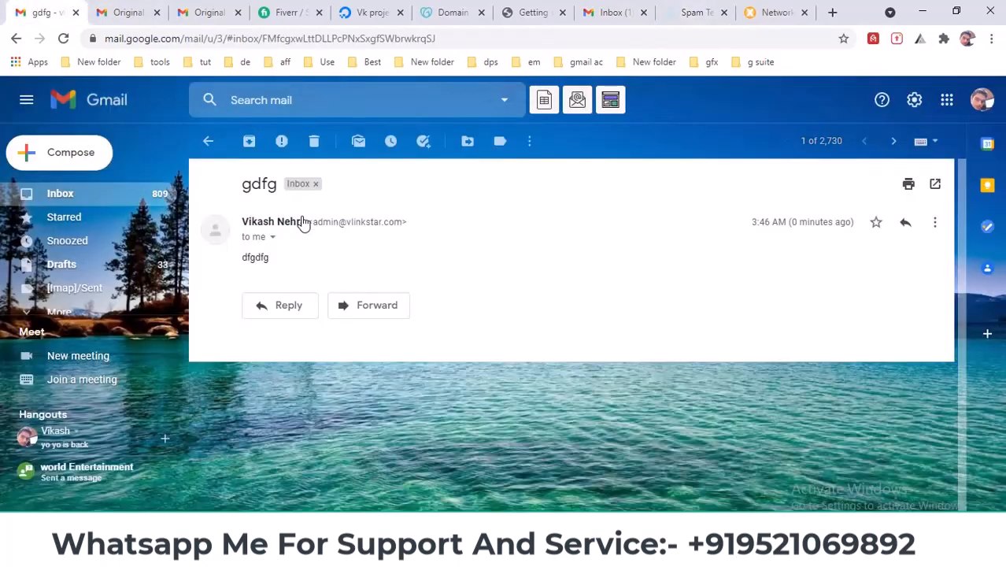
left_click(936, 225)
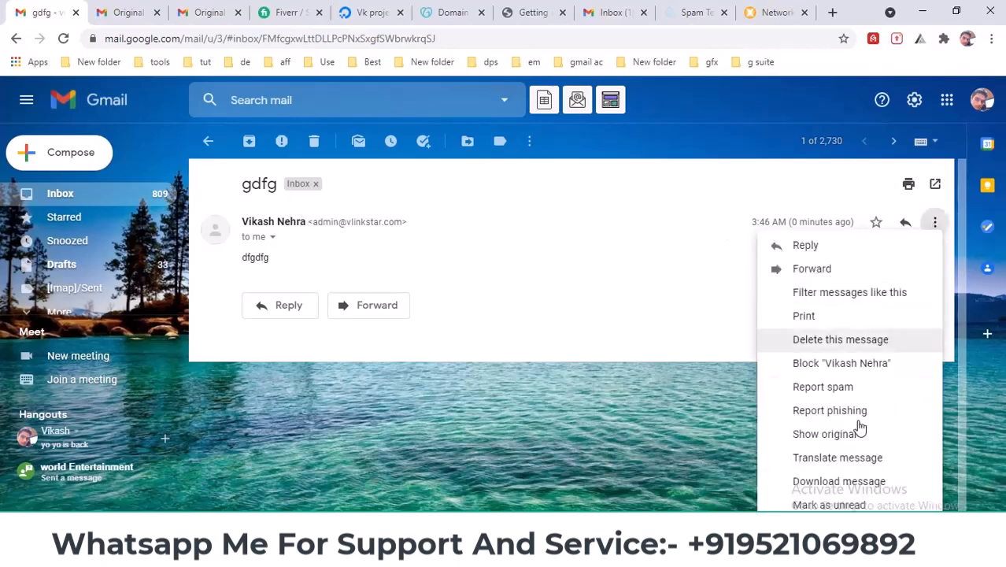
left_click(828, 438)
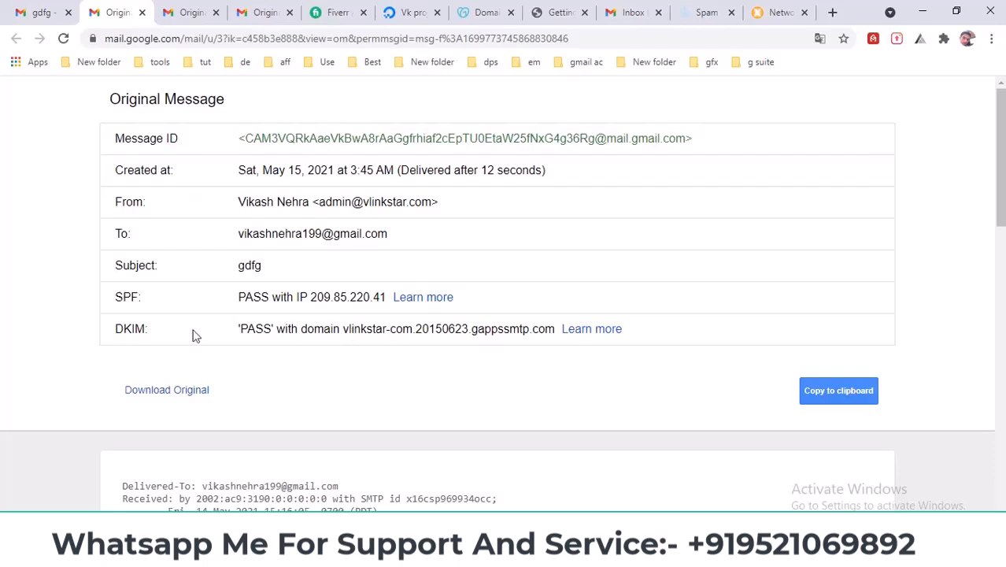
scroll(195, 335, "down", 4)
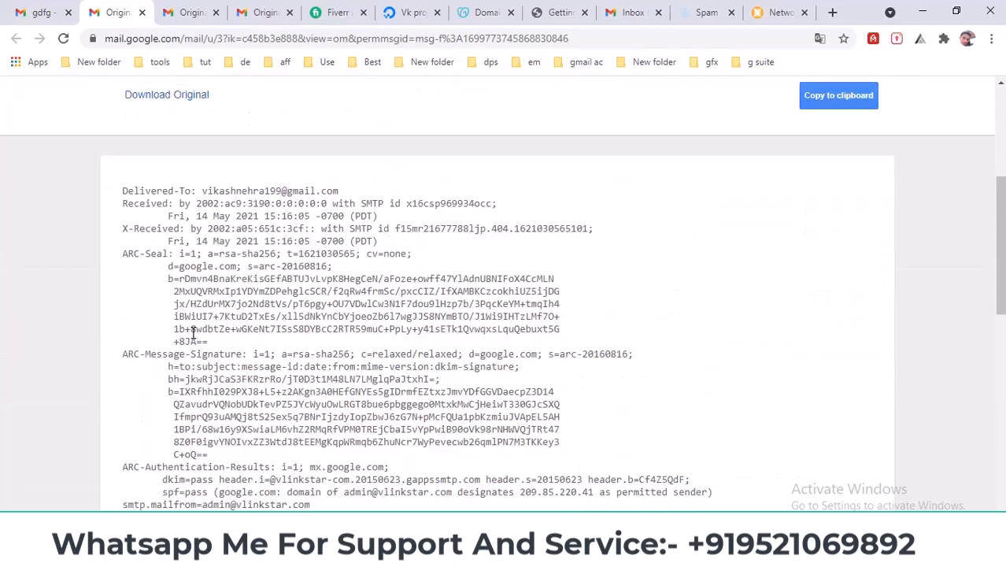
scroll(193, 334, "up", 3)
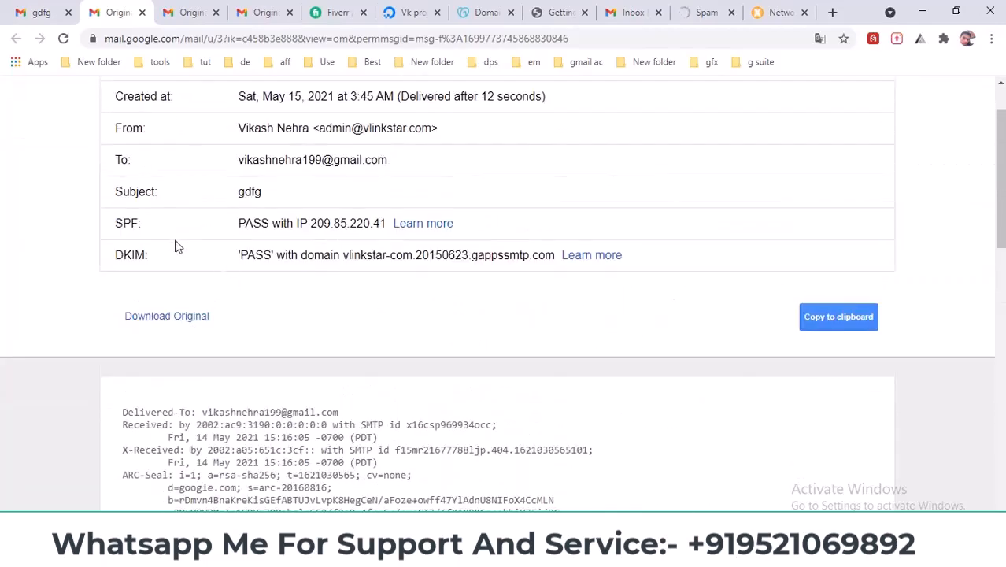
left_click(704, 12)
- Inspect the 'You're properly authenticated' details with SPF, DKIM and DMARC passing
left_click_drag(457, 240, 644, 232)
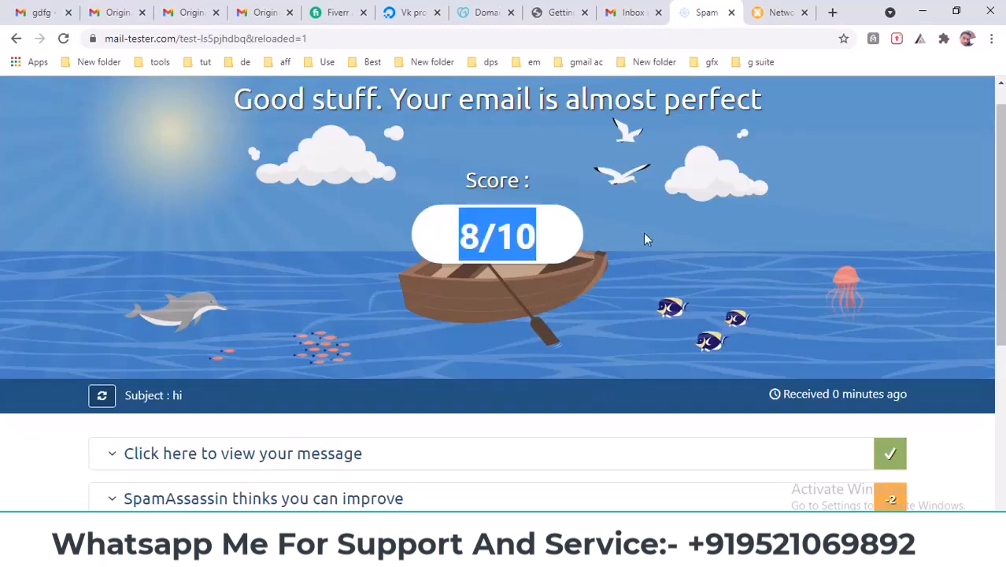
scroll(644, 230, "down", 3)
left_click(222, 327)
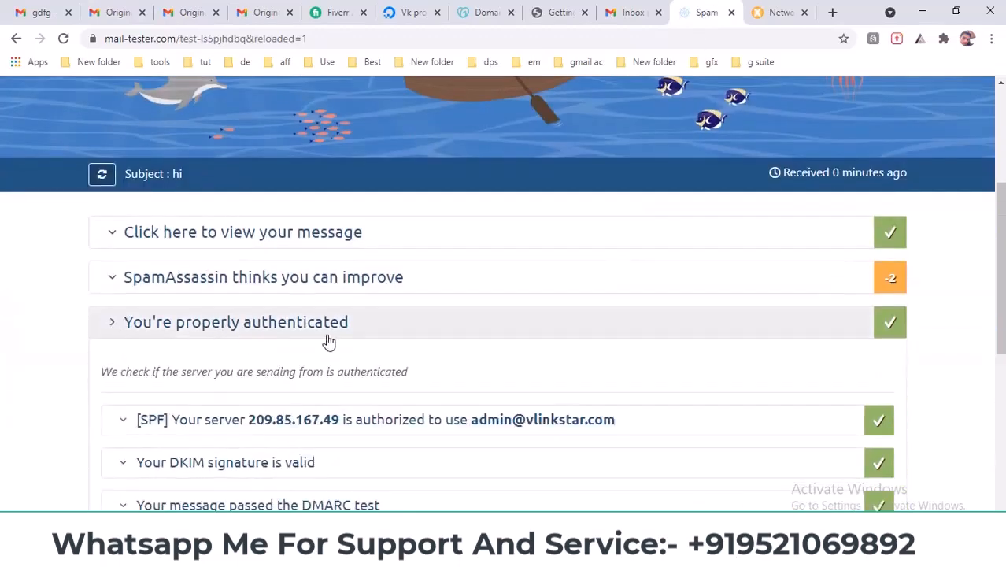
scroll(329, 335, "down", 3)
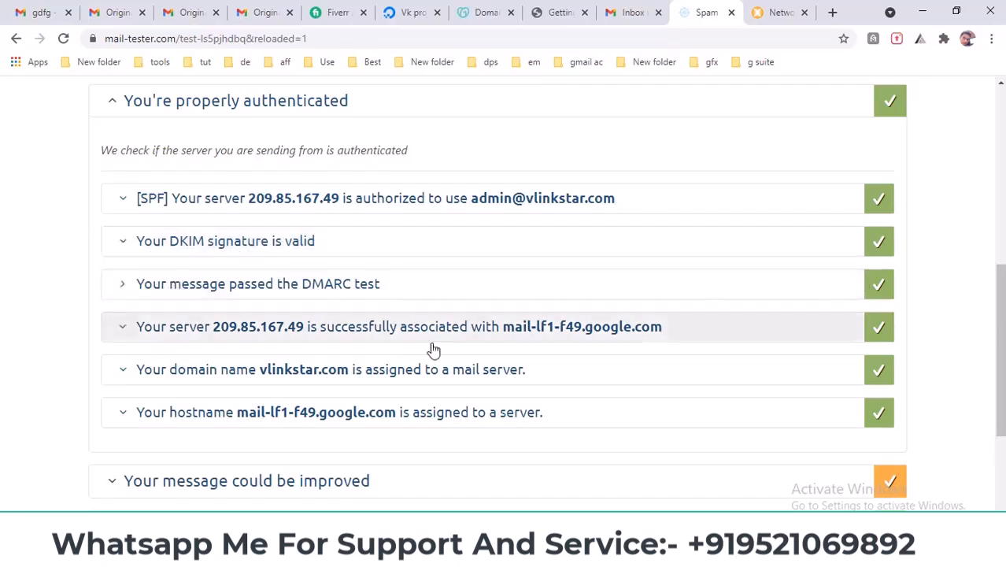
scroll(265, 341, "down", 1)
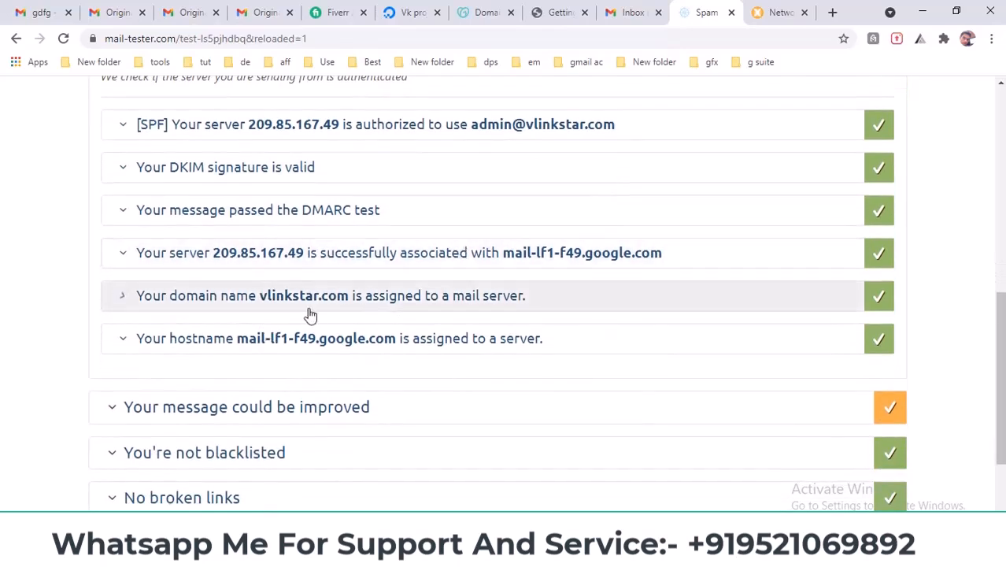
scroll(670, 346, "up", 2)
scroll(673, 347, "up", 3)
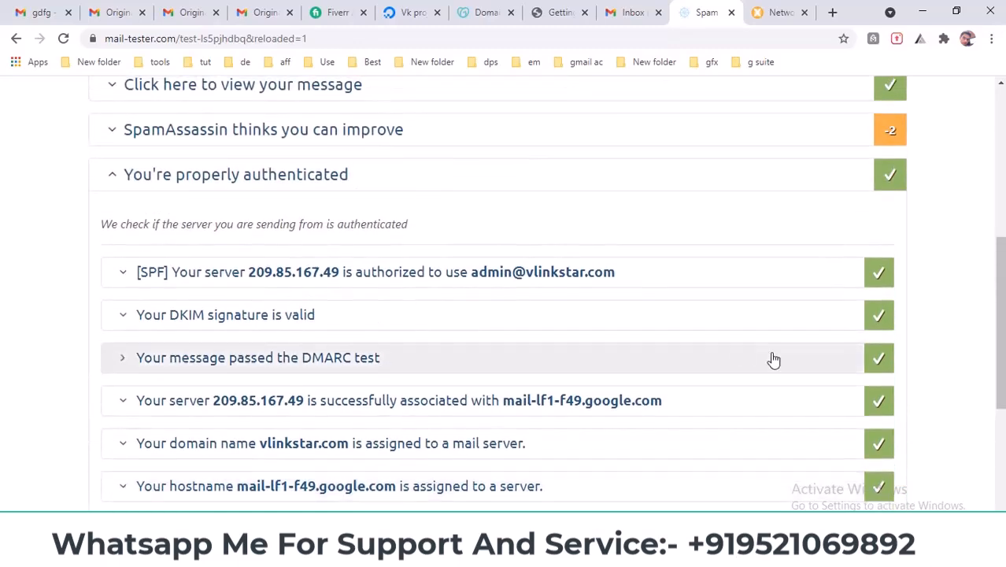
left_click(208, 326)
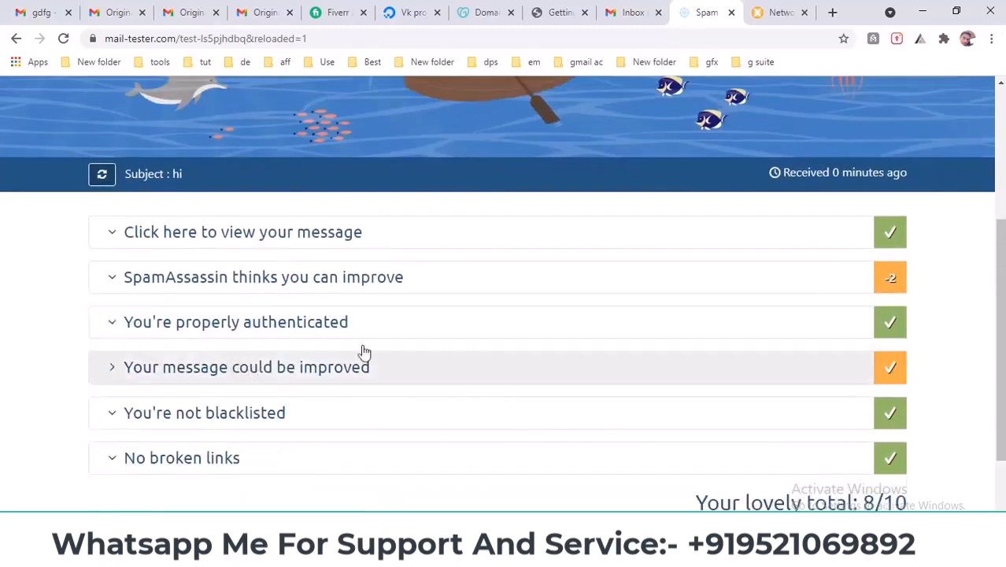
- Review the SpamAssassin rule details and the 8/10 total score
left_click(347, 291)
scroll(366, 297, "down", 4)
scroll(374, 315, "up", 5)
scroll(486, 334, "down", 4)
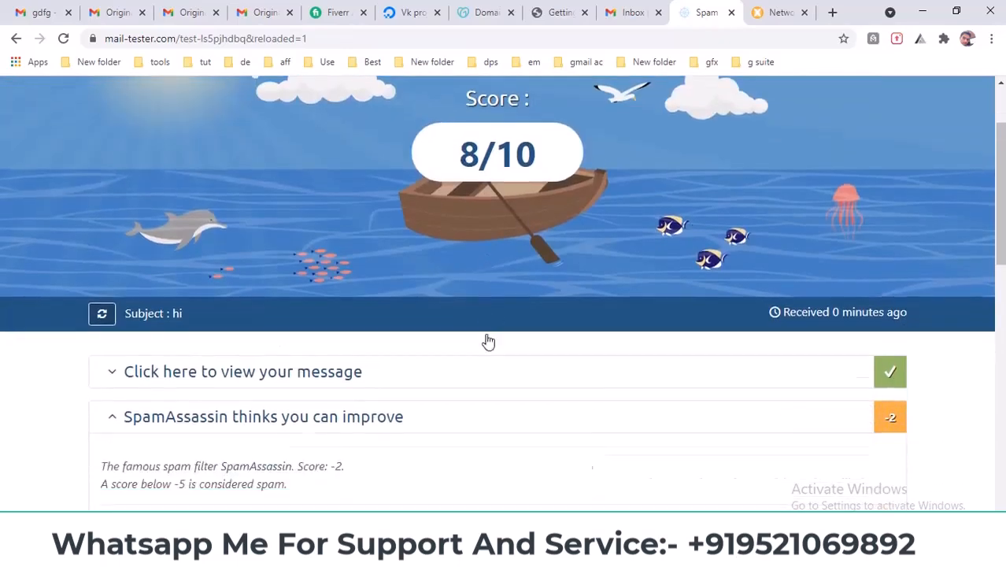
left_click(321, 290)
scroll(1002, 350, "down", 2)
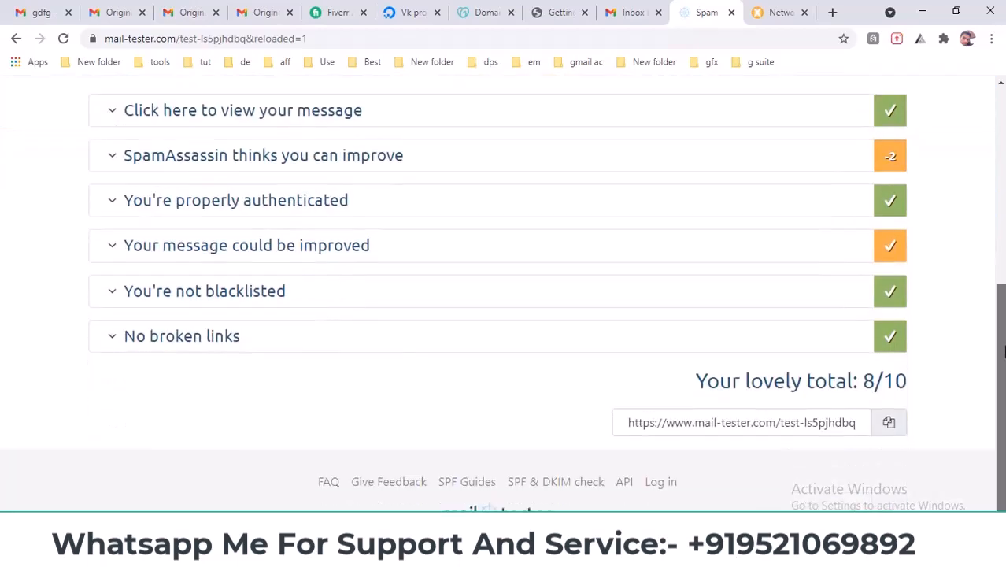
scroll(887, 177, "up", 3)
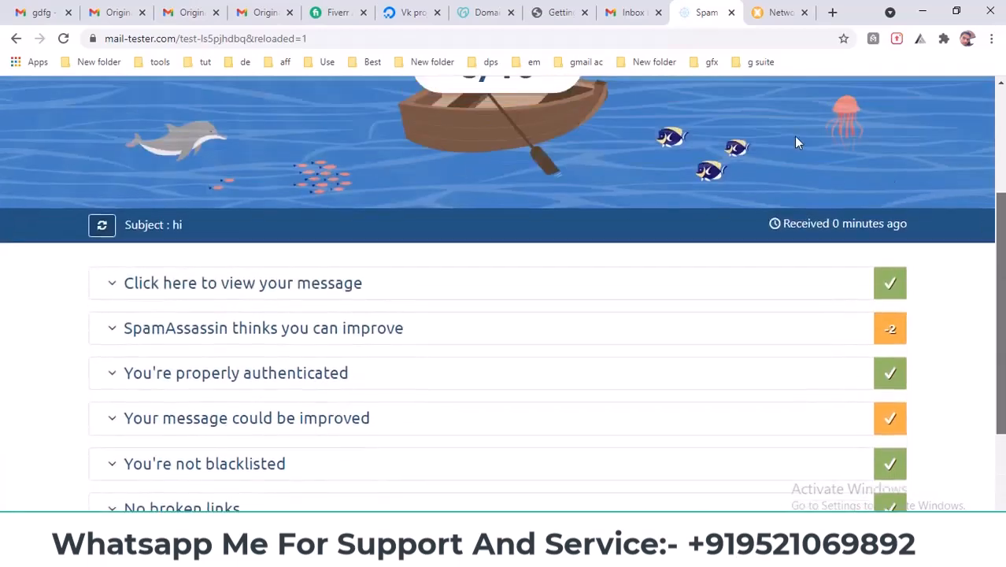
left_click(634, 12)
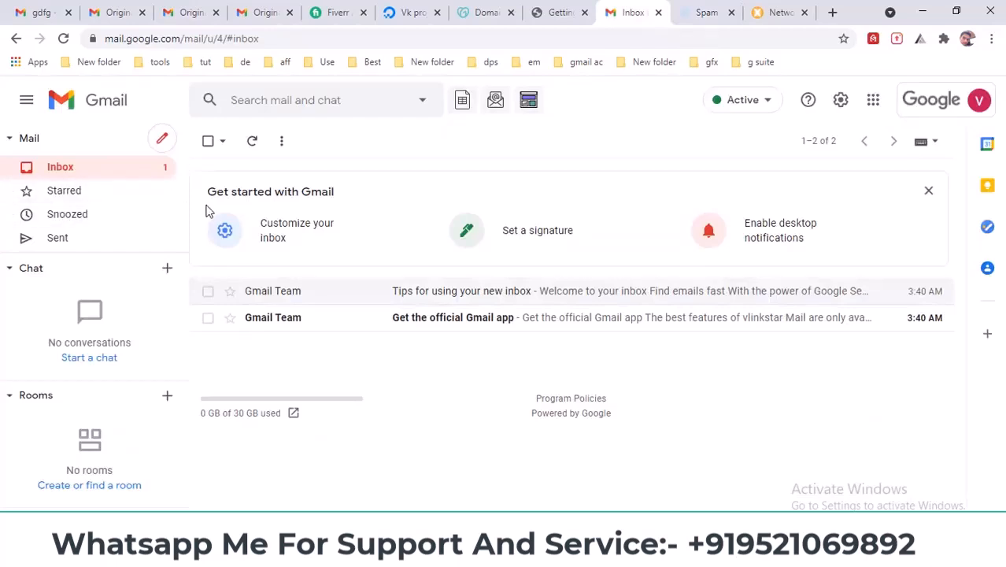
- Revisit the mail-tester results and the 'gdfg' email, returning to the inbox list
left_click(696, 10)
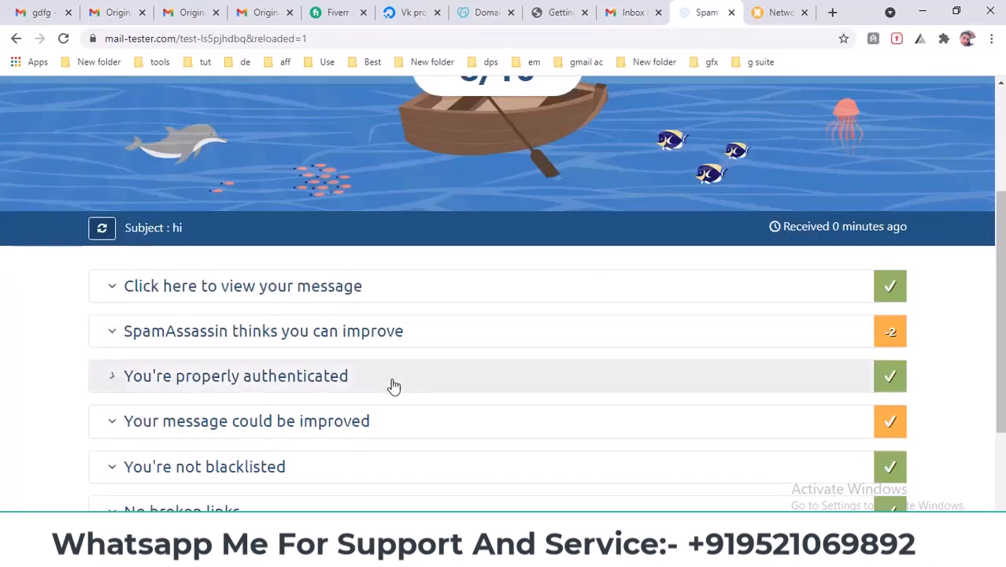
left_click(36, 10)
left_click(122, 7)
left_click(29, 9)
left_click(63, 192)
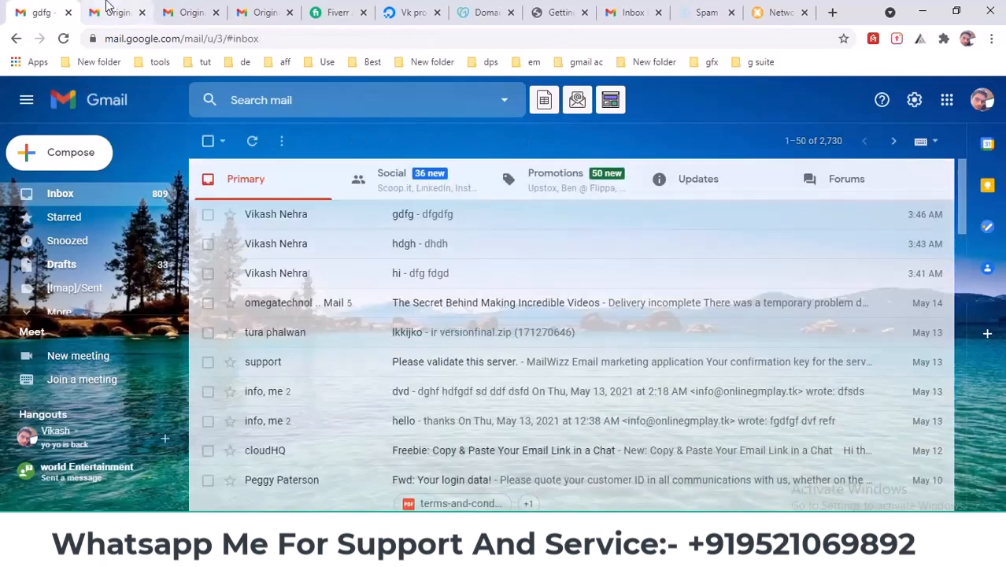
- Close the three original-message tabs and go to the Google Admin getting-started page
left_click(108, 9)
left_click(142, 12)
left_click(142, 12)
left_click(142, 12)
left_click(36, 9)
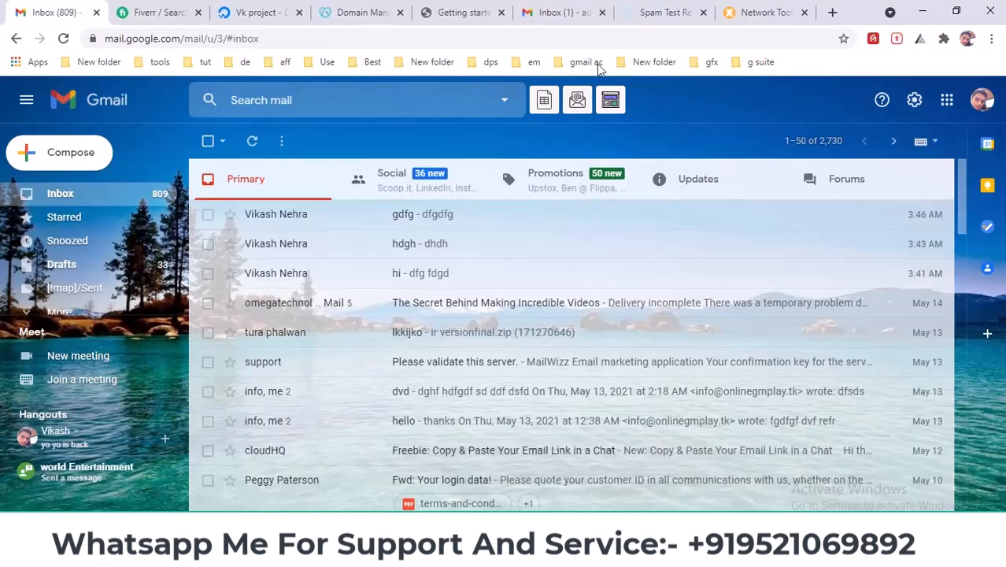
left_click(560, 11)
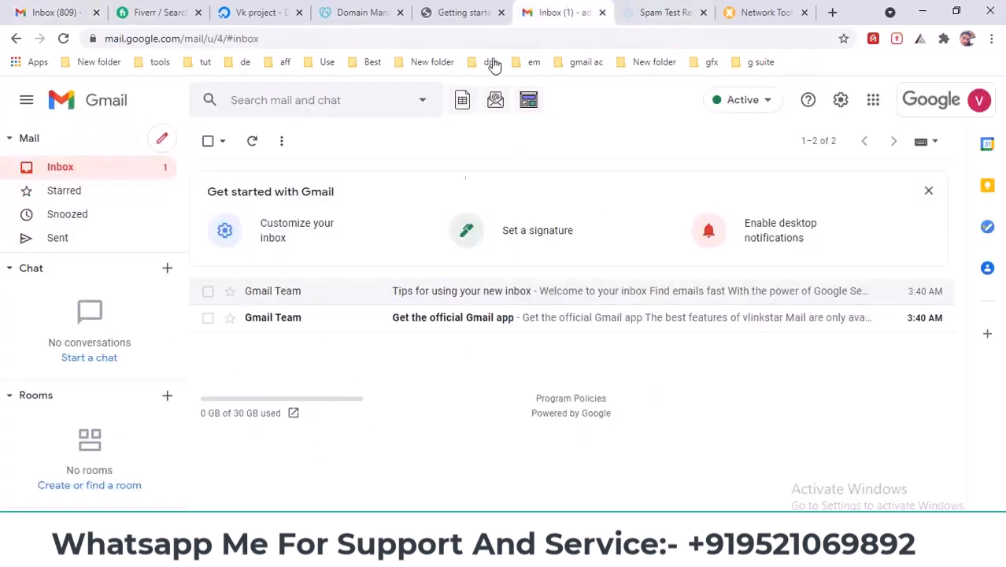
left_click(496, 9)
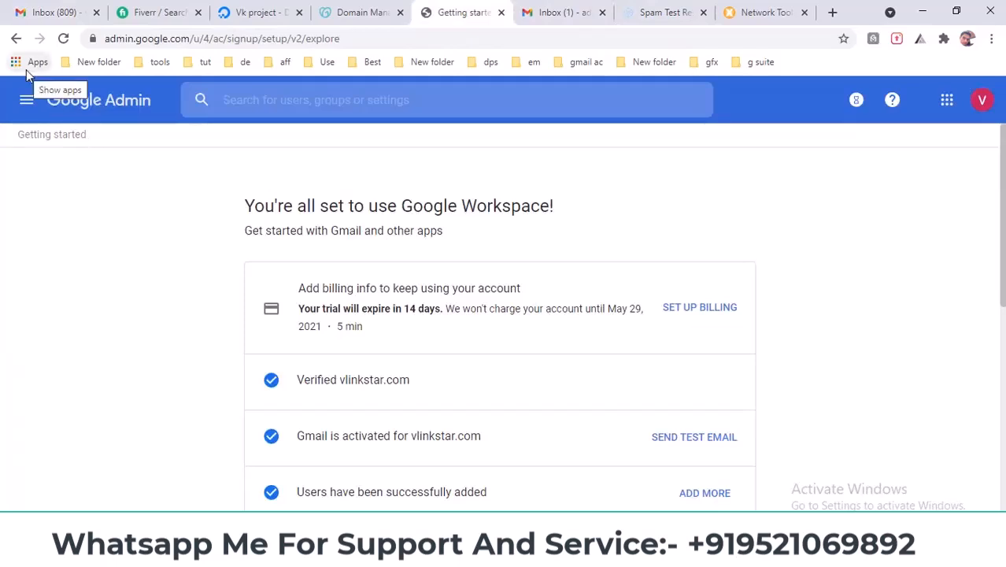
left_click(26, 99)
mouse_move(164, 244)
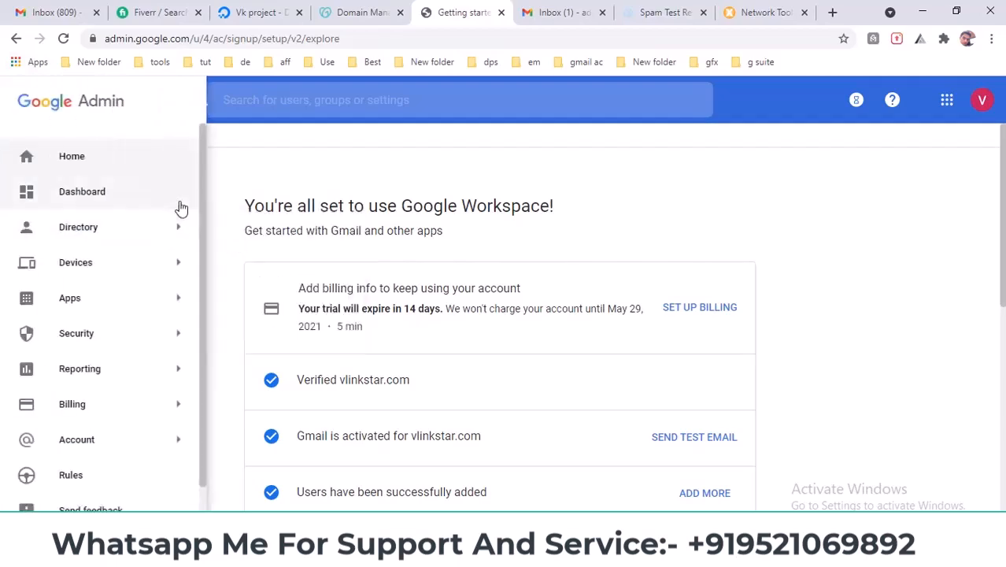
scroll(158, 260, "down", 1)
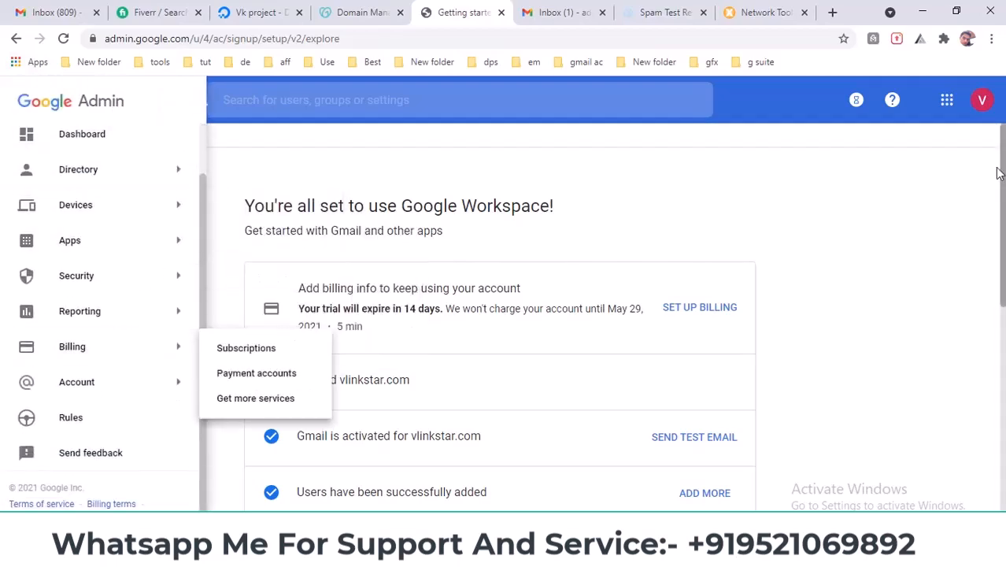
left_click(948, 101)
scroll(914, 285, "down", 8)
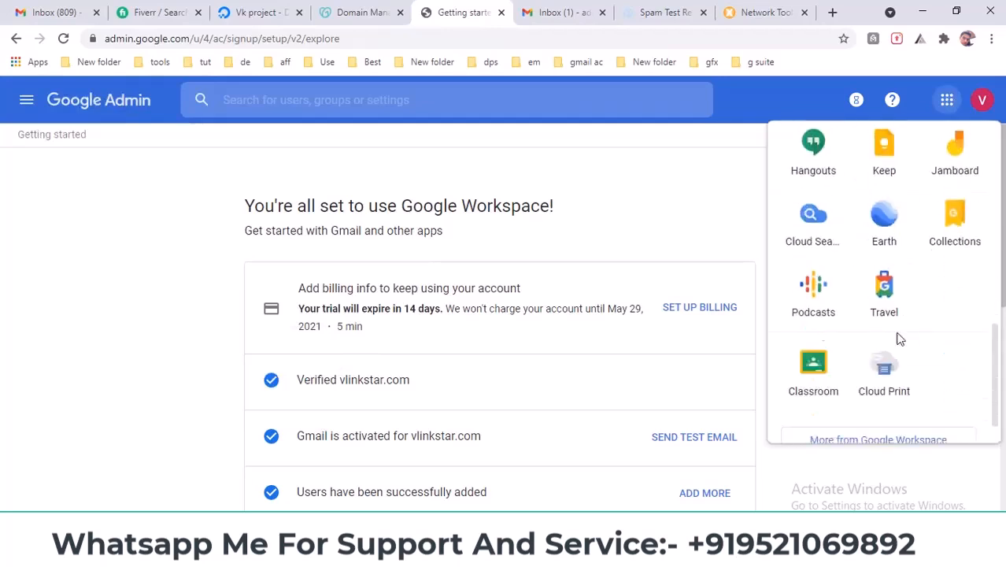
left_click(85, 105)
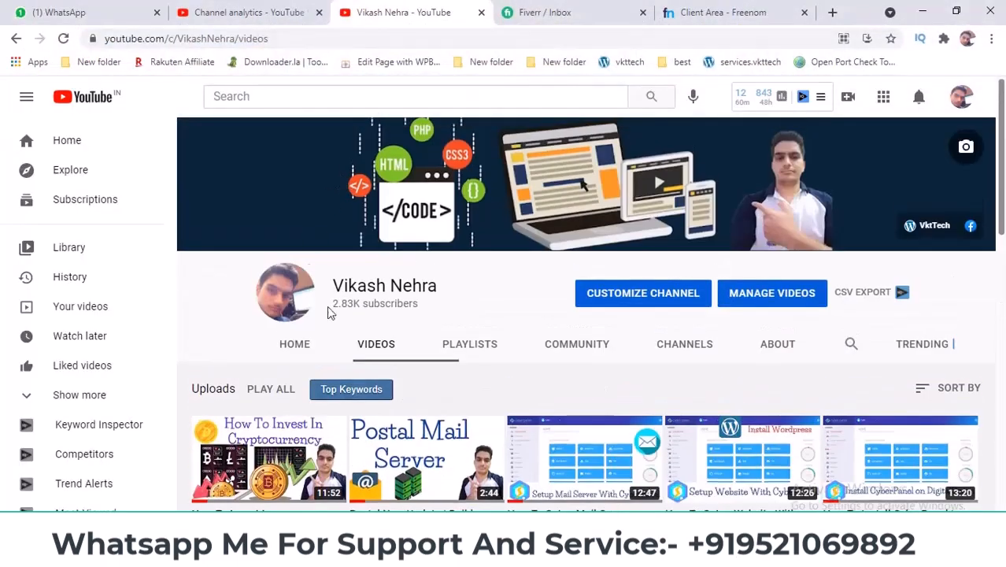
left_click_drag(332, 280, 469, 305)
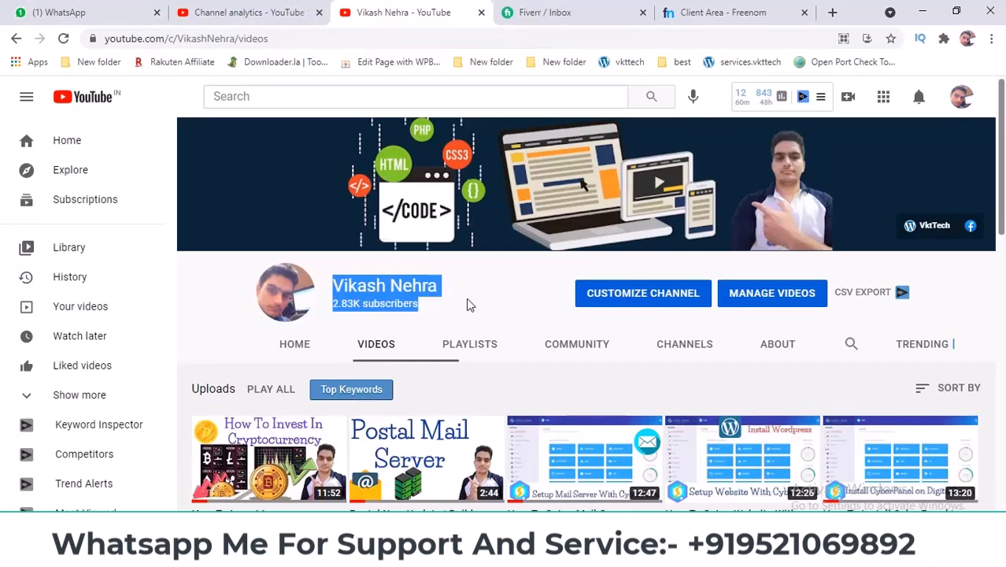
scroll(470, 305, "down", 2)
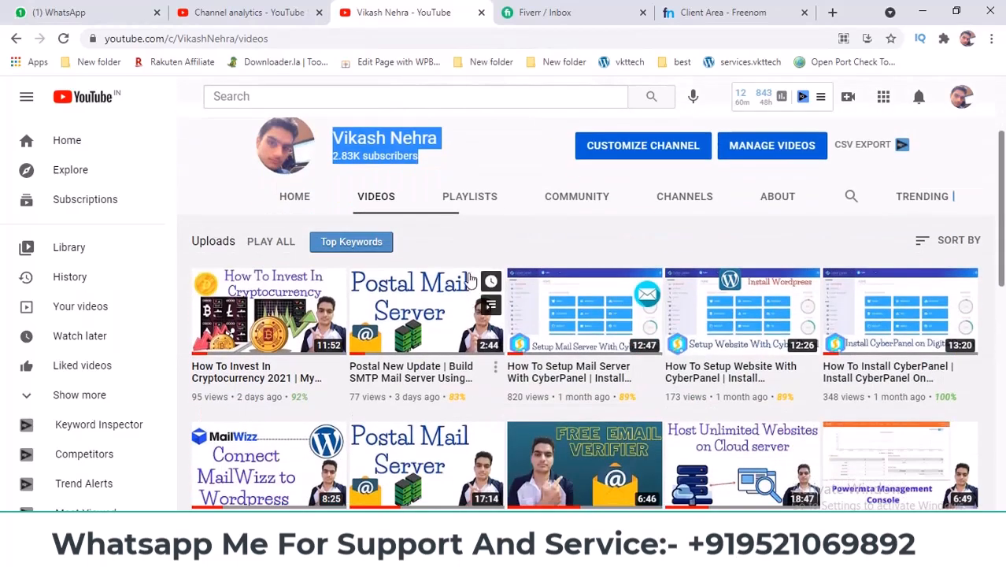